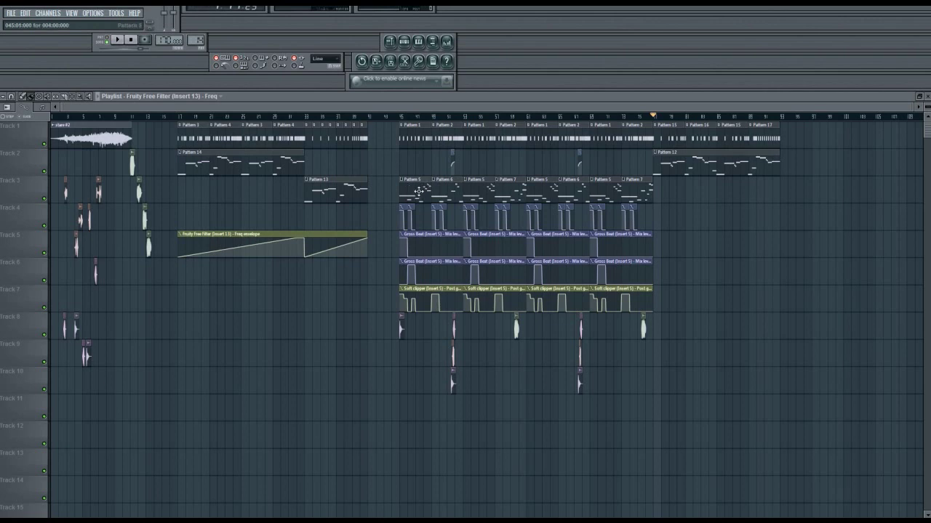
- Move the Pattern 3/4, Pattern 14, Pattern 13 and filter envelope clips four bars later, up against the first Pattern 1 clip
left_click(400, 117)
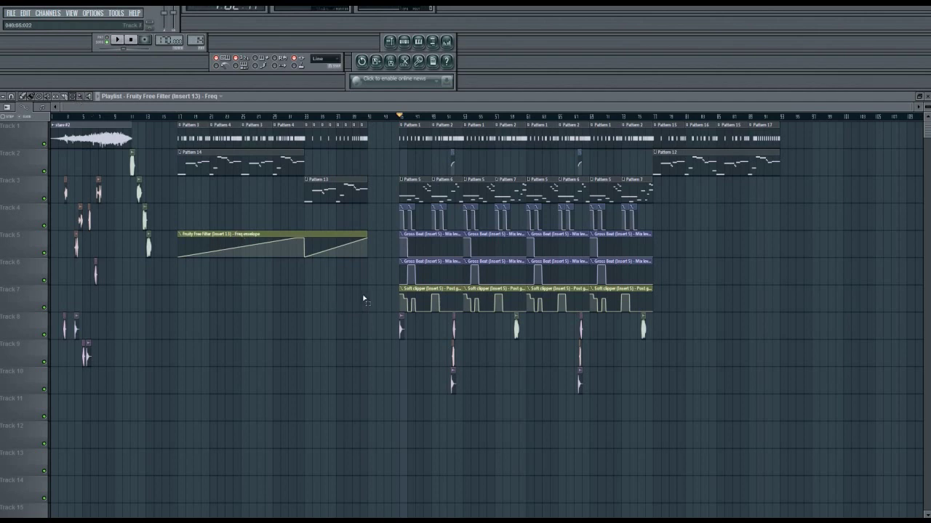
left_click_drag(371, 298, 183, 122)
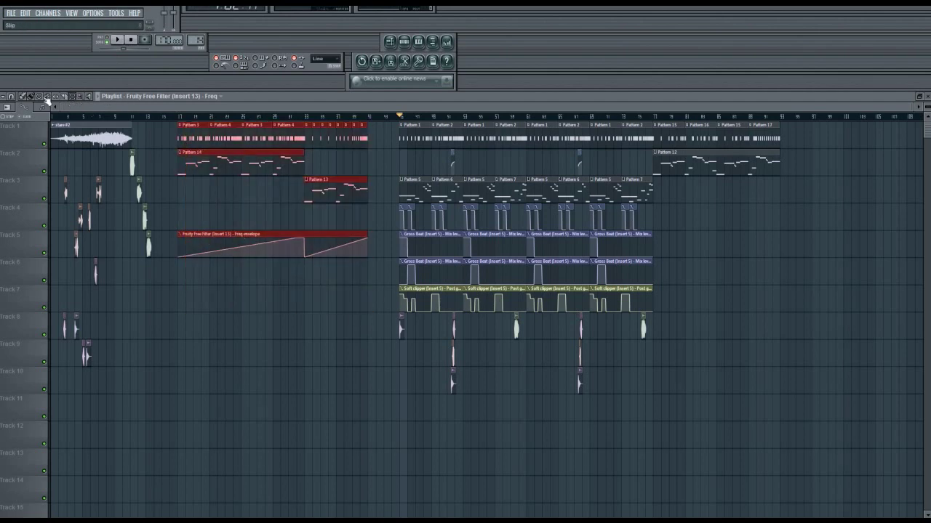
left_click_drag(234, 137, 267, 140)
left_click(753, 244)
right_click(756, 244)
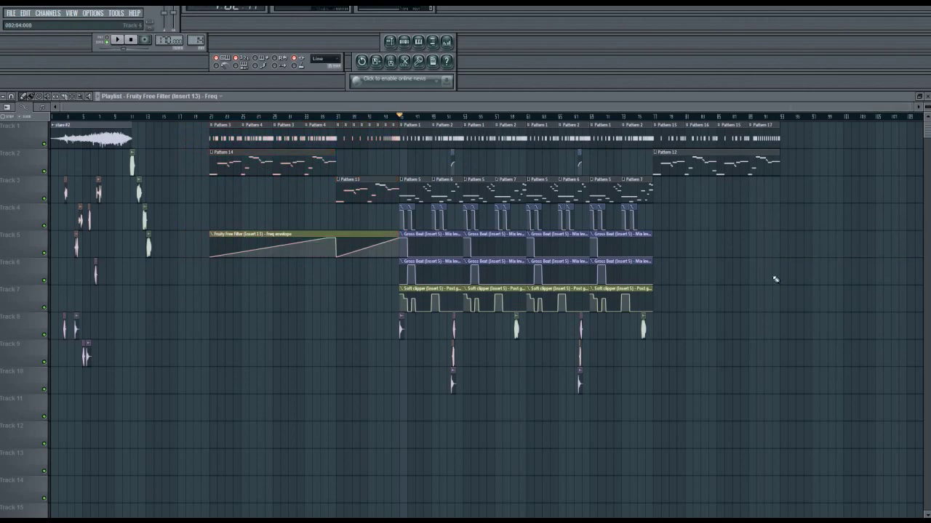
- Play the song from the start of the Pattern 13 clip on track 3 into the Pattern 1 section
left_click_drag(396, 122, 340, 122)
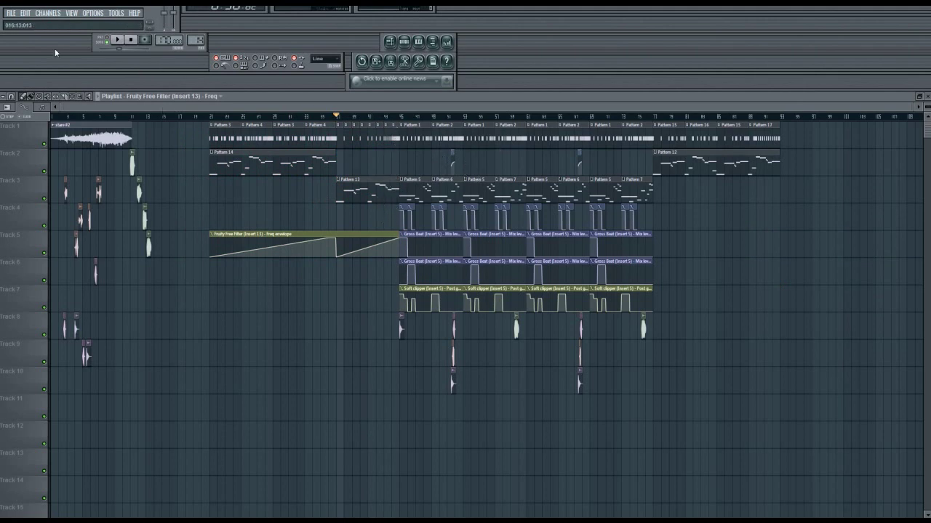
left_click(121, 41)
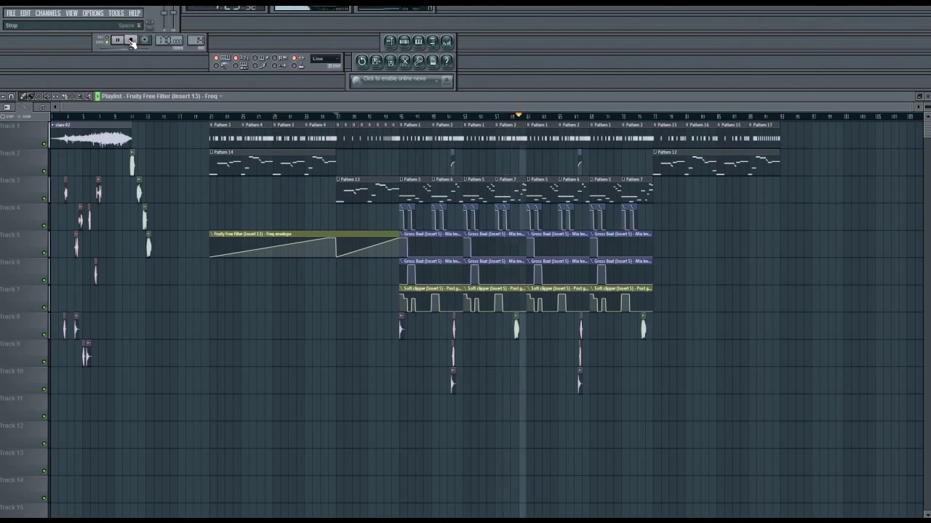
left_click(131, 41)
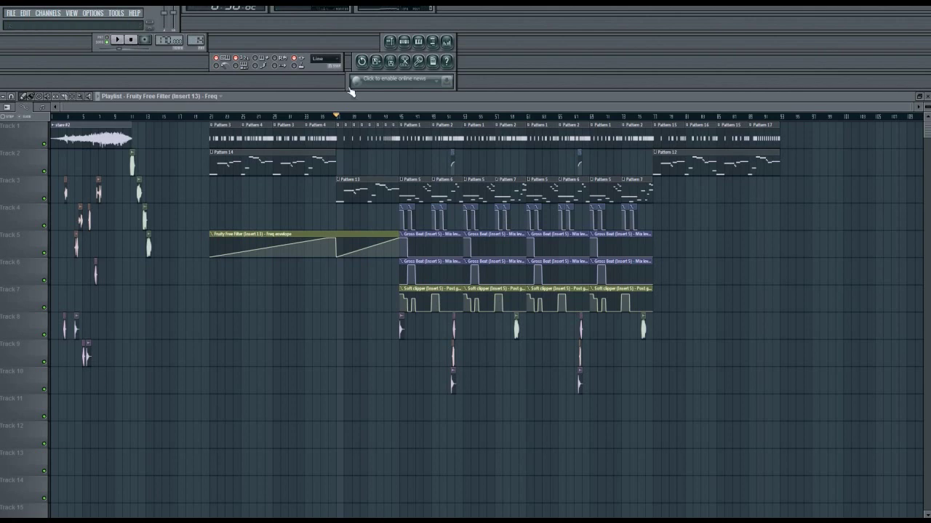
- Close the playlist and the Massive window, and start a new empty project
left_click(926, 96)
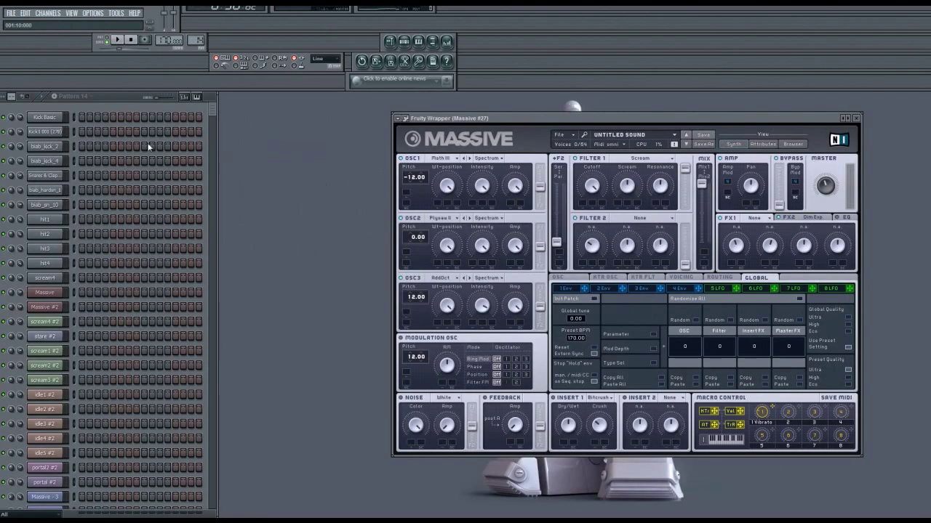
left_click_drag(214, 110, 189, 99)
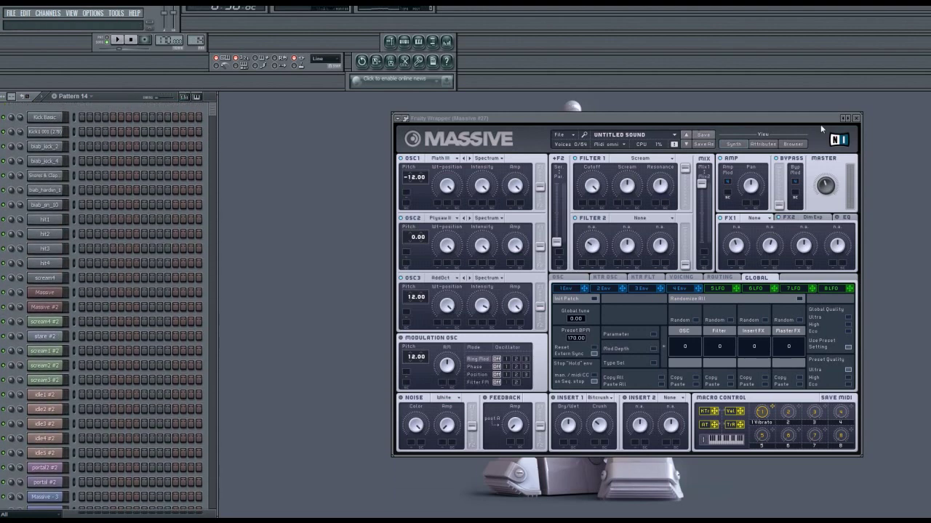
left_click(856, 117)
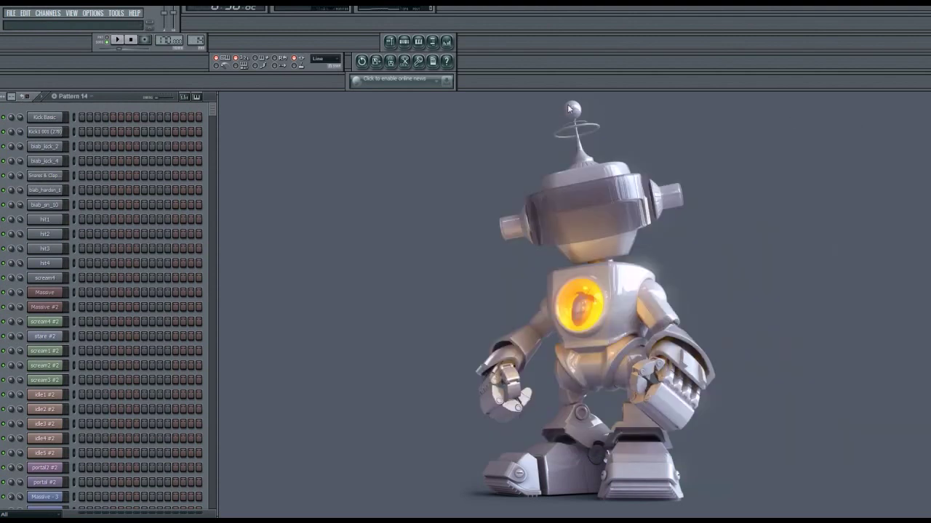
left_click(12, 13)
left_click(15, 15)
key("ctrl+n")
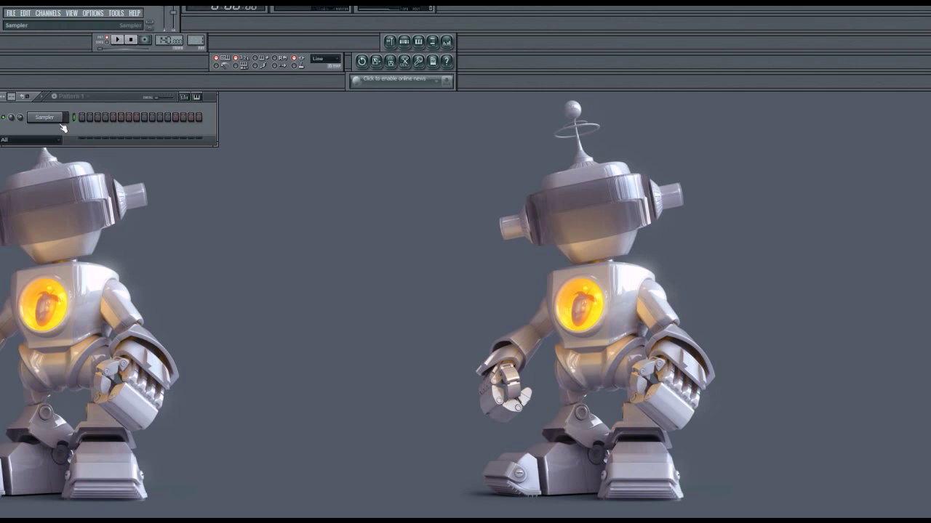
- Load VEH2 Hard Kicks - 005 from the HaatoSK Skrillex Drums folder into the Sampler channel
left_click(432, 42)
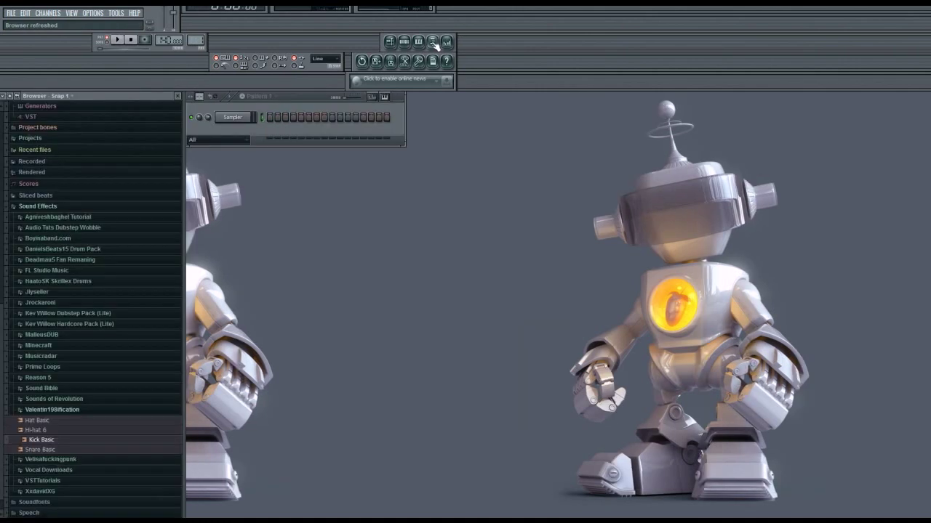
left_click(10, 411)
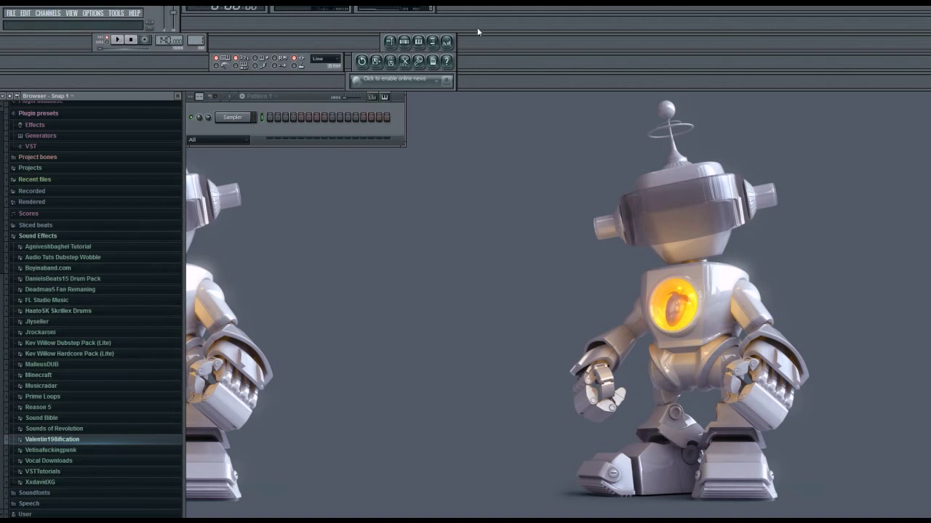
left_click(24, 311)
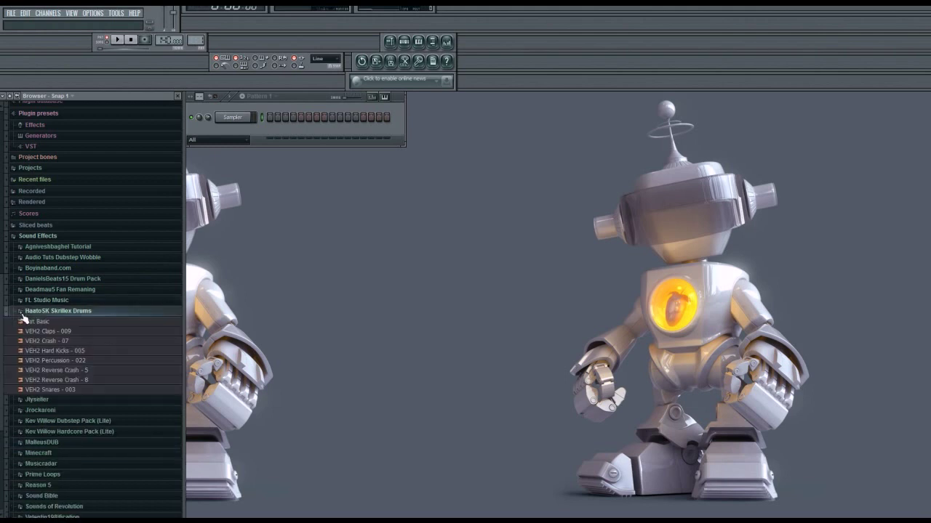
left_click(70, 353)
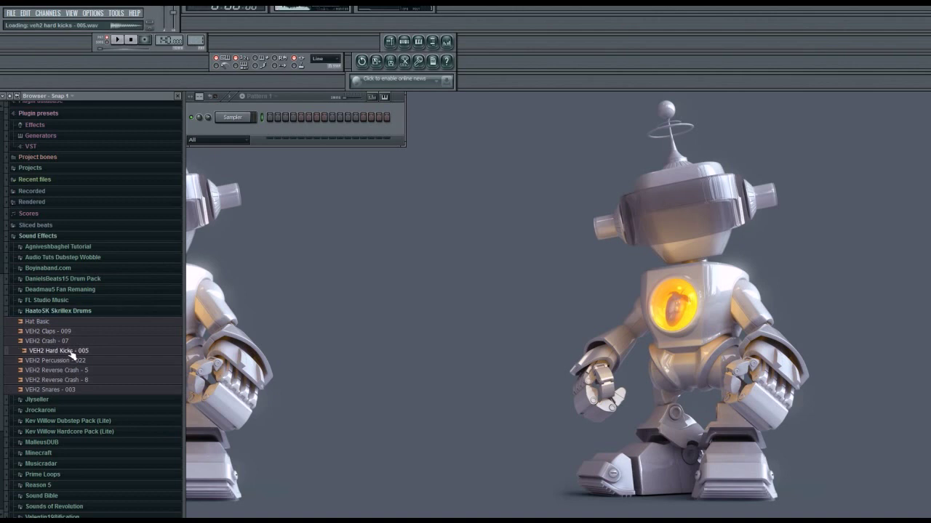
left_click_drag(71, 355, 232, 118)
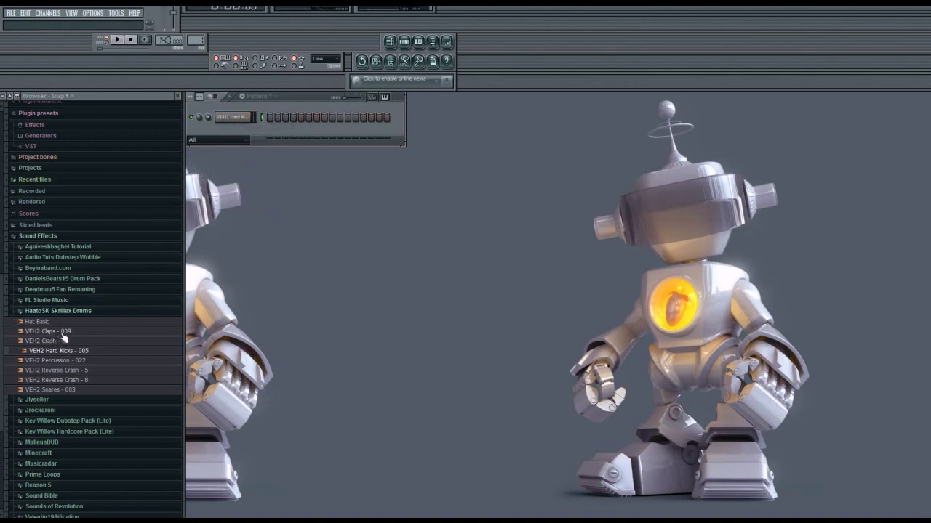
- Add VEH2 Snares - 003 as a new channel below the kick and hide the sample browser
left_click(77, 391)
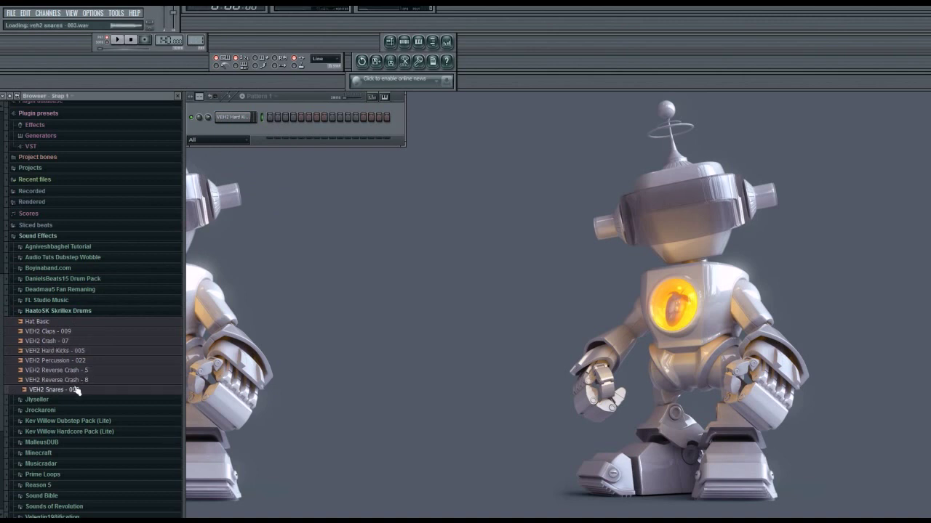
left_click_drag(77, 390, 236, 145)
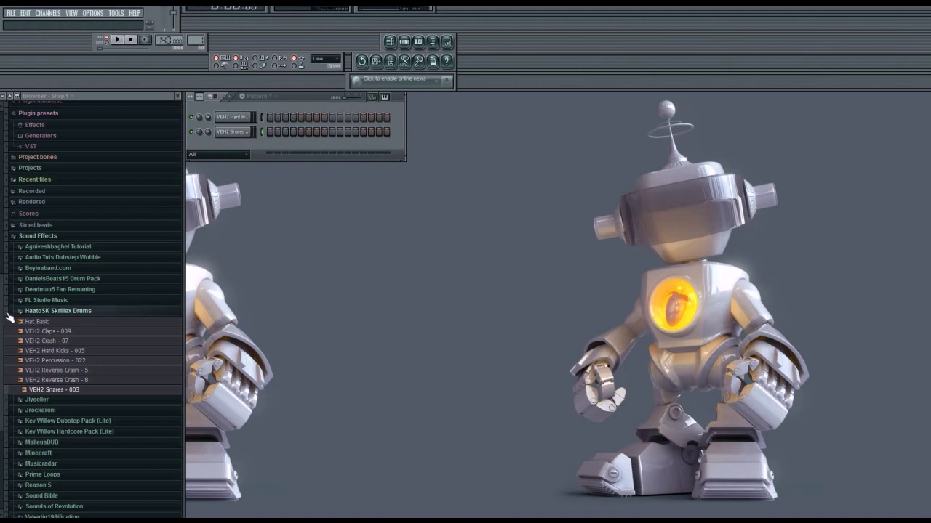
left_click(434, 40)
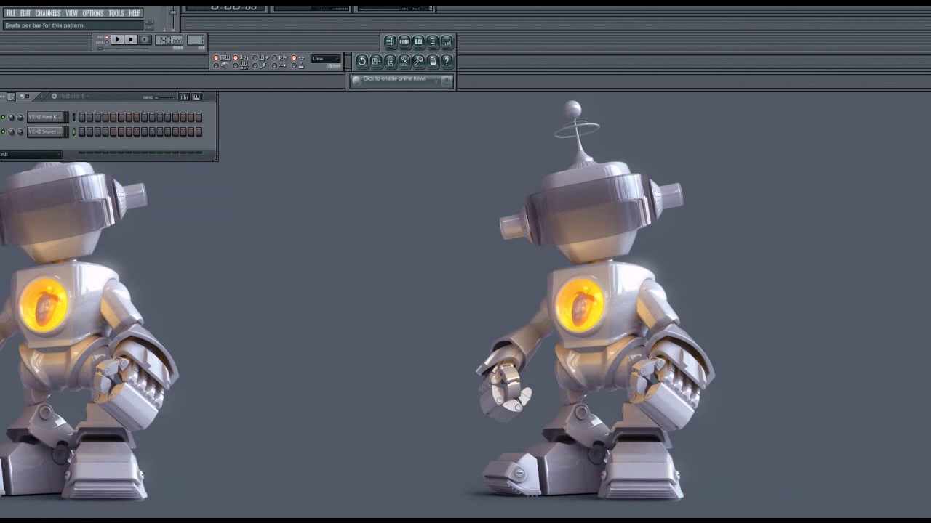
- Extend Pattern 1 to 64 steps, placing kicks on steps 1 and 17 and snares on steps 9 and 25
scroll(153, 96, "up", 3)
left_click(83, 117)
left_click(144, 132)
left_click(207, 117)
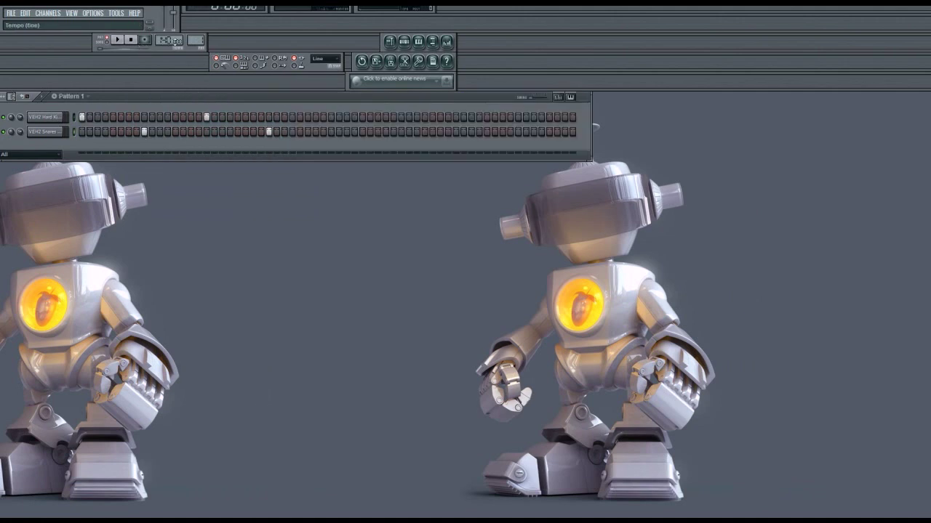
- Add kicks on steps 7, 20, 23, 33, 39, 49, 52 and 55, snares on 41, 57, 60 and 63, and play the pattern
left_click(332, 118)
left_click(457, 117)
left_click(478, 118)
left_click(503, 118)
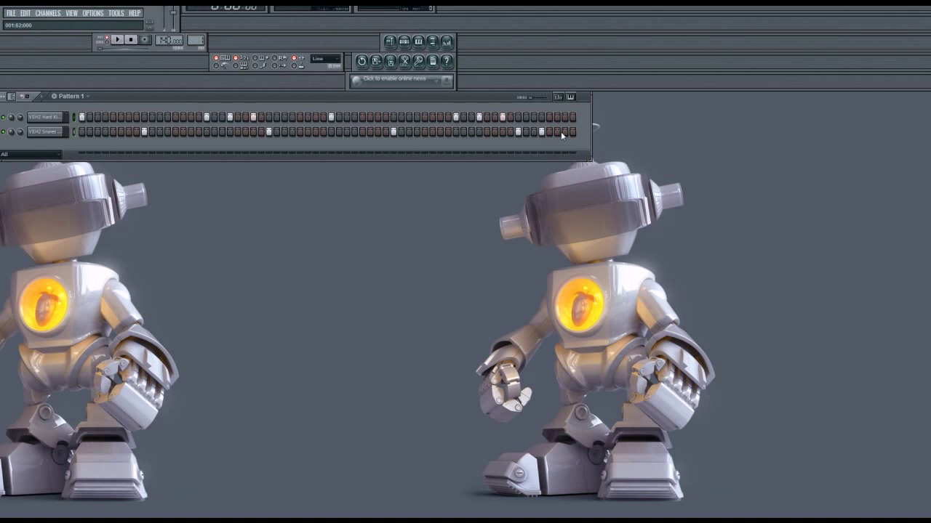
left_click(563, 131)
left_click(378, 117)
left_click(118, 40)
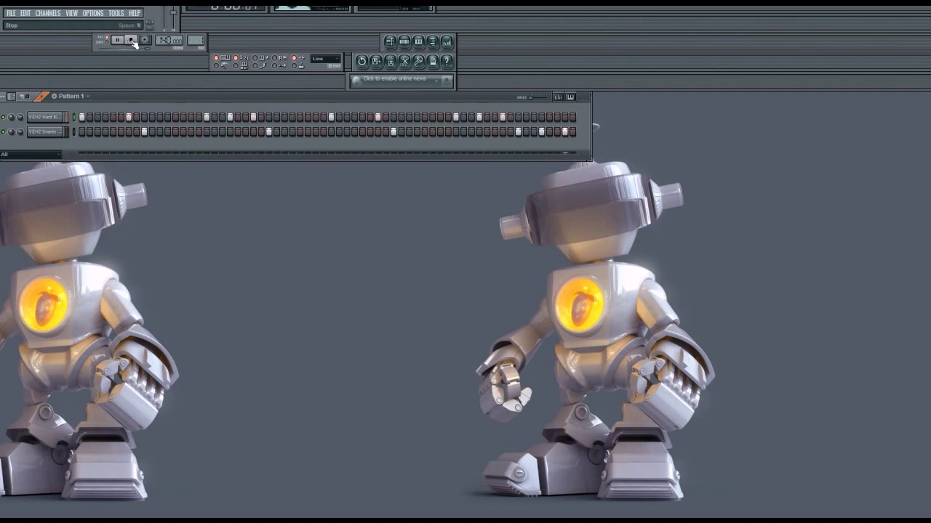
left_click(132, 40)
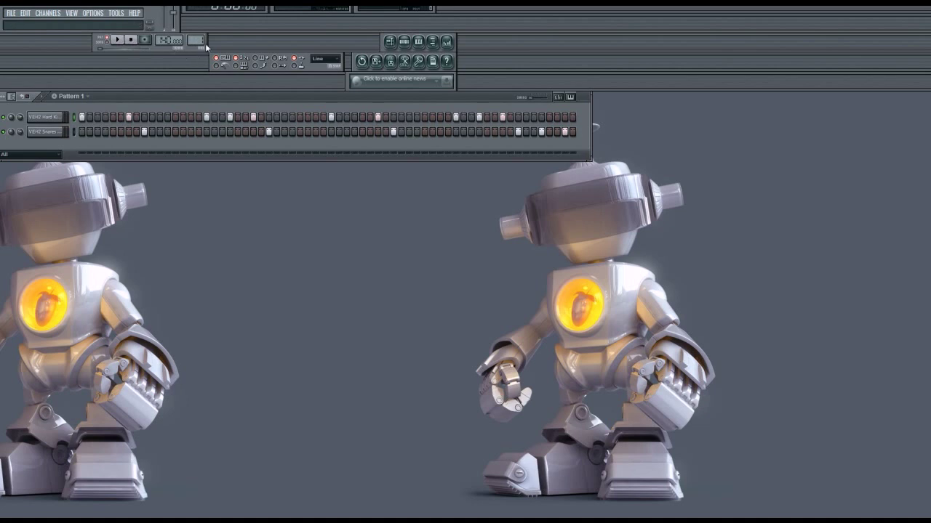
- Shorten the step grid to 16 steps, switch to Pattern 2 and add a Massive channel
left_click_drag(595, 125, 211, 125)
left_click(48, 13)
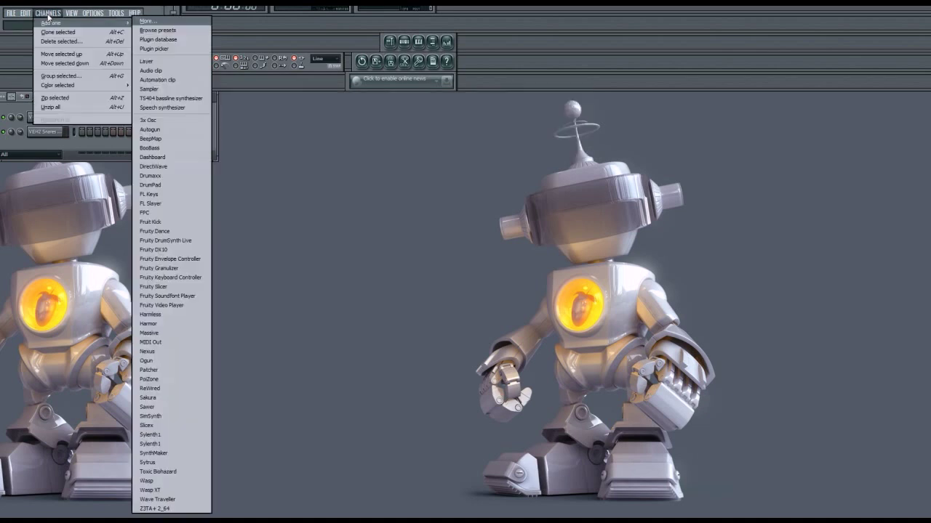
left_click(48, 13)
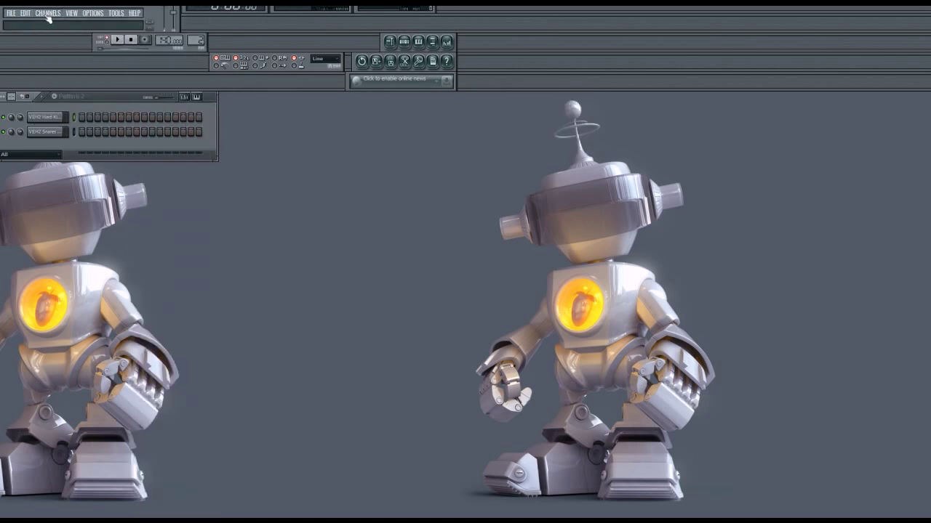
left_click(47, 14)
left_click(163, 333)
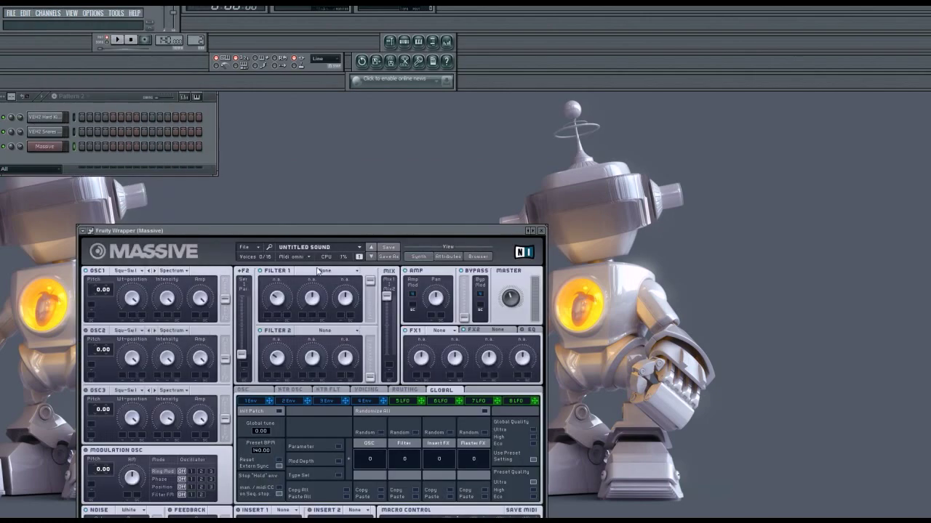
- Bring the whole Massive window into view and set oscillator 1's wavetable to Modern Talking
left_click_drag(334, 231, 516, 132)
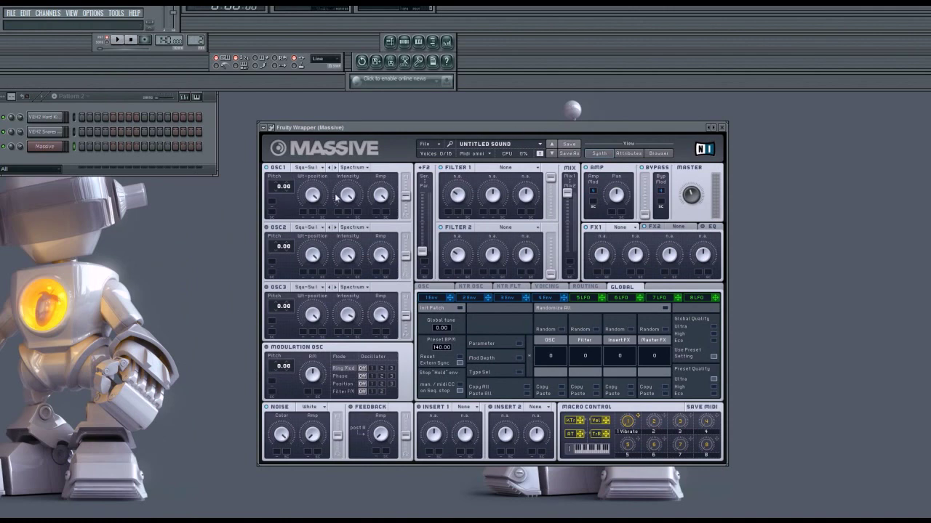
left_click_drag(484, 130, 393, 109)
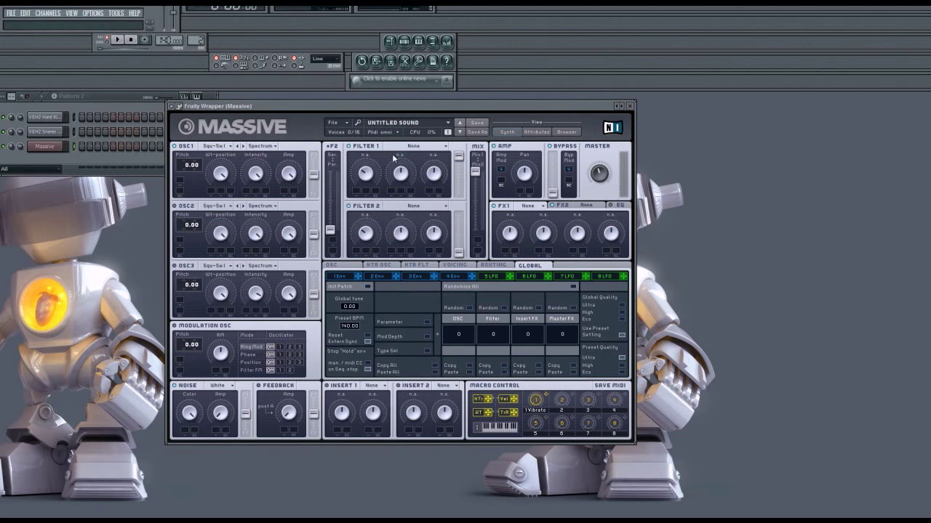
left_click(230, 149)
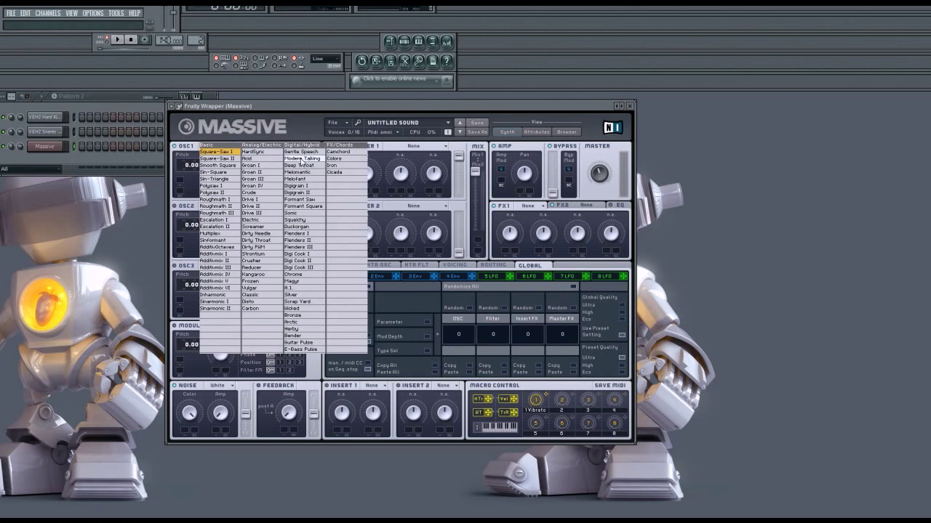
left_click(300, 158)
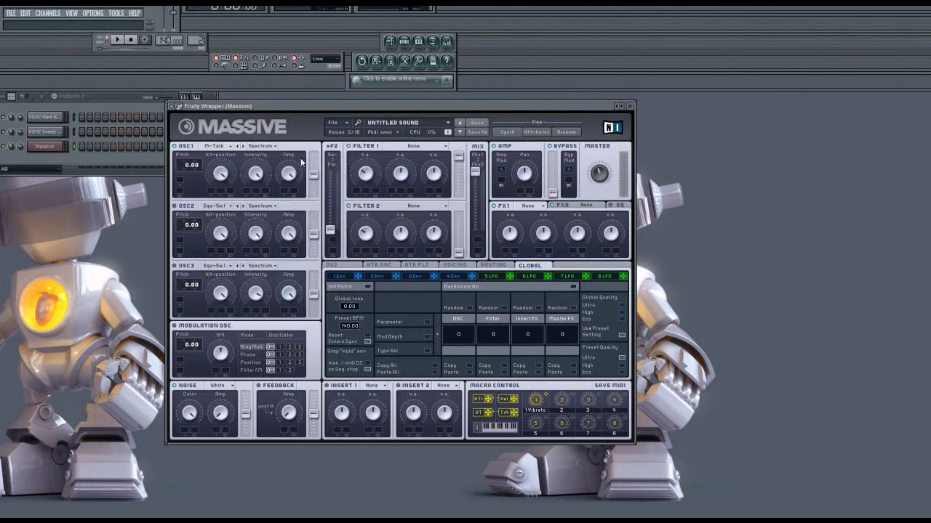
- Open the Massive channel's piano roll and draw an A4 note half a bar long at the pattern's start
right_click(49, 148)
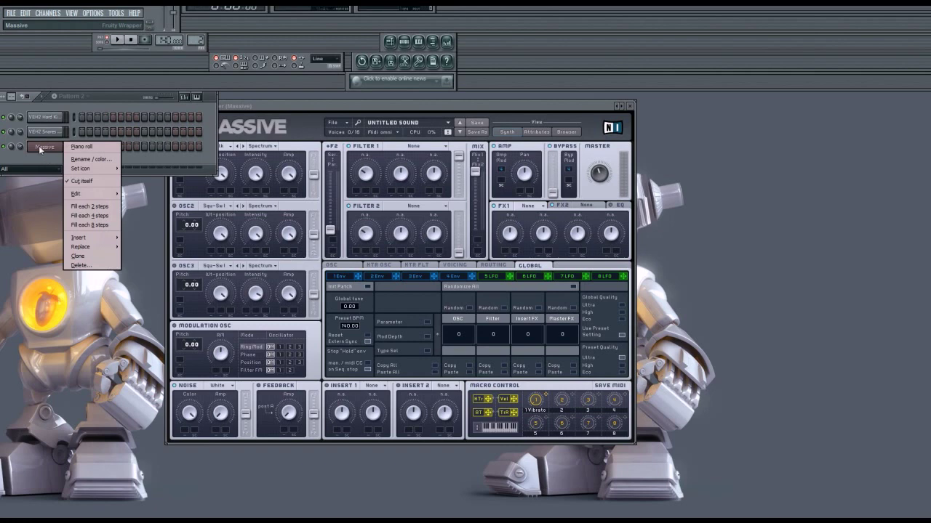
left_click(80, 146)
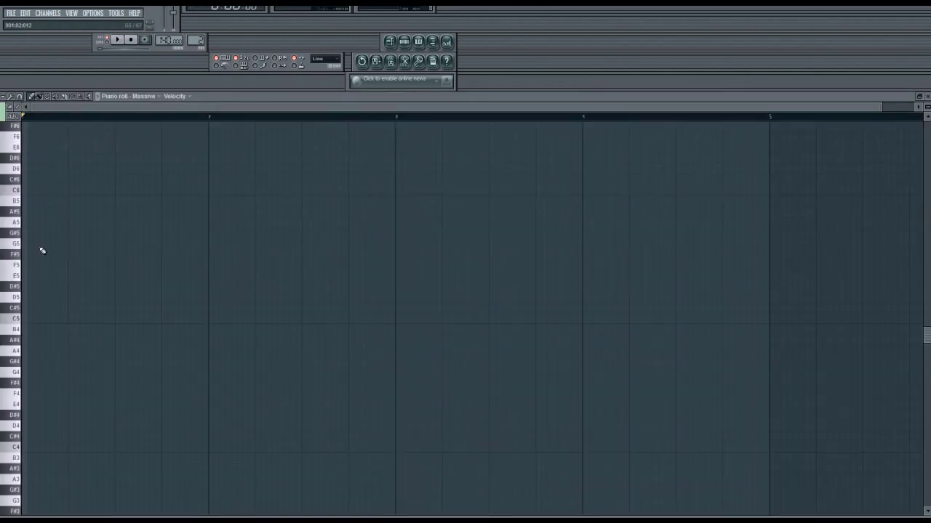
left_click(13, 254)
left_click(13, 395)
left_click(22, 351)
left_click_drag(43, 351, 113, 352)
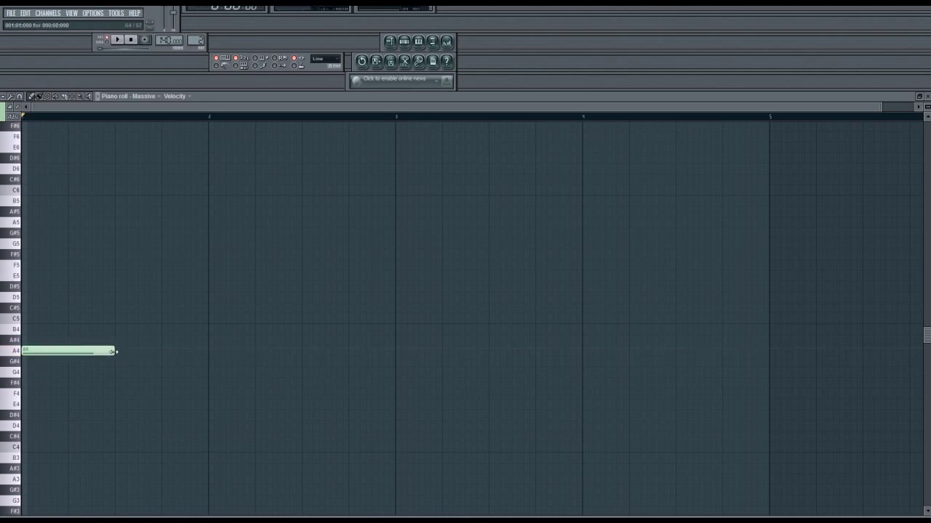
- Play back the A4 note, close the piano roll and bring the full Massive window back into view
left_click(120, 43)
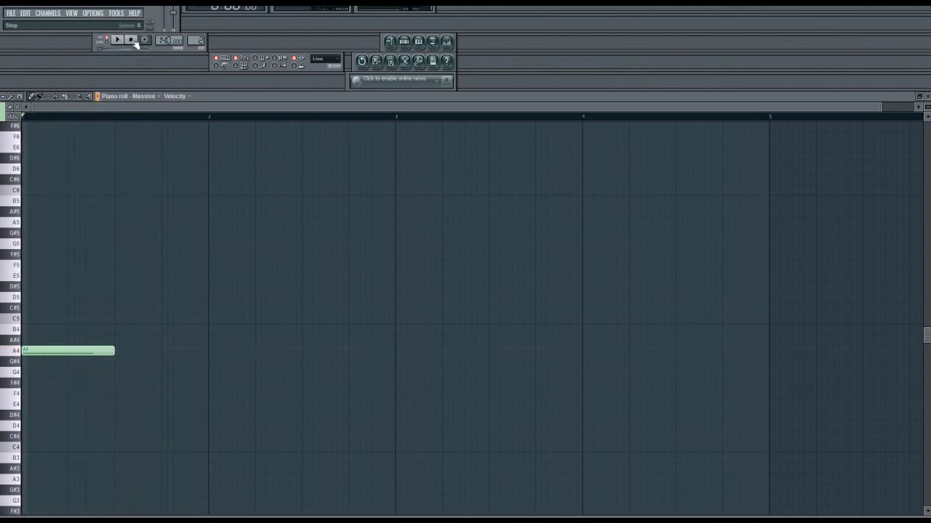
left_click(131, 40)
left_click(927, 96)
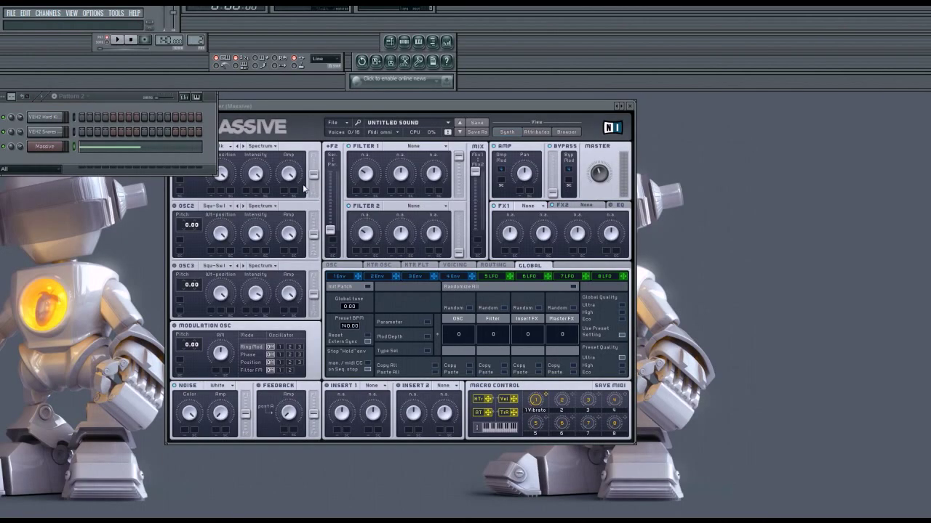
left_click_drag(300, 112, 390, 121)
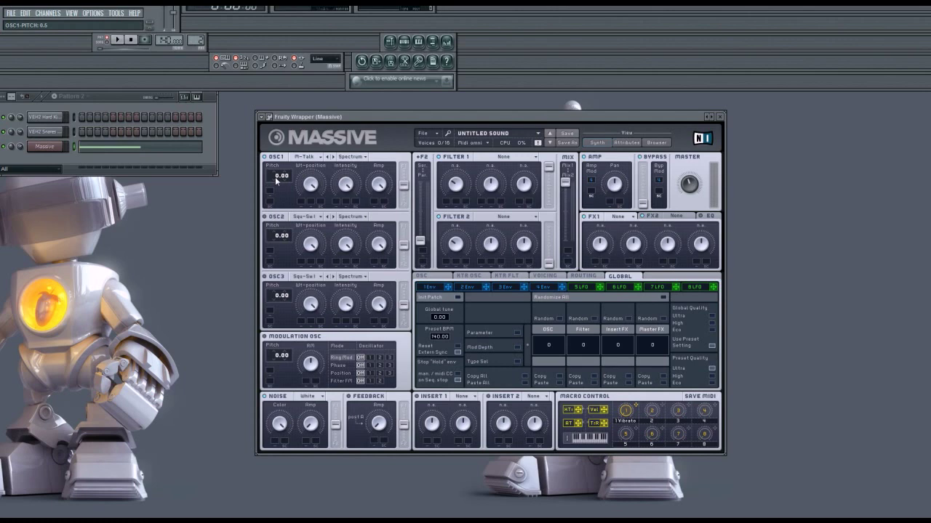
- Set oscillator 1's pitch to -12.00 and dismiss the completed scan report
left_click_drag(277, 181, 276, 183)
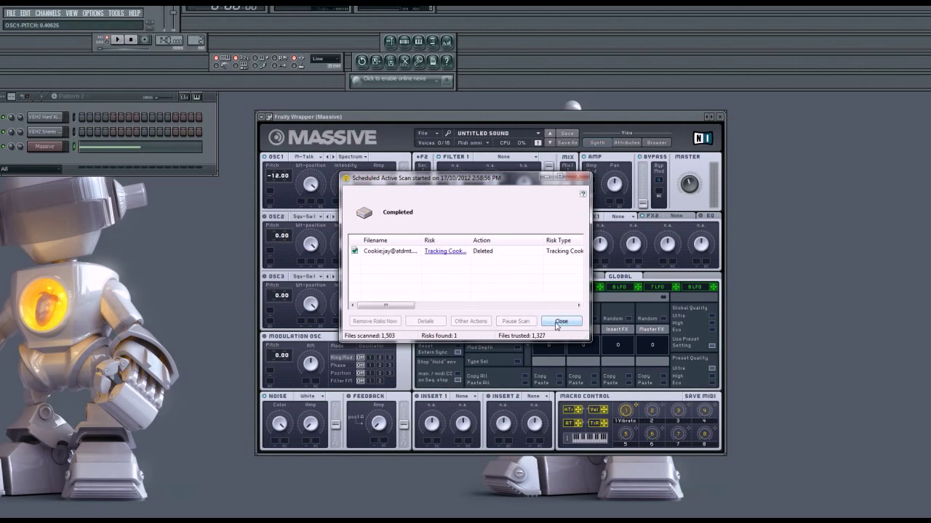
left_click(560, 321)
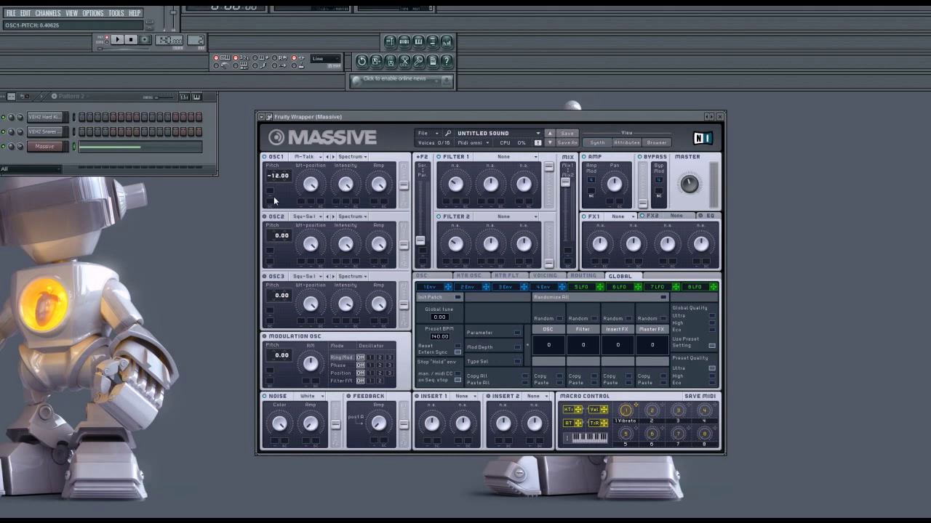
- Set oscillator 1's wavetable position to about the midpoint while the pattern plays, and stop playback
left_click(120, 43)
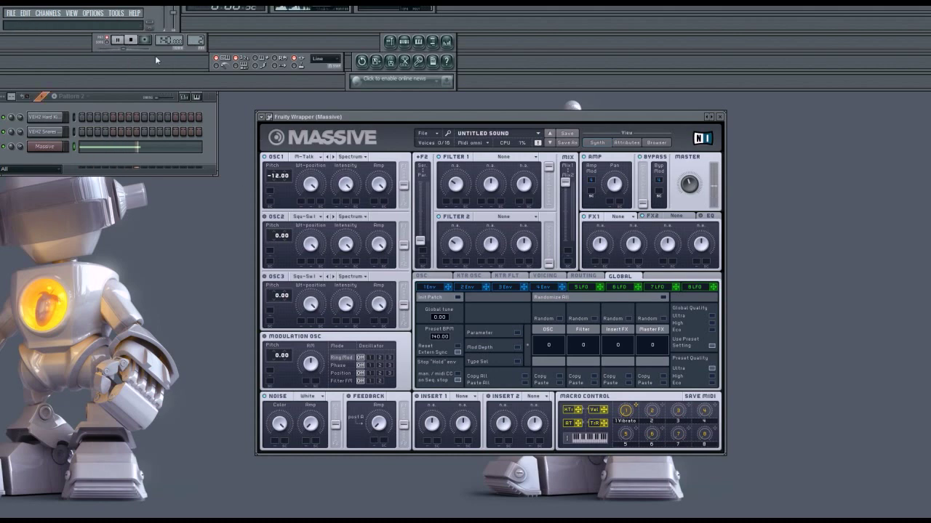
left_click(313, 187)
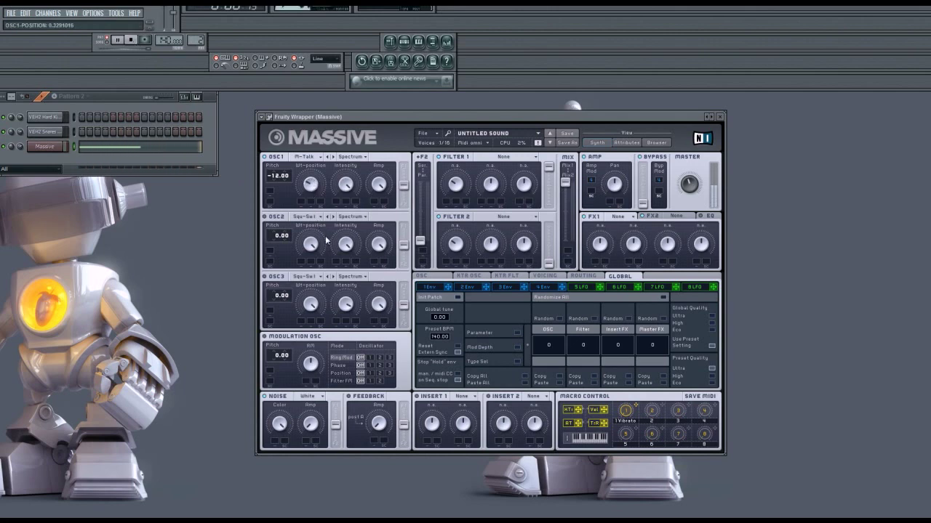
mouse_move(322, 238)
left_mouse_down()
mouse_move(316, 205)
mouse_move(317, 228)
left_mouse_up()
left_click(136, 43)
left_click(136, 43)
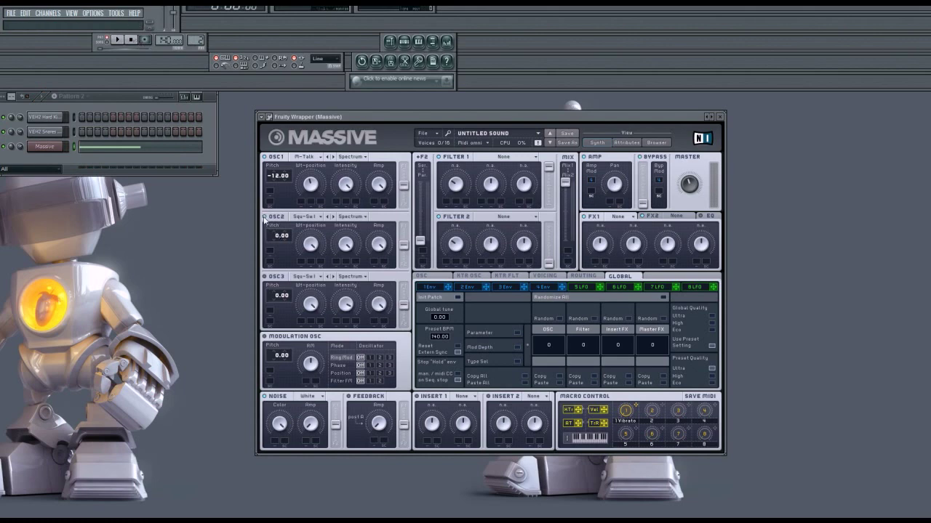
- Enable oscillator 2 with the Deep Throat wavetable, switch oscillator 1 off and play back the pattern
left_click(321, 219)
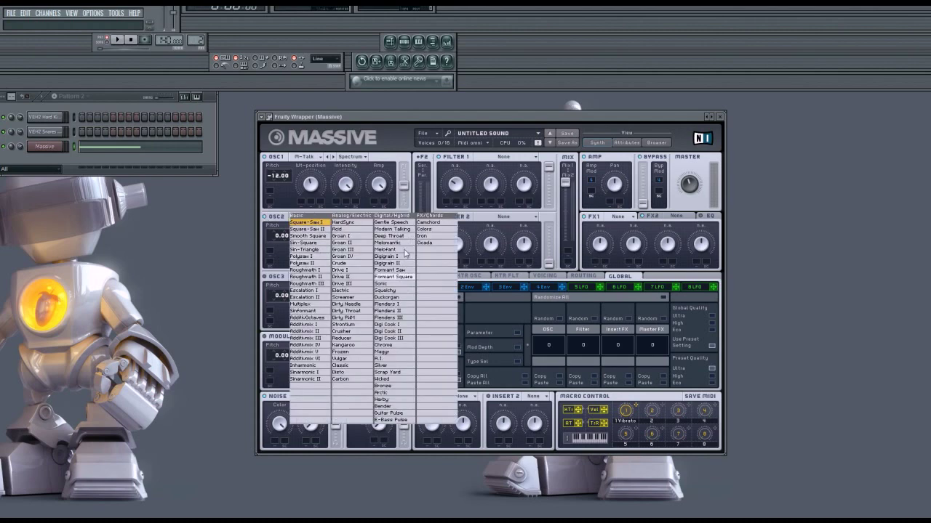
left_click(399, 236)
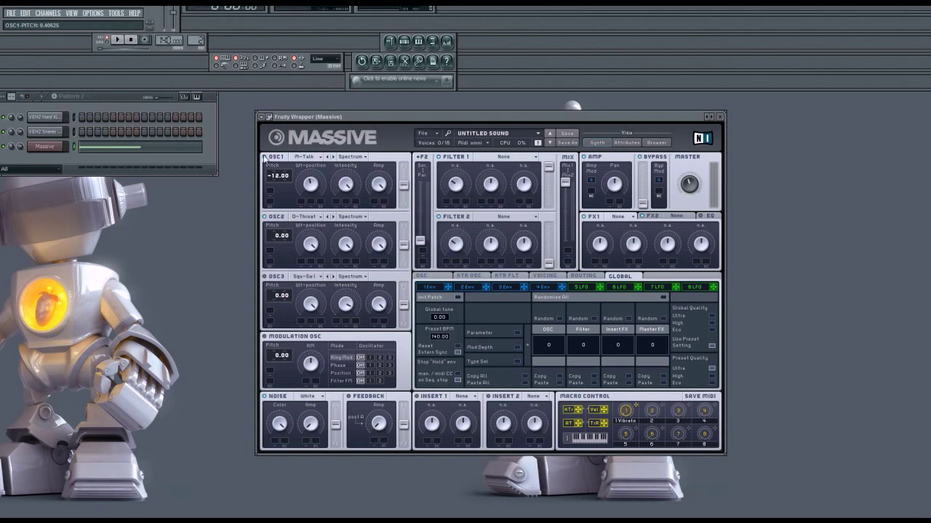
left_click(117, 41)
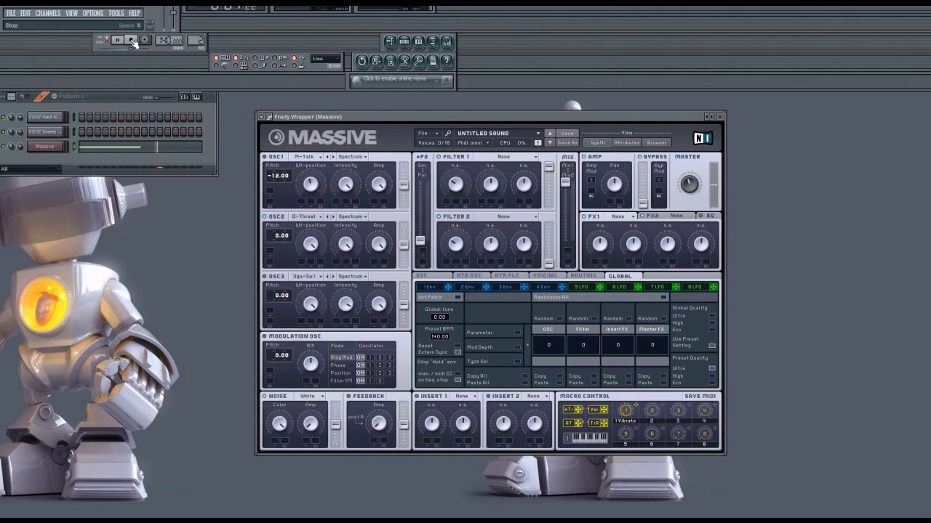
left_click(131, 41)
- Try oscillator 2's pitch at -24.00 and play back the pattern
left_click_drag(279, 234, 277, 264)
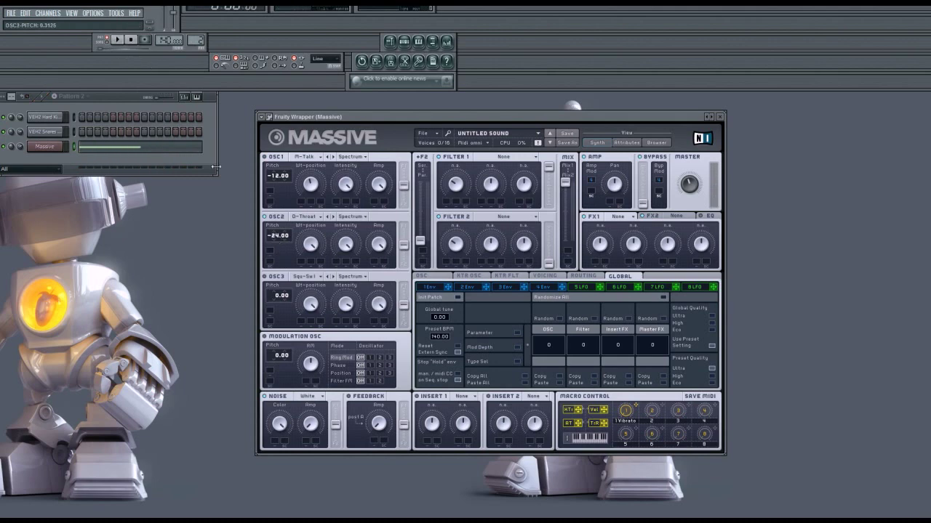
left_click(123, 42)
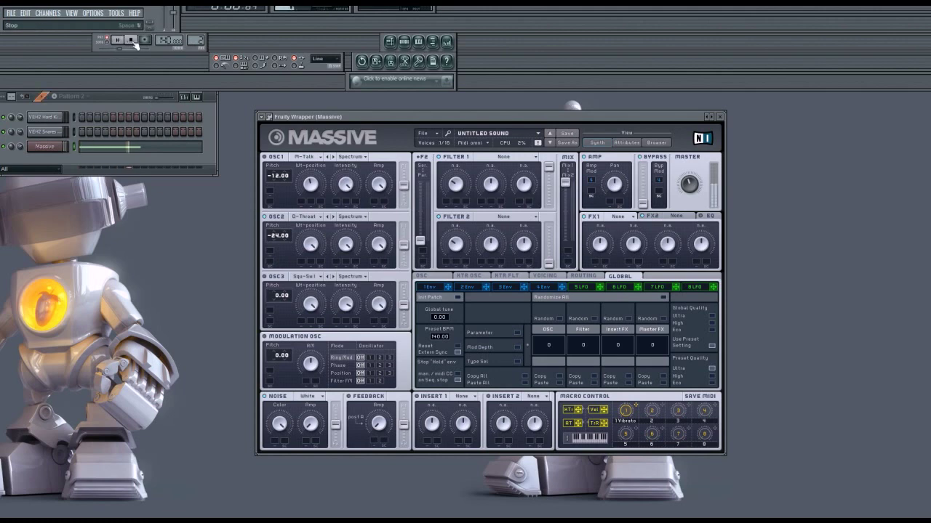
left_click(134, 42)
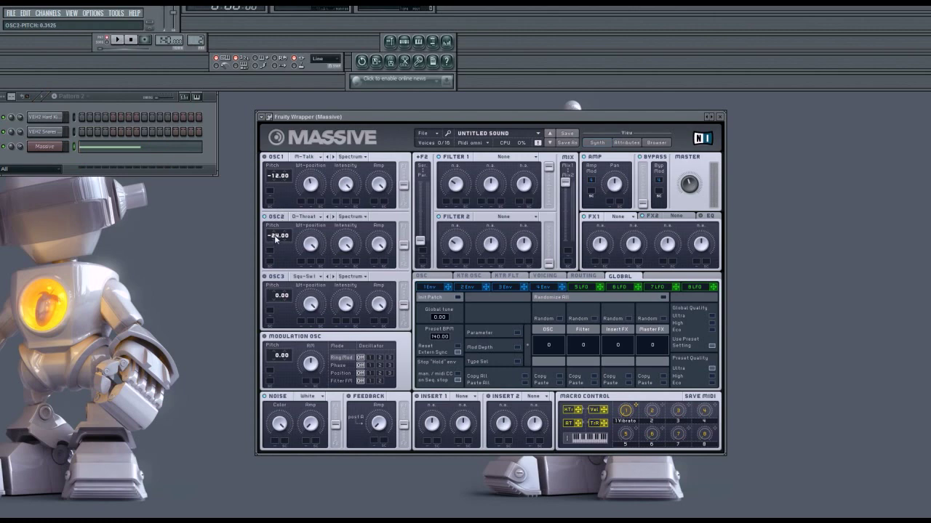
- Set oscillator 2's pitch to -12.00 and audition the sound
left_click_drag(277, 237, 281, 233)
left_click(118, 41)
left_click(132, 41)
- Set oscillator 2's wavetable position to about the midpoint during playback and audition it together with oscillator 1
left_click_drag(309, 246, 314, 208)
double_click(312, 247)
left_click_drag(314, 293, 315, 283)
left_click(117, 39)
left_click_drag(310, 245, 313, 256)
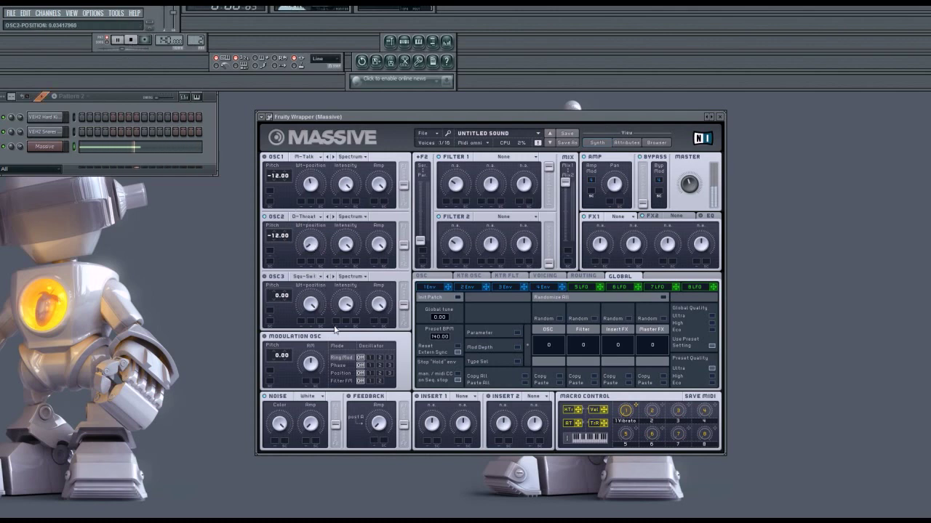
left_click_drag(329, 315, 322, 285)
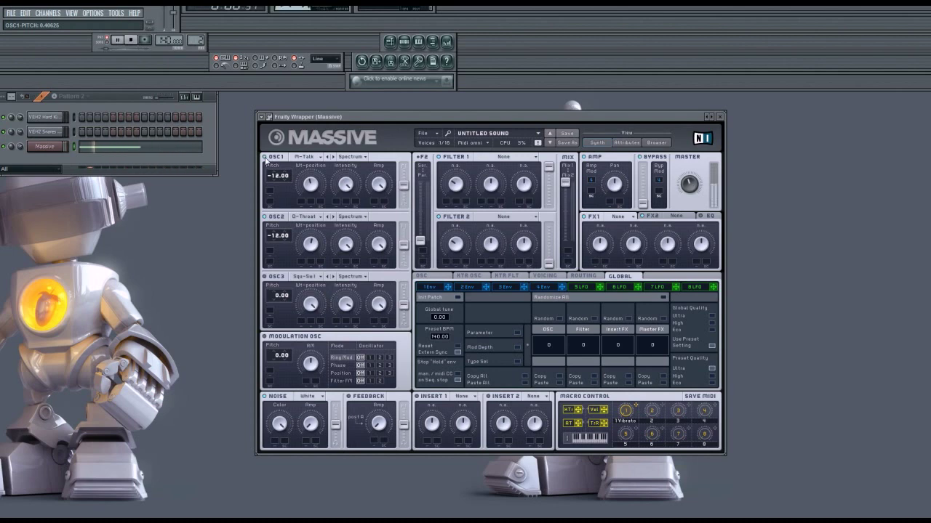
left_click(132, 40)
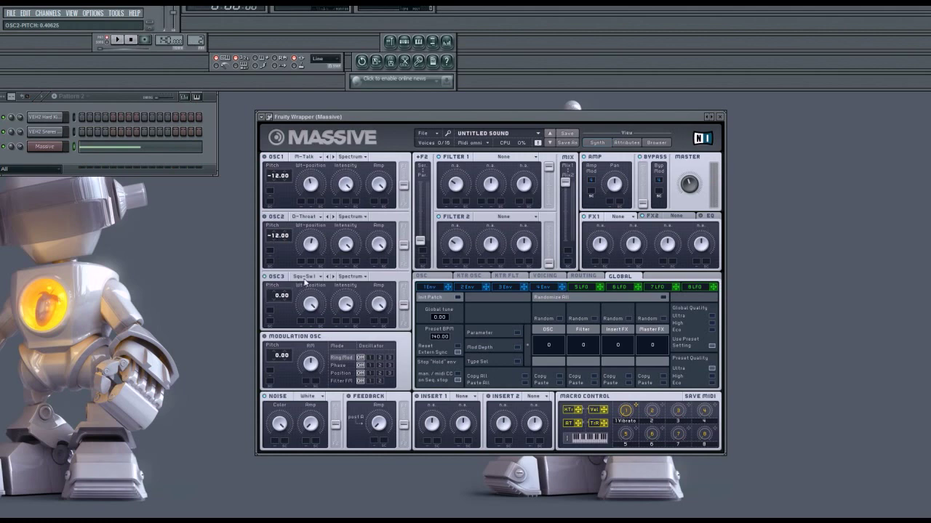
- Enable only oscillator 3, choose the Chrome wavetable for it and lower its wavetable position to 0 during playback
left_click(316, 279)
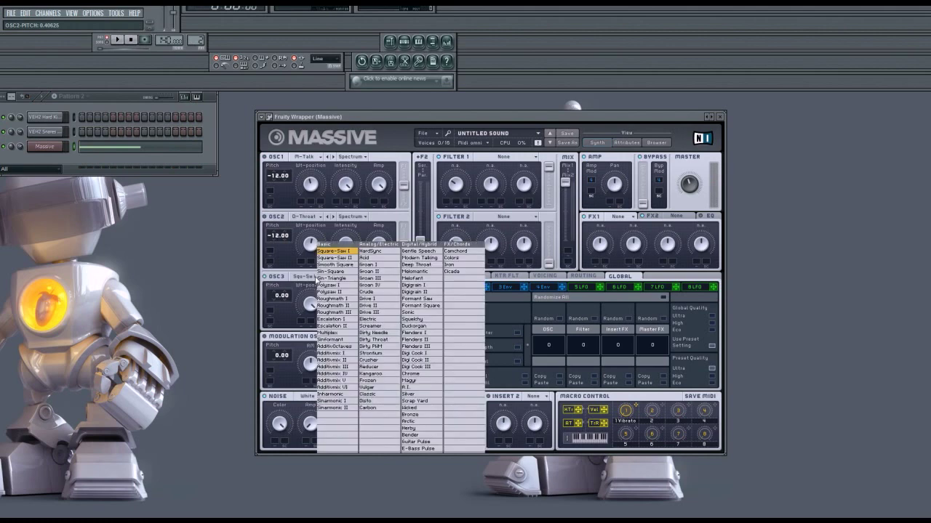
left_click(421, 381)
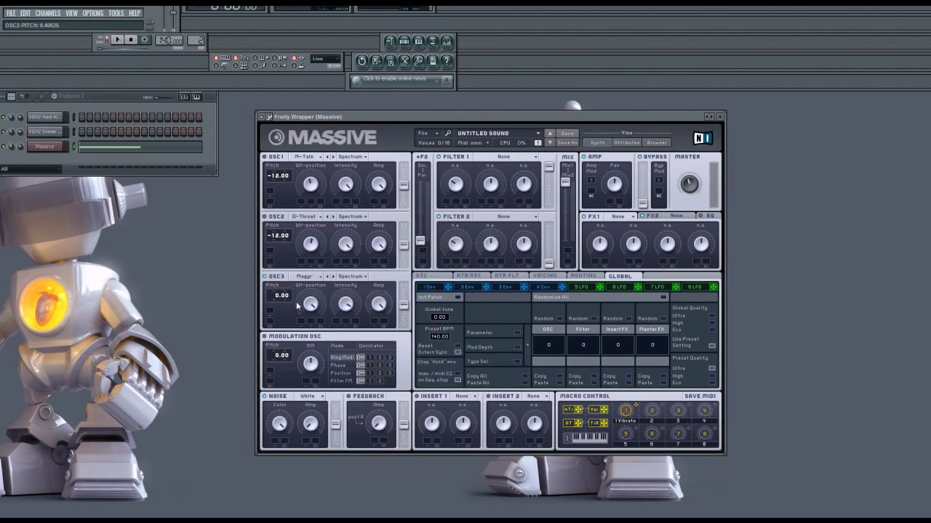
left_click(329, 278)
key("space")
left_click_drag(312, 308, 328, 398)
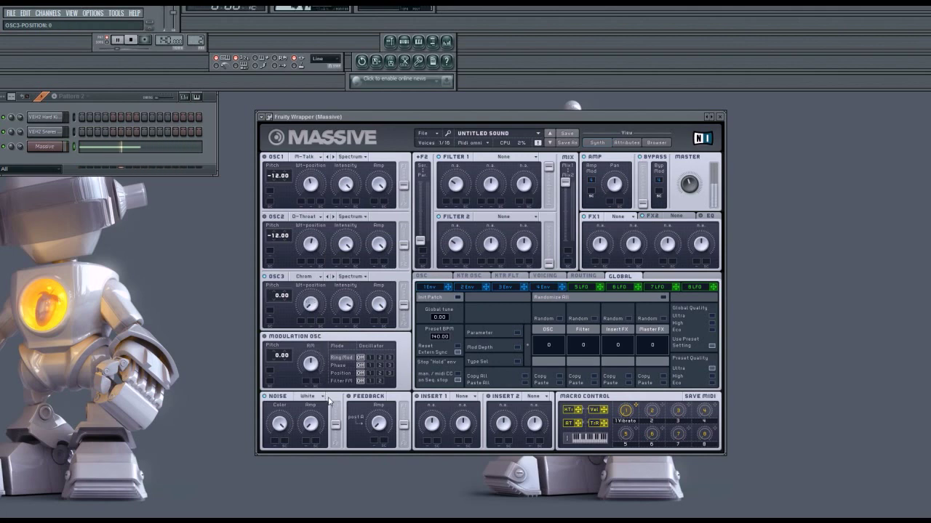
- Try oscillator 3's pitch at 12.00 during playback, and stop the pattern
left_click_drag(281, 296, 280, 291)
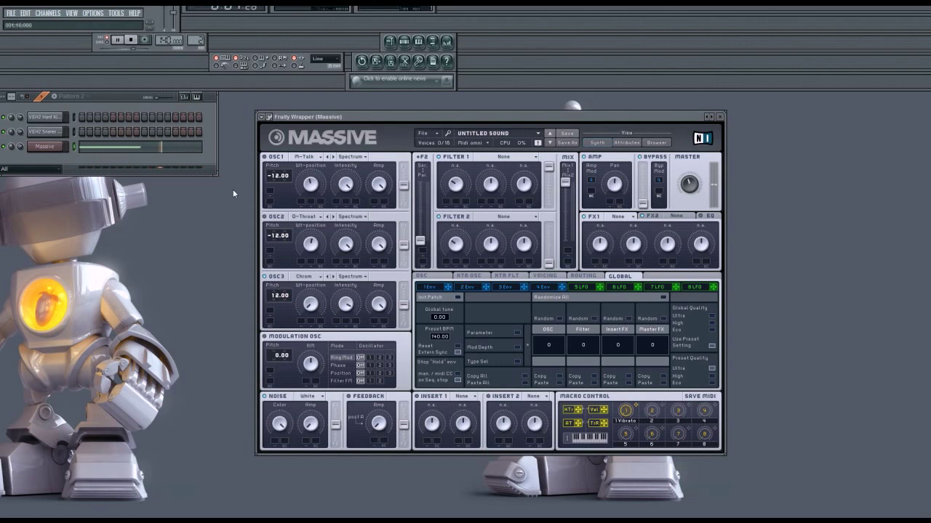
left_click(133, 40)
left_click(269, 296)
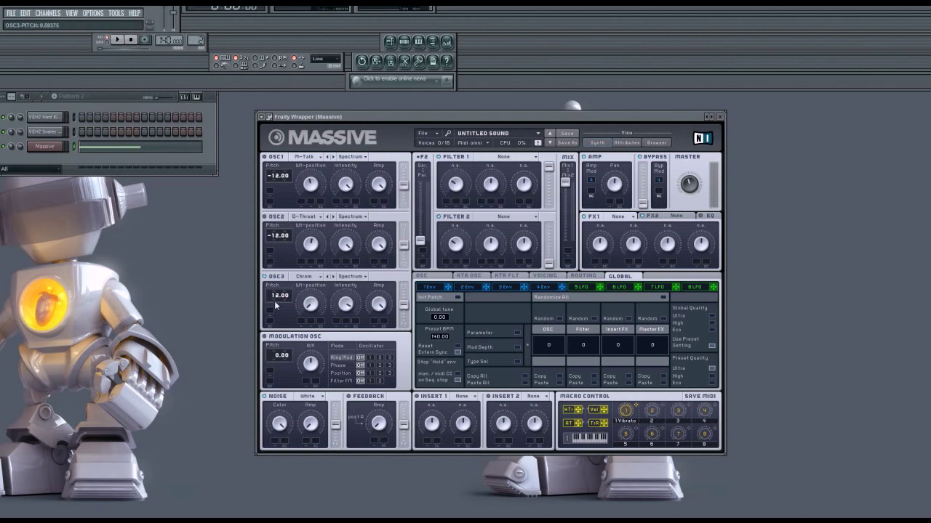
- Set oscillator 3's pitch to -12.00 and play back the pattern, auditioning oscillator 2 on its own
left_click_drag(275, 298, 280, 328)
left_click(118, 40)
left_click(118, 40)
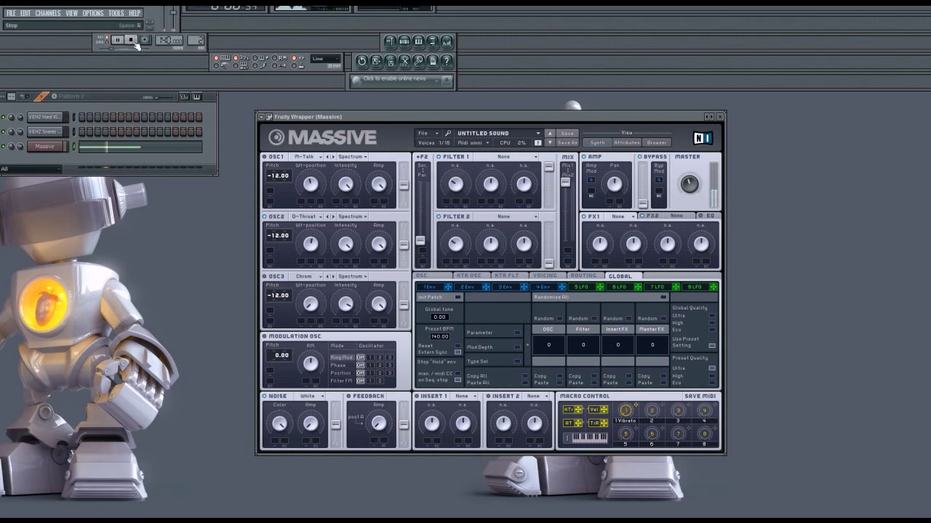
left_click(133, 41)
- Try oscillator 2's pitch at 13.00, play it back and return the pitch to -12.00
left_click_drag(277, 243, 277, 216)
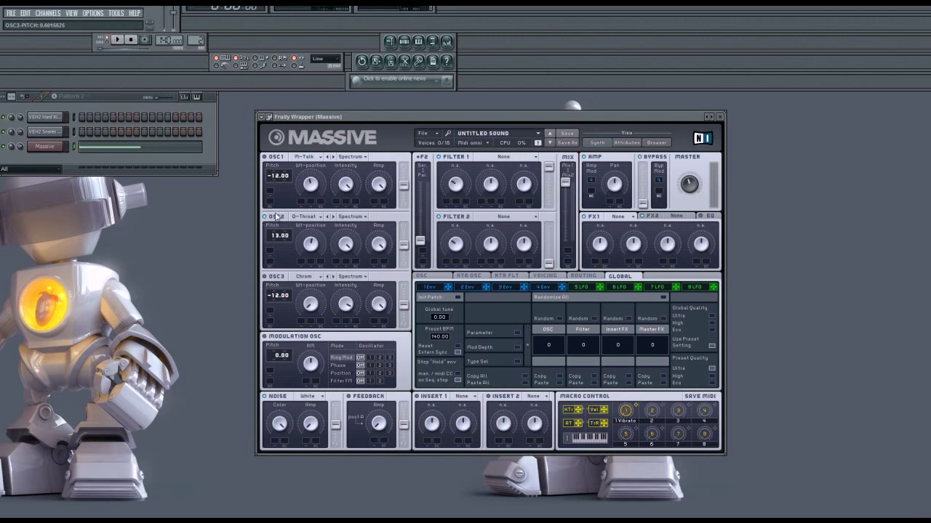
left_click(117, 40)
left_click(131, 40)
left_click_drag(275, 237, 275, 260)
- Set oscillator 1's pitch to 12.00 and play back the pattern with all three oscillators enabled
left_click(277, 179)
mouse_move(277, 179)
left_mouse_down()
mouse_move(278, 155)
mouse_move(278, 182)
left_mouse_up()
left_click(117, 40)
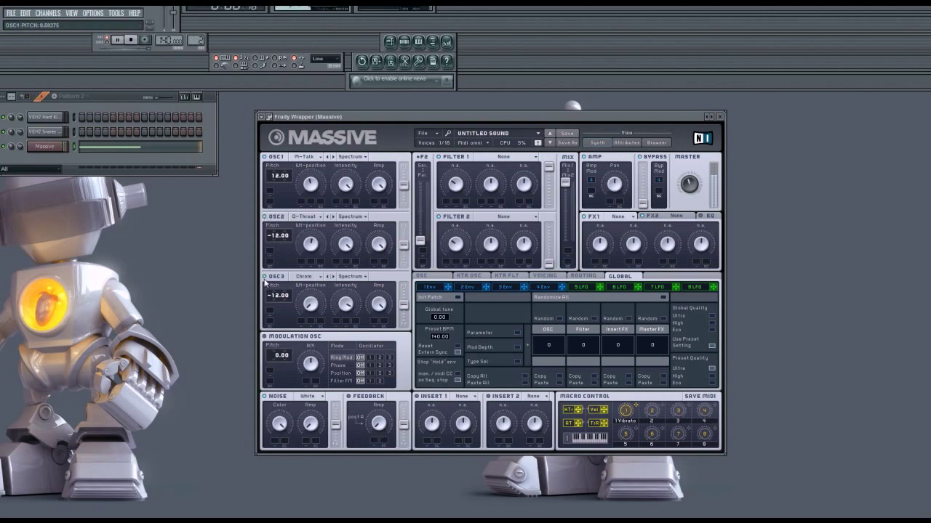
left_click(132, 40)
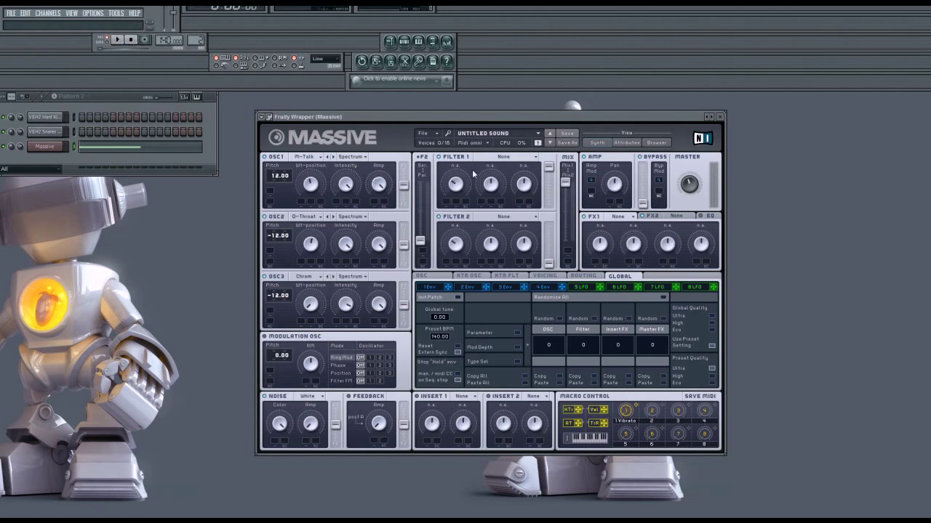
left_click(358, 157)
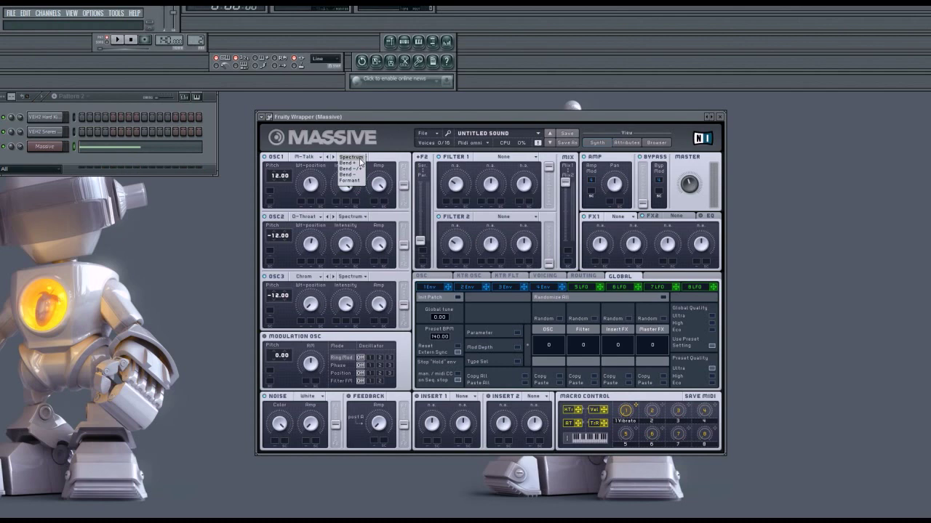
left_click(359, 159)
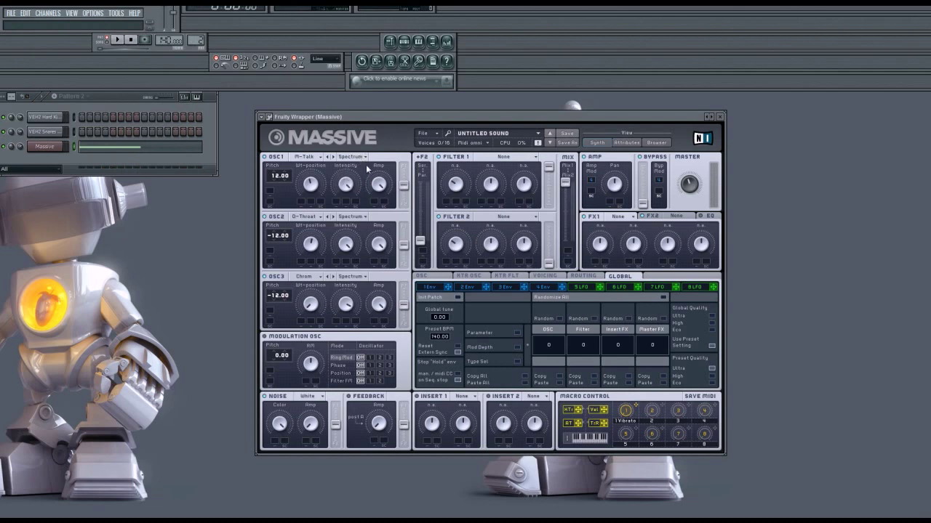
left_click(526, 160)
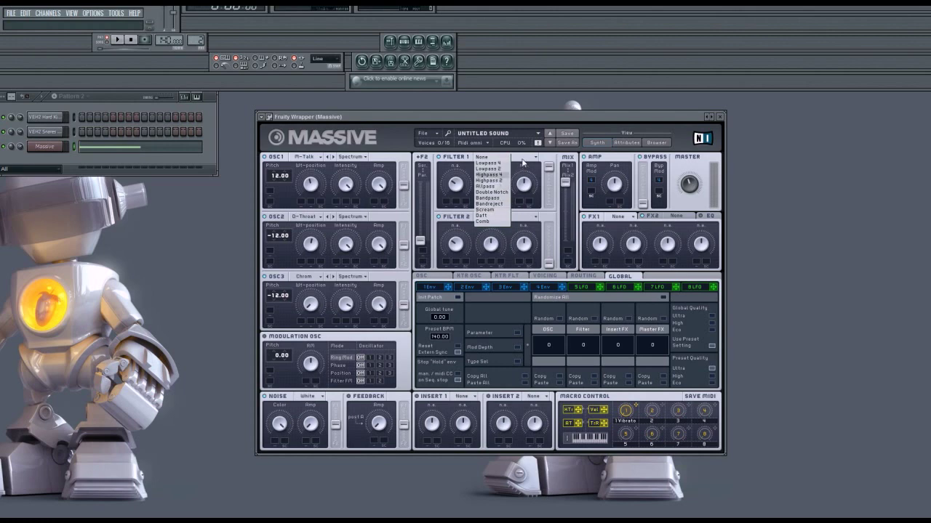
left_click(521, 163)
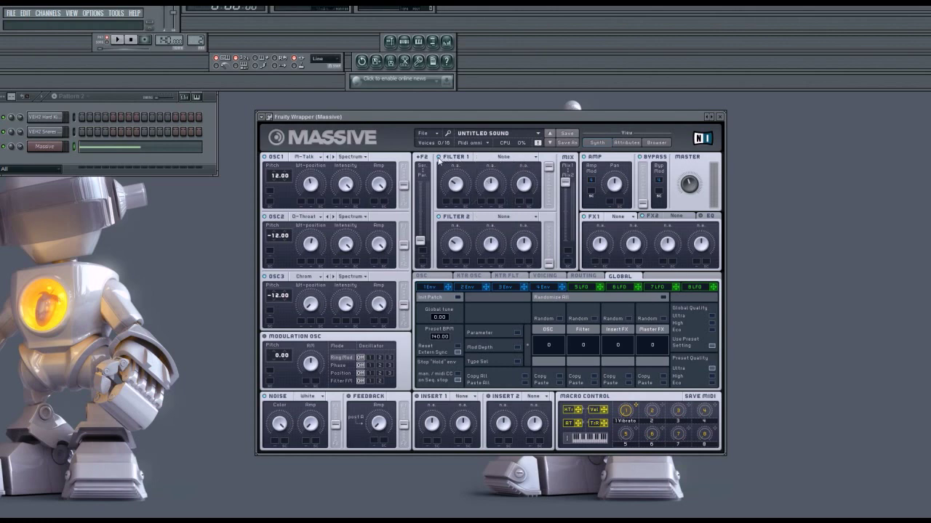
- Set filter 1 to Scream and route all three oscillators fully to filter 1
left_click(512, 159)
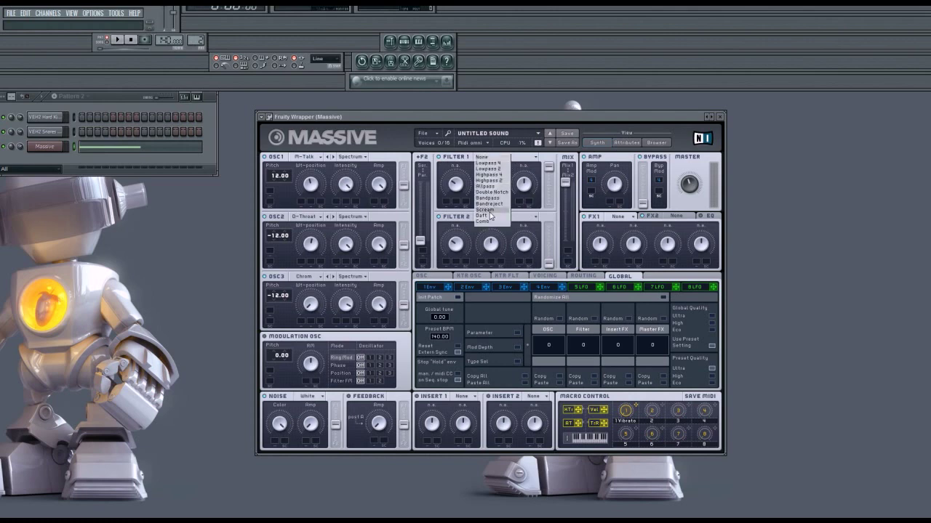
left_click(489, 210)
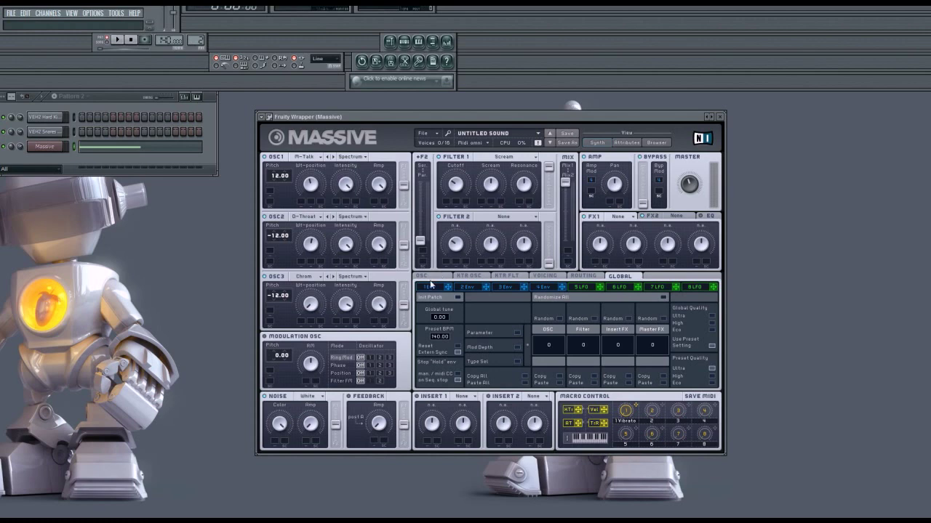
left_click_drag(404, 308, 406, 307)
left_click_drag(404, 244, 404, 227)
left_click_drag(405, 184, 404, 167)
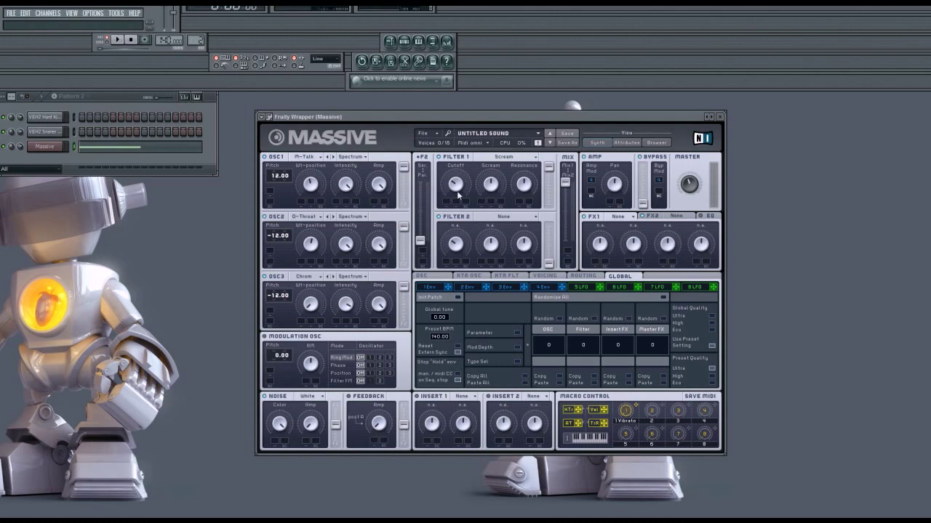
- Raise filter 1's cutoff to a little past the midpoint, auditioning different settings during playback
left_click_drag(457, 192, 460, 162)
left_click(117, 39)
left_click(131, 41)
left_click(118, 40)
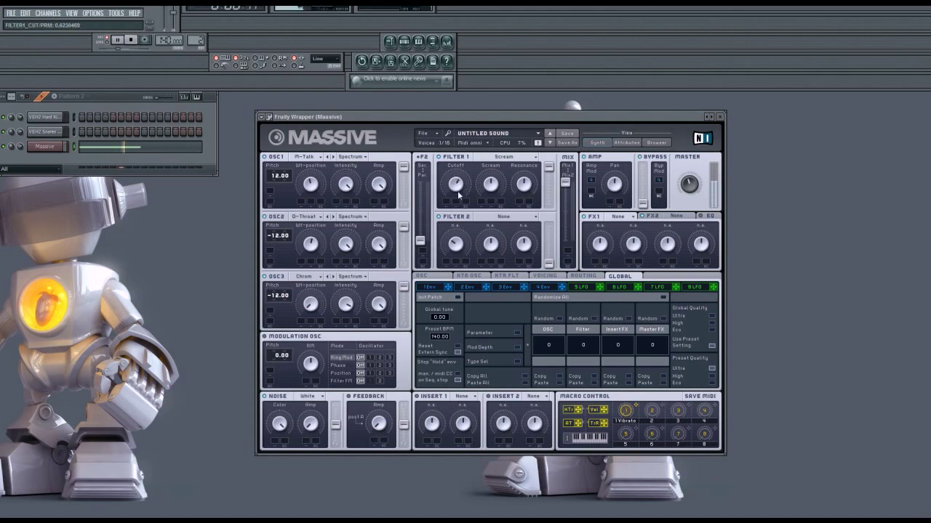
left_click_drag(459, 198, 453, 187)
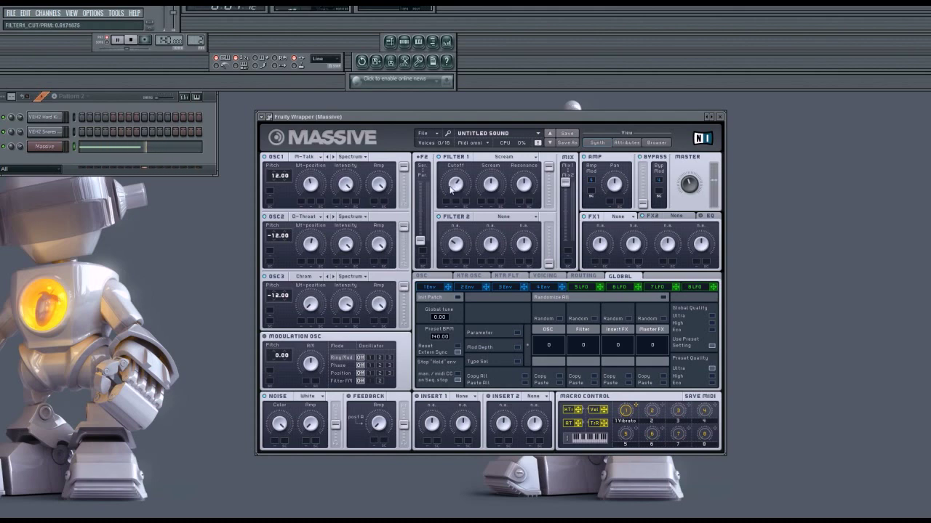
left_click(133, 40)
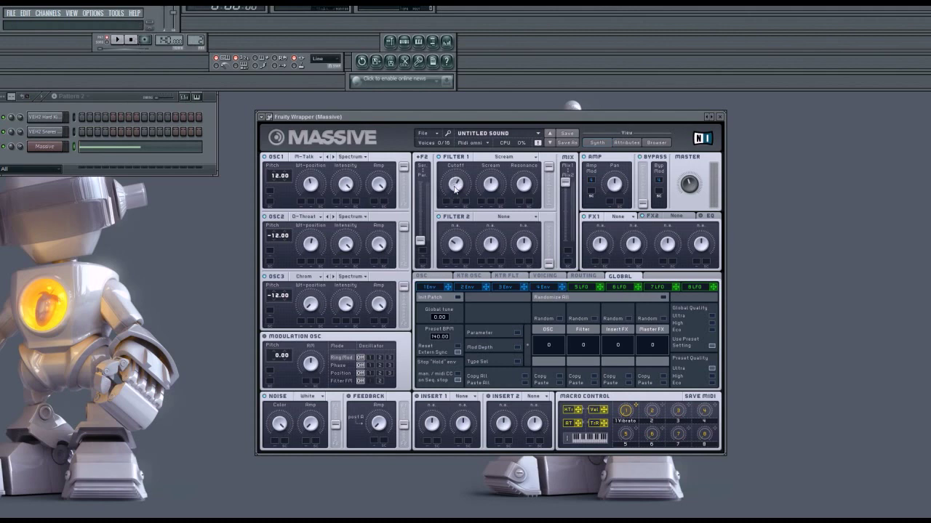
- Compare the envelope 1 and LFO 5 settings while trying different filter 1 cutoff positions
left_click(435, 289)
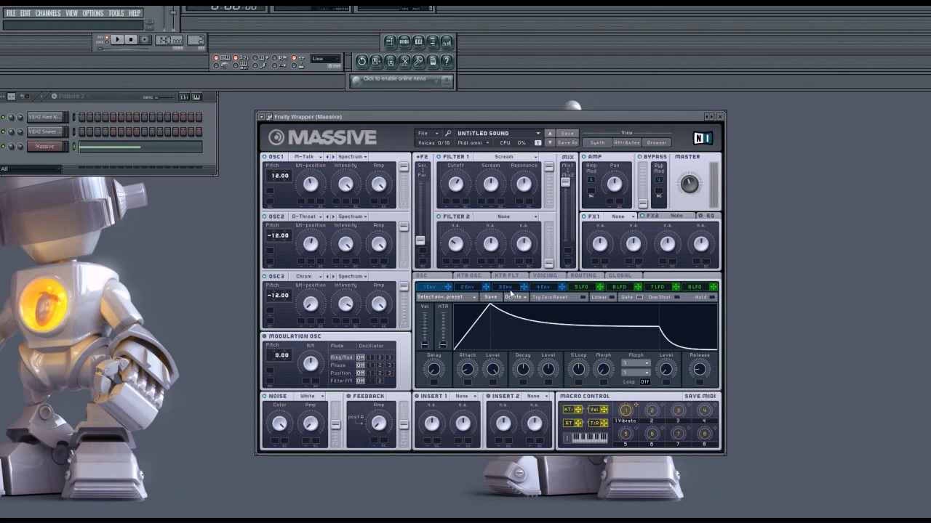
left_click(586, 288)
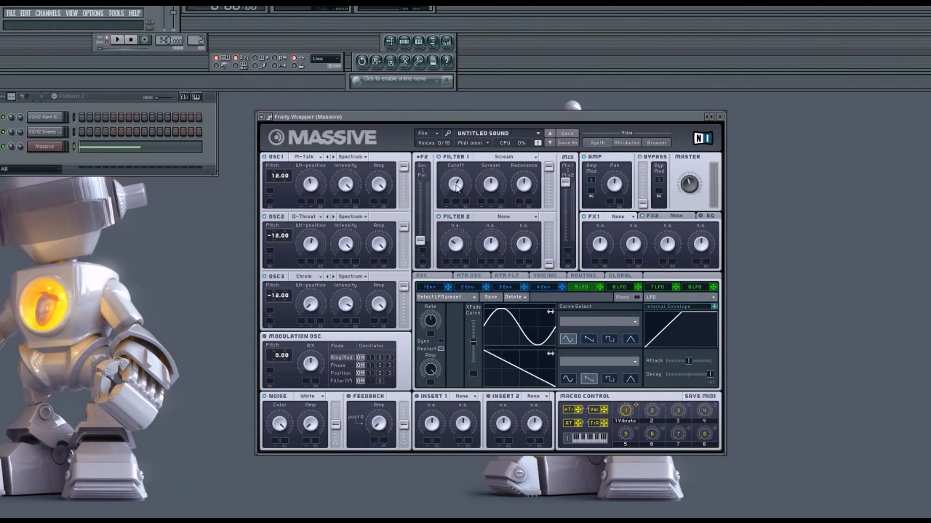
mouse_move(457, 191)
left_mouse_down()
mouse_move(457, 181)
mouse_move(455, 191)
mouse_move(447, 186)
left_mouse_up()
left_click(432, 288)
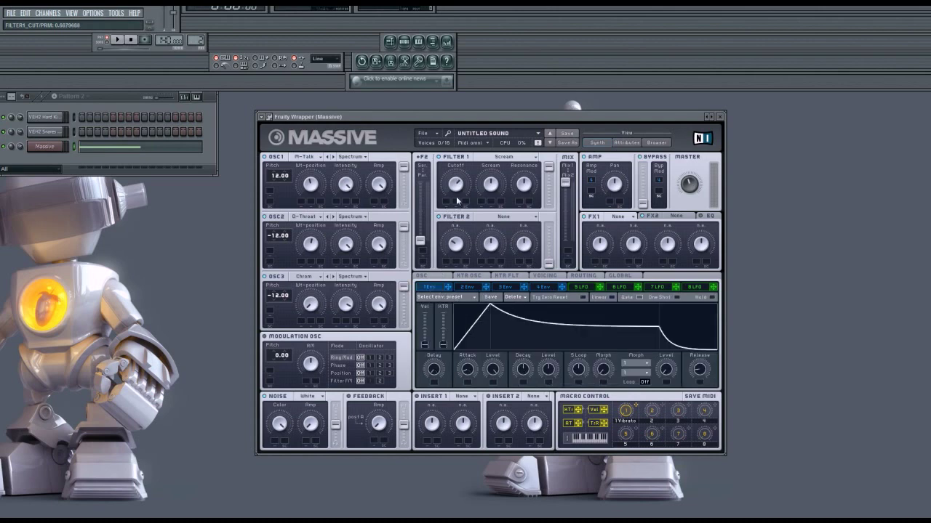
mouse_move(459, 193)
left_mouse_down()
mouse_move(473, 231)
mouse_move(460, 190)
left_mouse_up()
left_click(584, 287)
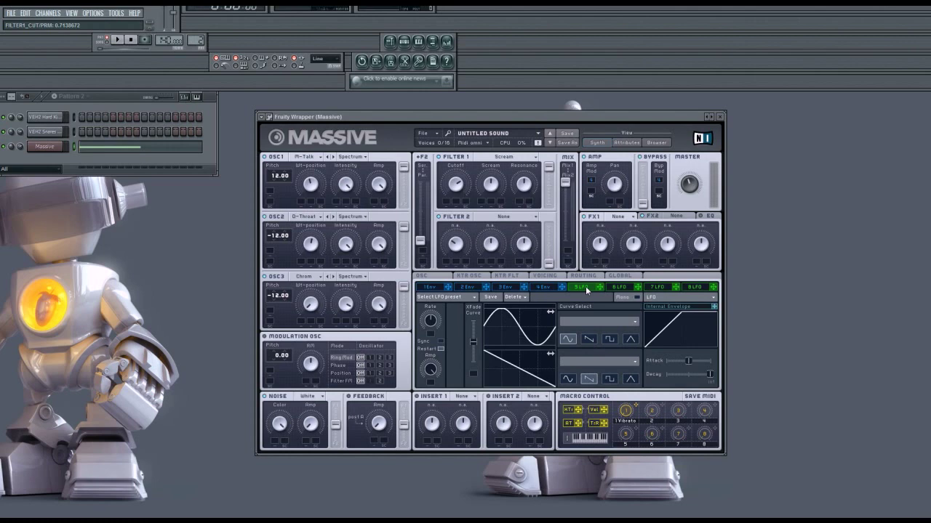
left_click(428, 288)
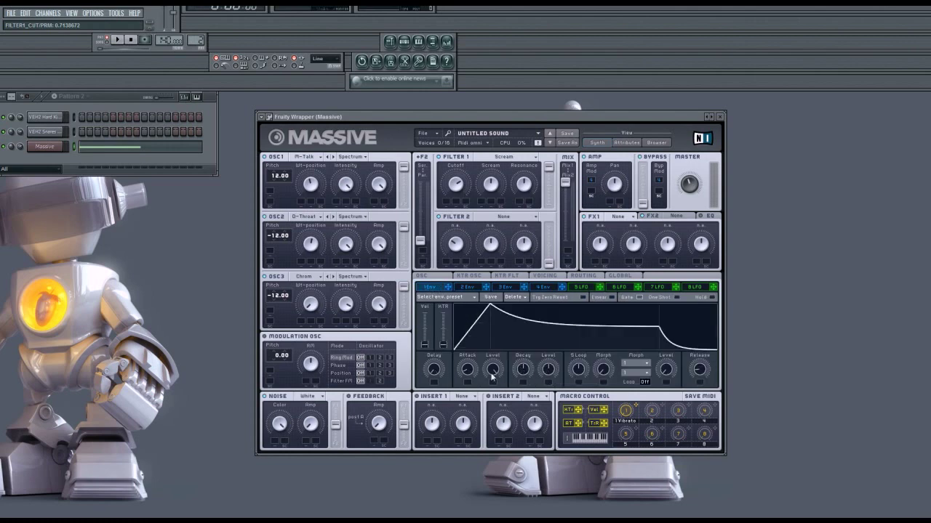
- Assign LFO 5 to modulate filter 1's cutoff and set the modulation range upward from the knob position
left_click(585, 288)
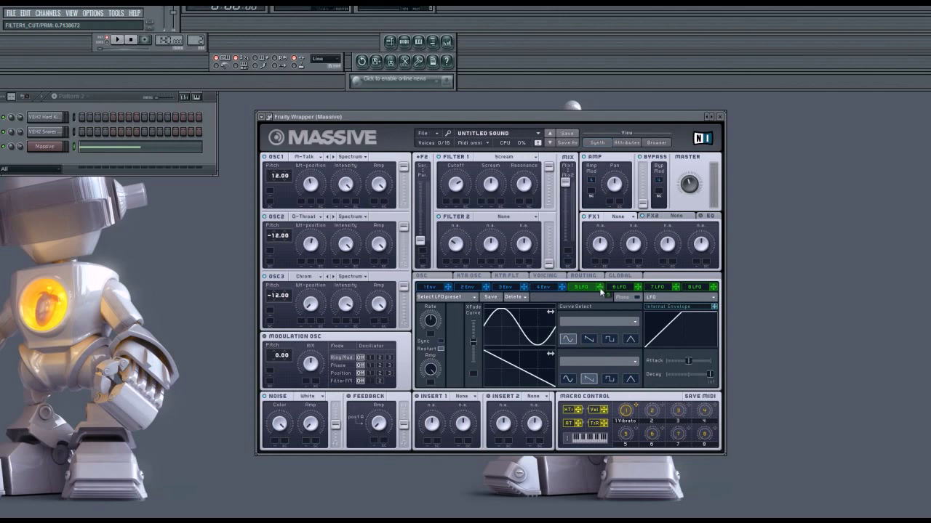
left_click_drag(599, 286, 455, 204)
mouse_move(448, 205)
left_mouse_down()
mouse_move(449, 187)
mouse_move(451, 205)
left_mouse_up()
- Set LFO 5's second curve to a sine wave, comparing it with the sawtooth, and play back the pattern
left_click(568, 381)
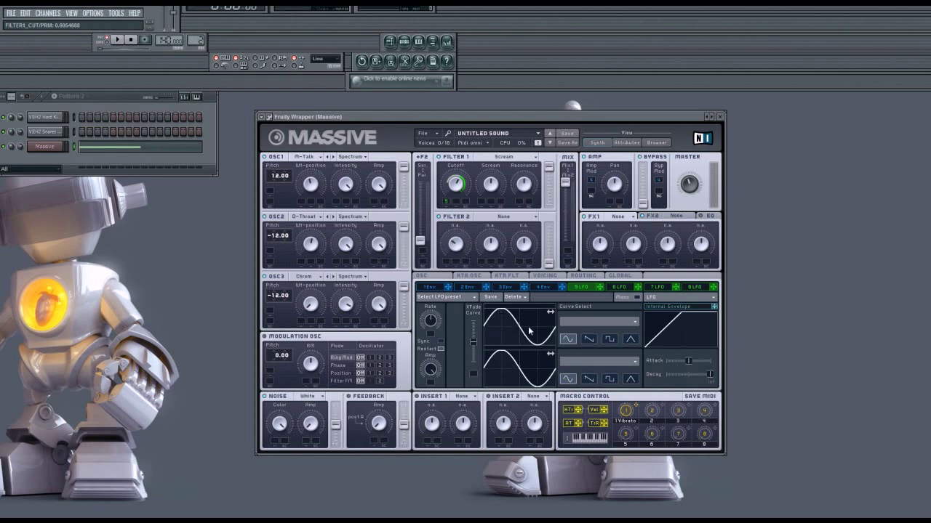
left_click(590, 381)
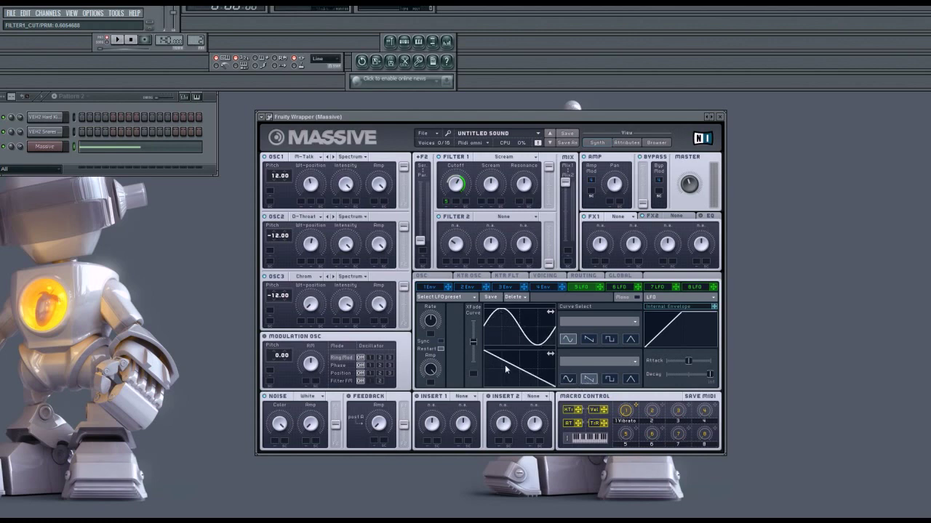
left_click(570, 381)
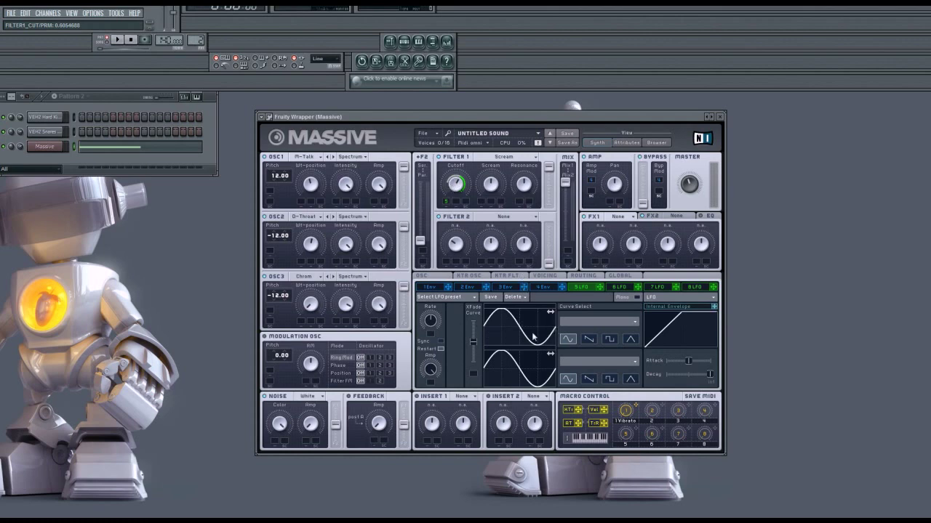
left_click(117, 39)
left_click(132, 41)
- Raise LFO 5's rate above the midpoint, auditioning different speeds during playback
left_click(432, 291)
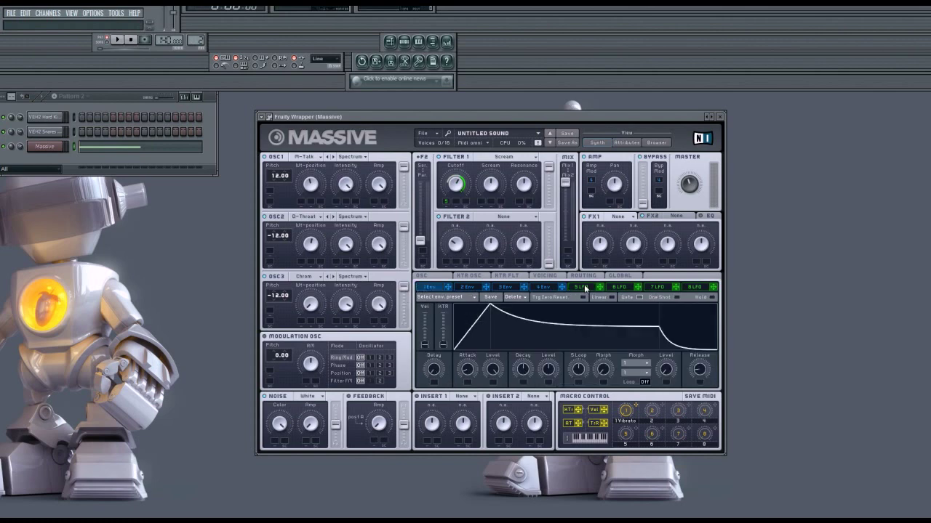
left_click(586, 291)
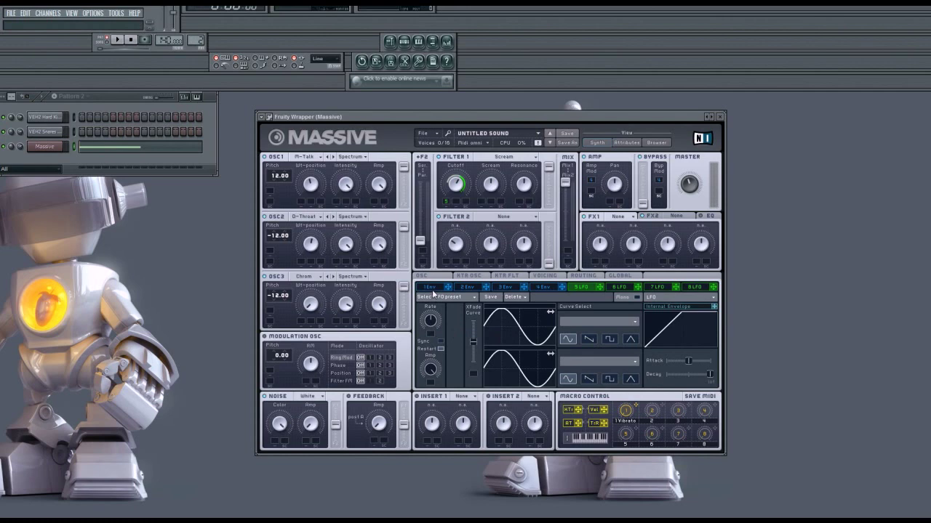
left_click(431, 325)
left_click_drag(431, 325, 430, 315)
left_click(117, 40)
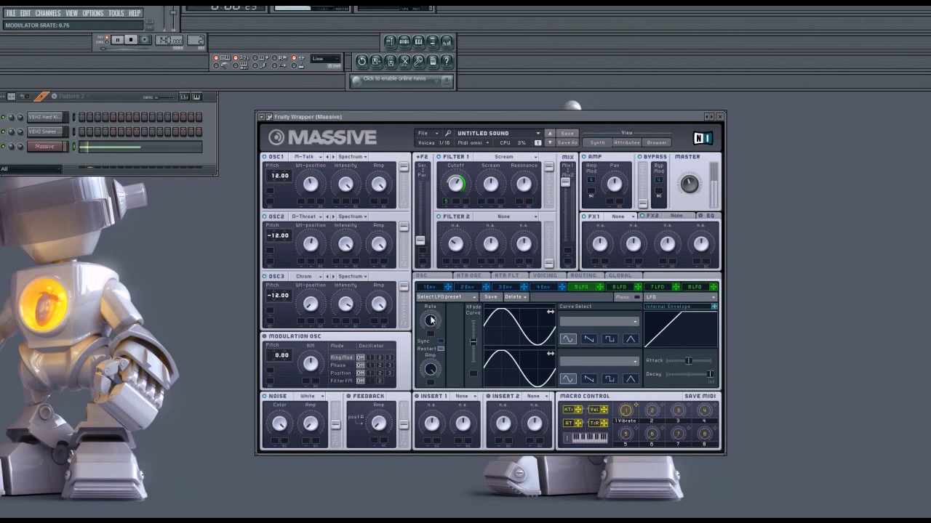
left_click_drag(430, 320, 431, 326)
left_click(131, 41)
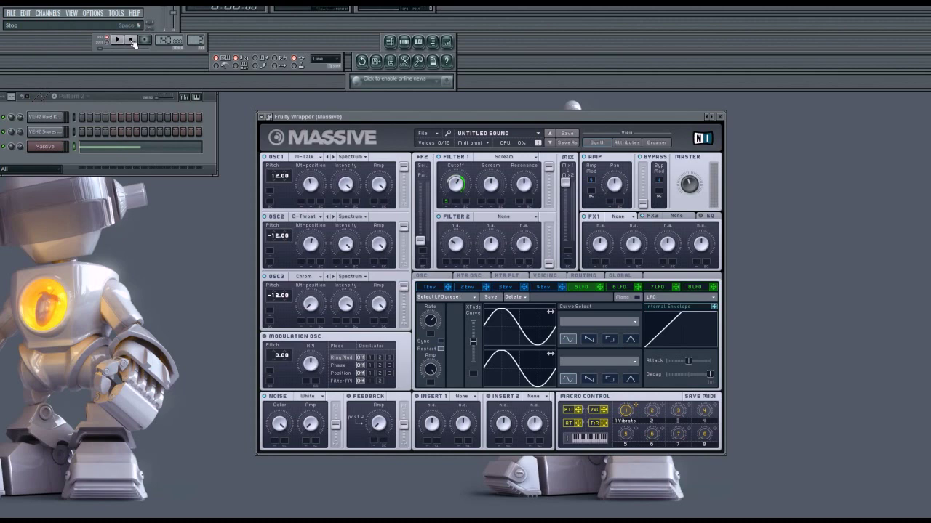
left_click(438, 288)
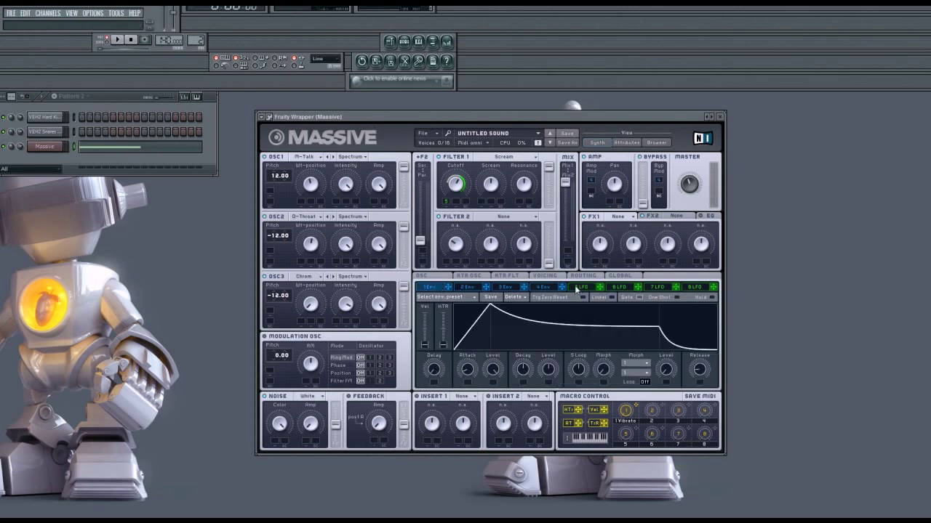
left_click(576, 289)
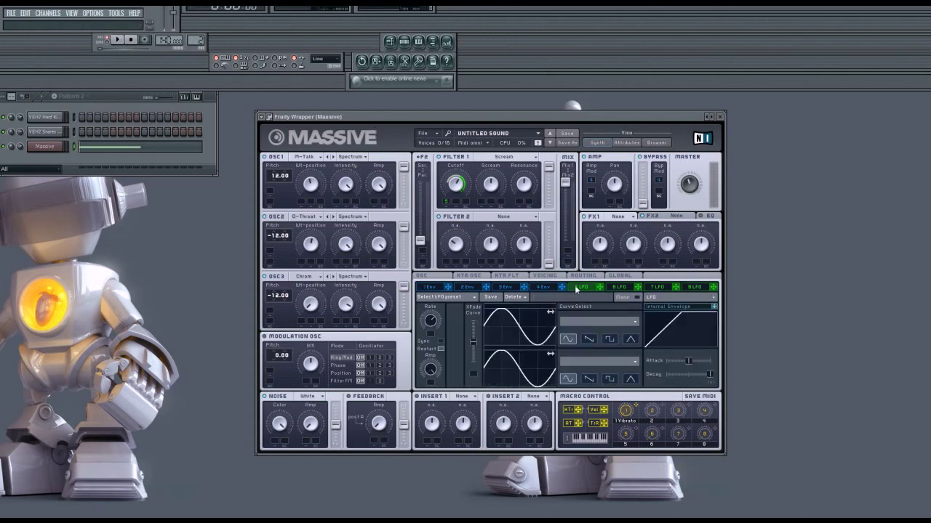
- Enable the modulation oscillator in Phase mode for oscillator 1, lower its phase amount to about 0.21 and play back the pattern
left_click(269, 340)
left_click(390, 366)
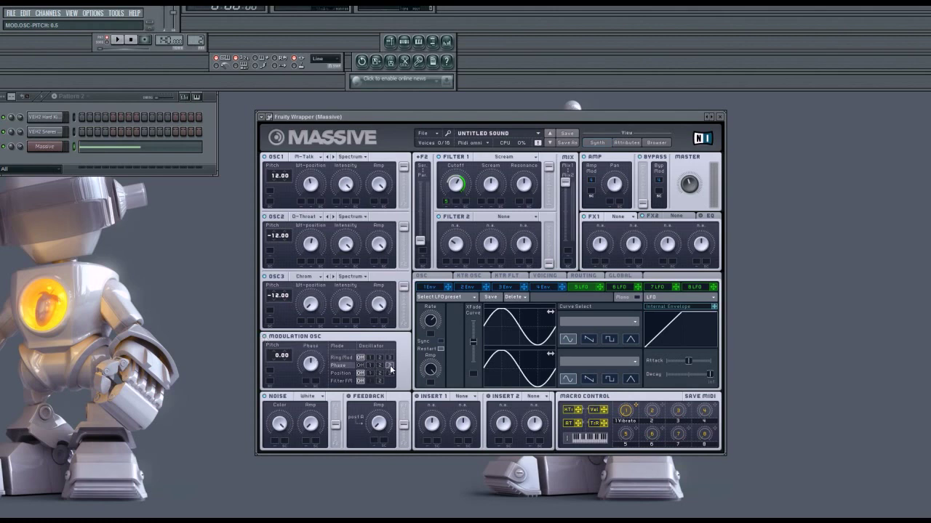
left_click(370, 366)
left_click_drag(318, 395, 319, 409)
left_click(123, 43)
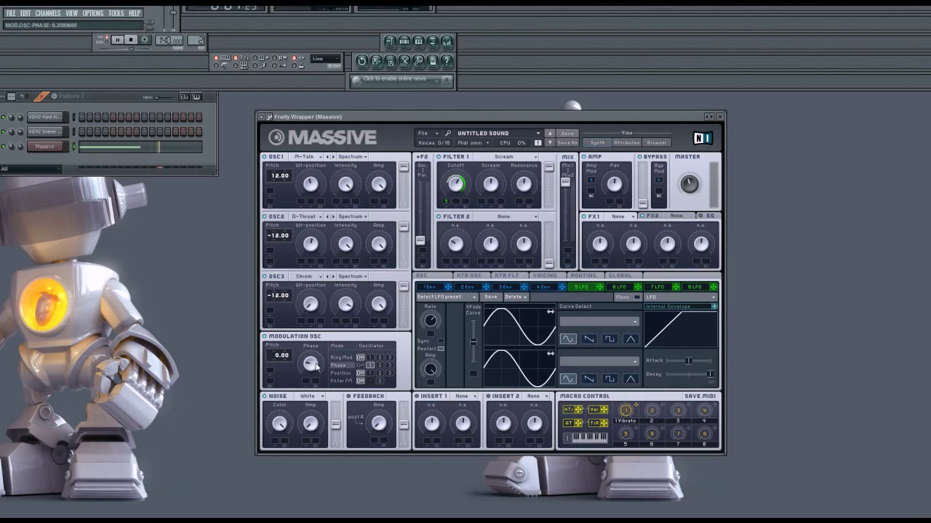
left_click(131, 41)
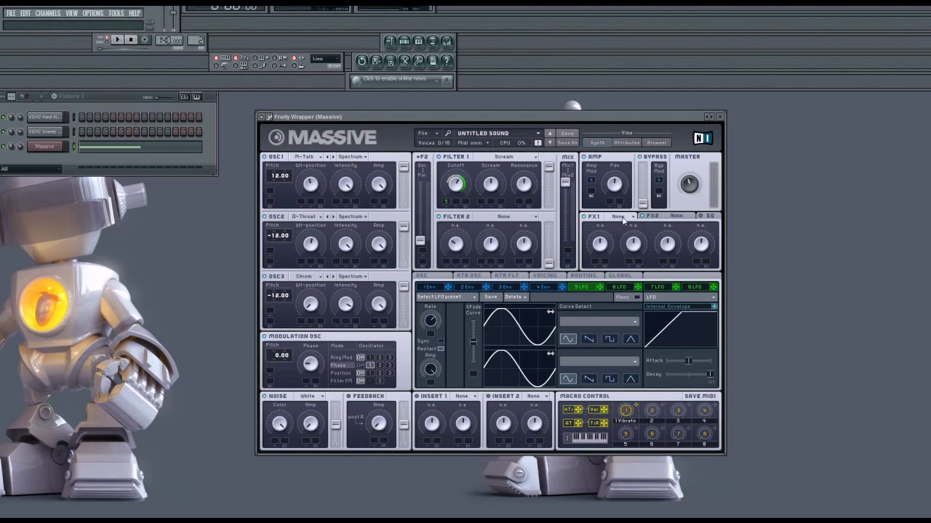
- Set FX1 to the Tele Tube effect and look through the effect choices for FX2, leaving it at None
left_click(621, 217)
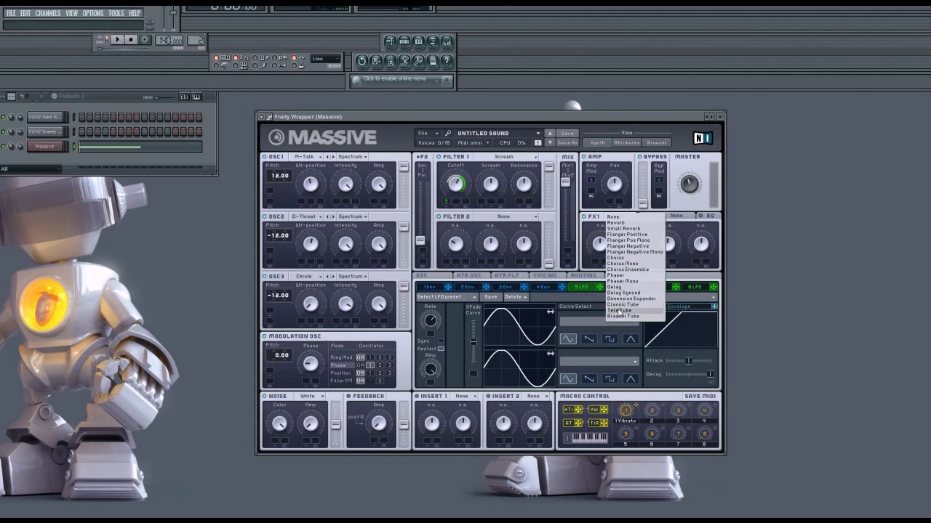
left_click(619, 311)
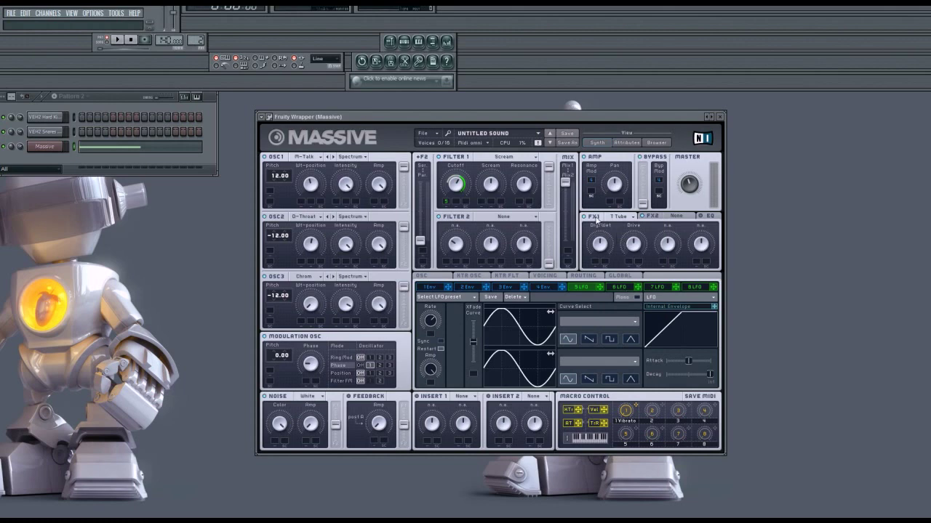
left_click(680, 217)
left_click(680, 217)
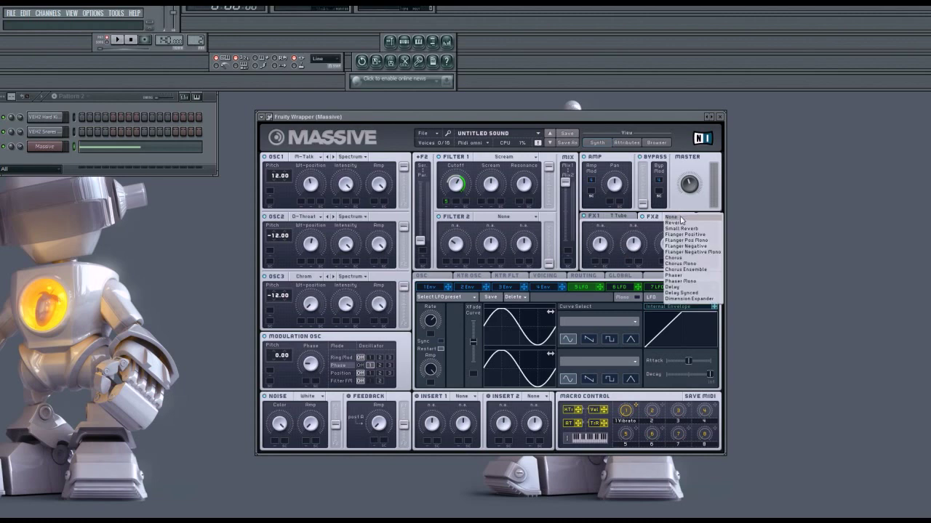
left_click(680, 218)
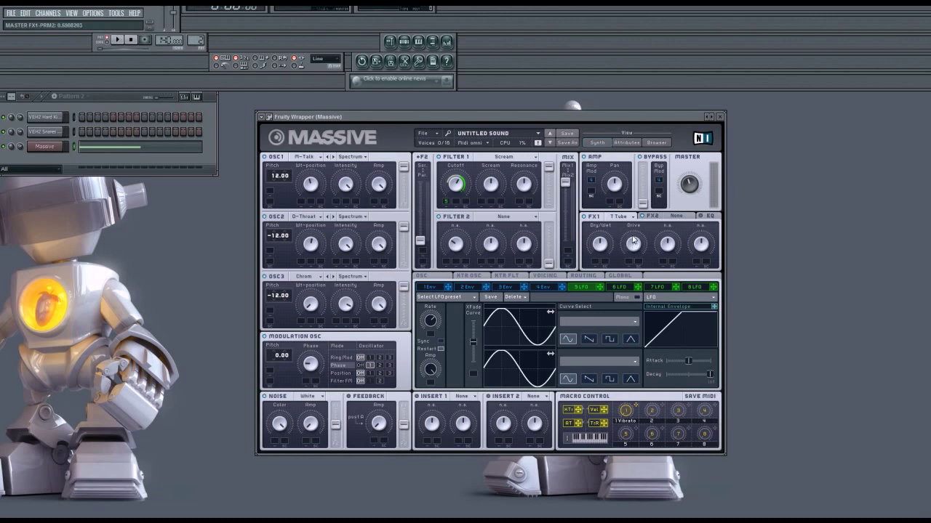
- Lower the Tele Tube's dry/wet mix, raise its drive above the midpoint and play back the sound
left_click_drag(601, 245, 600, 269)
mouse_move(594, 252)
left_mouse_down()
mouse_move(609, 320)
mouse_move(617, 285)
mouse_move(609, 244)
left_mouse_up()
left_click_drag(600, 247, 617, 304)
left_click_drag(643, 250, 598, 250)
left_click(119, 40)
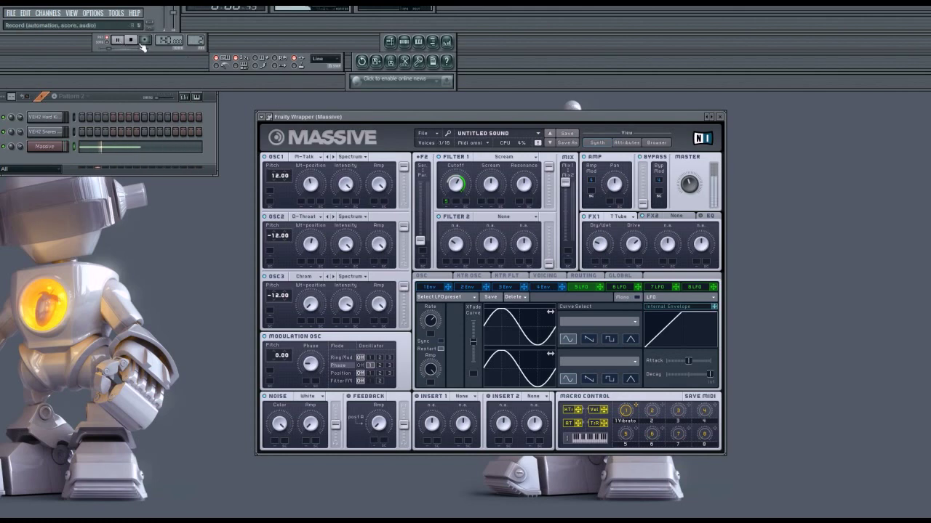
left_click(131, 40)
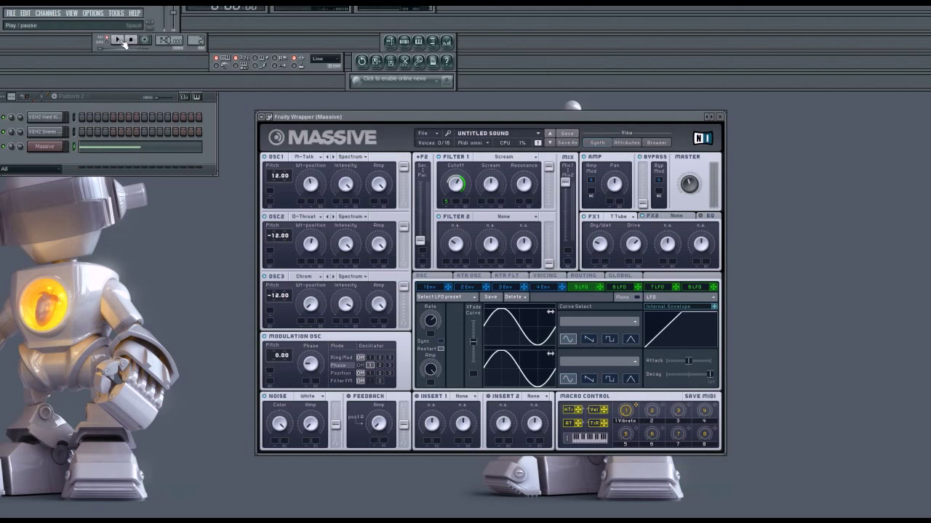
- Fine-tune the Tele Tube during playback, lowering its dry/wet mix to about 0.11, and audition the result
left_click(123, 42)
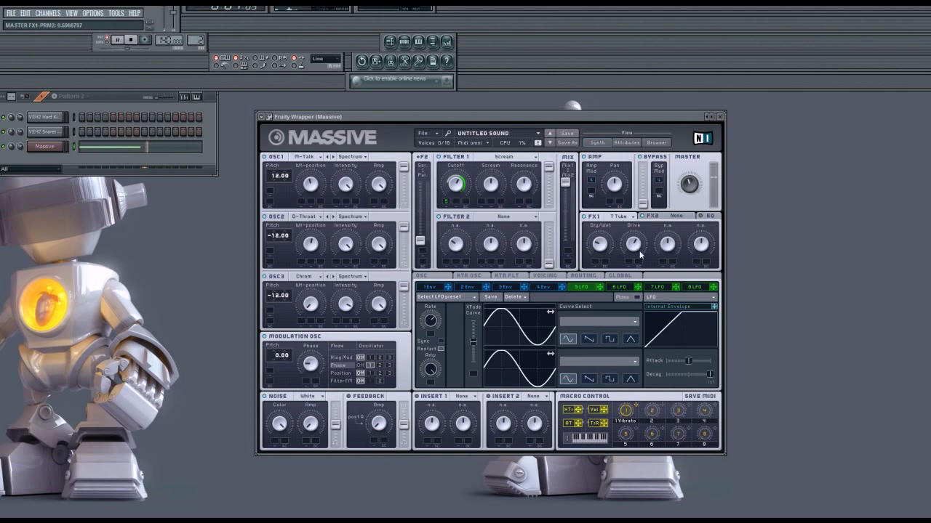
mouse_move(600, 243)
left_mouse_down()
mouse_move(602, 260)
mouse_move(599, 245)
left_mouse_up()
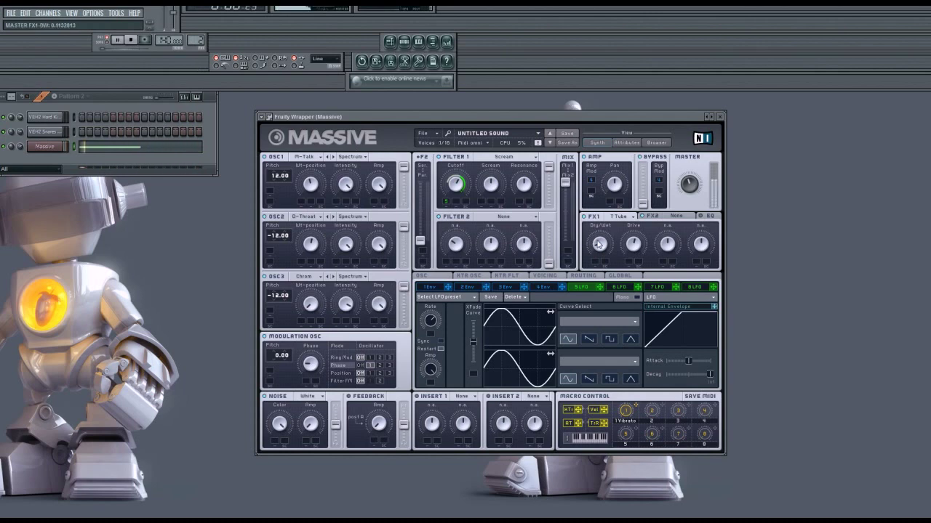
left_click(131, 40)
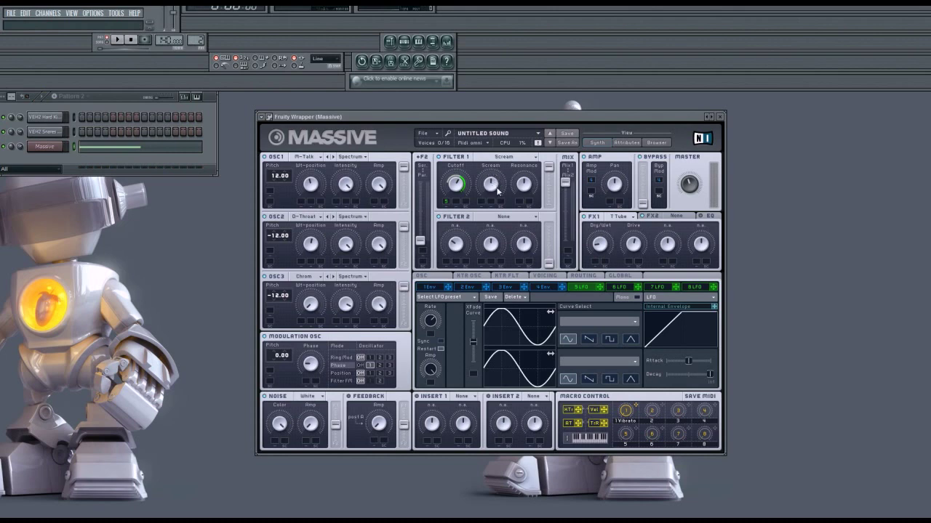
left_click(118, 41)
left_click(131, 40)
- Set FX2 to Dimension Expander with its size at minimum and its dry/wet mix at about 0.20
left_click(680, 219)
left_click(678, 217)
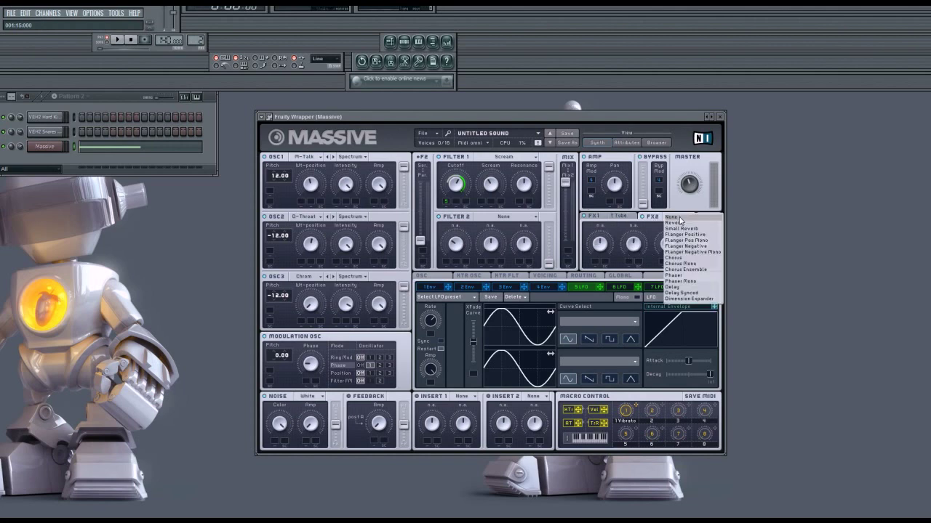
left_click(697, 304)
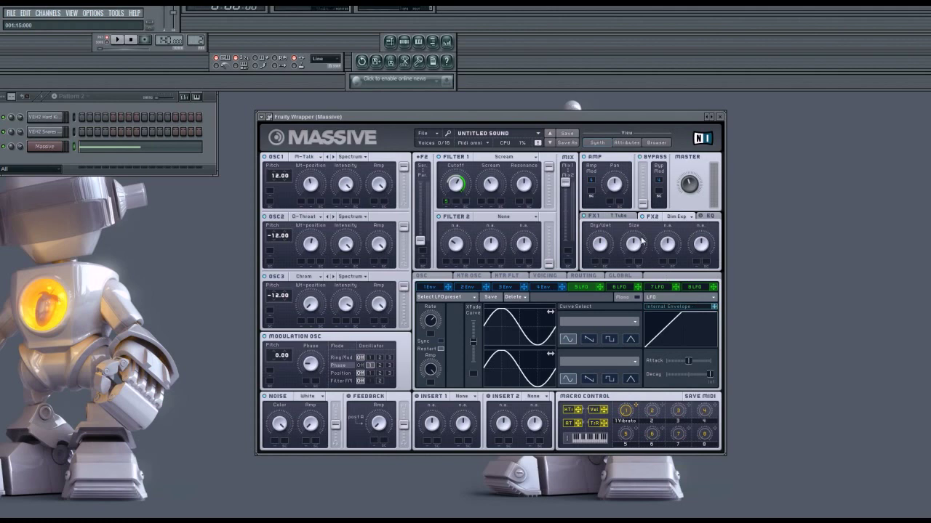
left_click(636, 245)
left_click_drag(636, 287, 637, 451)
left_click_drag(600, 247, 603, 277)
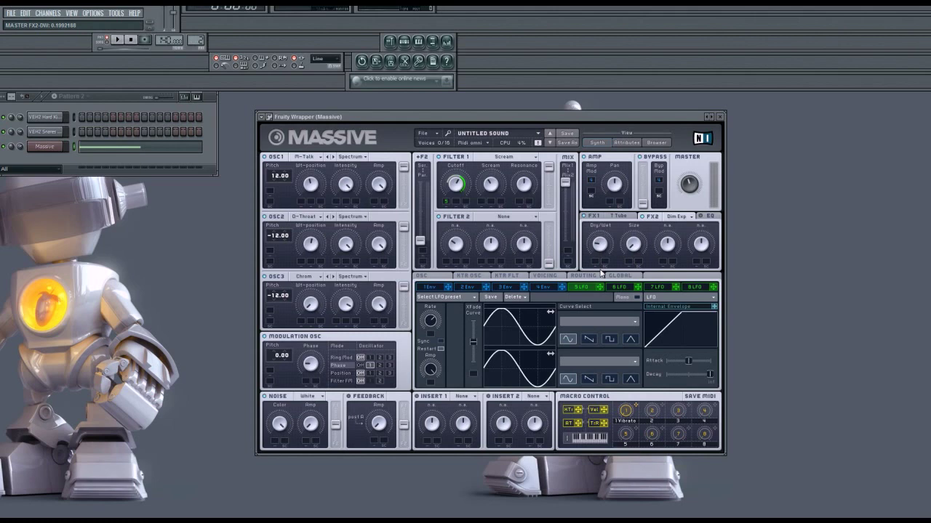
- Lower the Dimension Expander's dry/wet mix further and set its size to about 0.07 while listening to playback
left_click(117, 40)
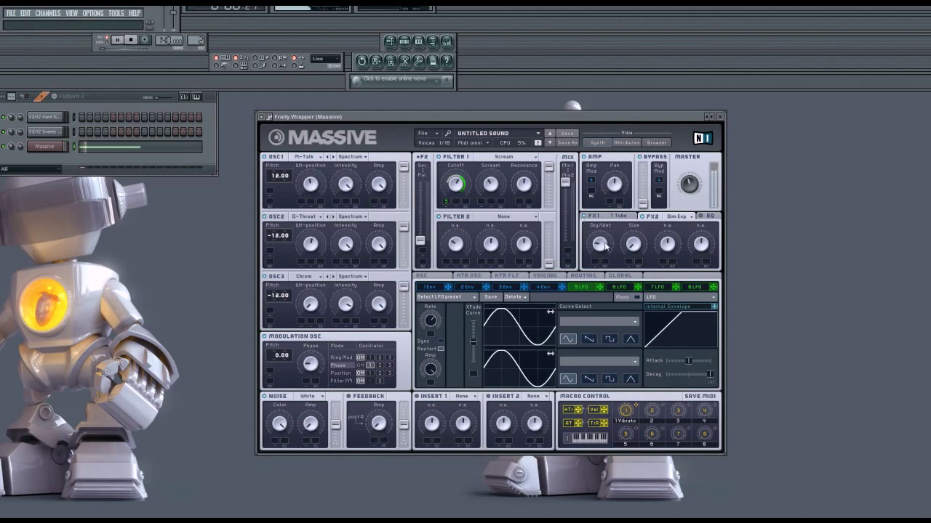
left_click_drag(605, 245, 604, 256)
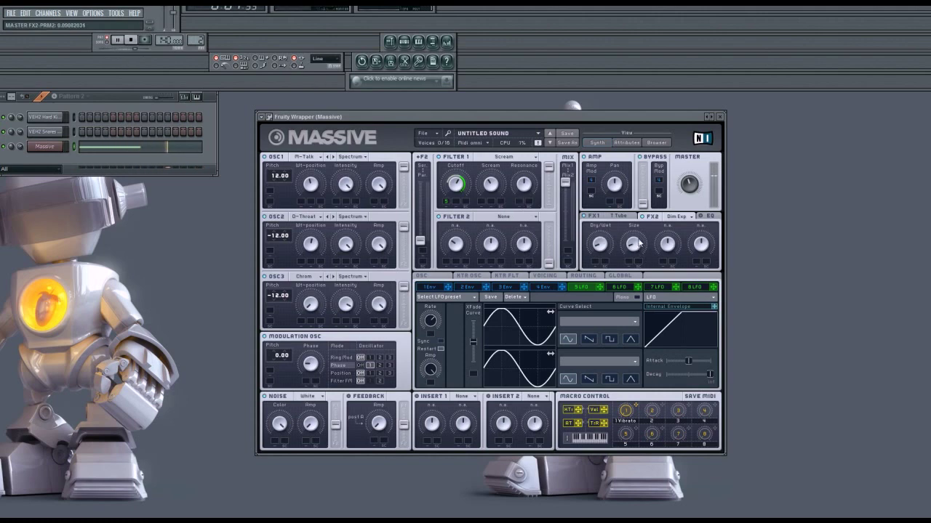
left_click_drag(636, 205, 634, 231)
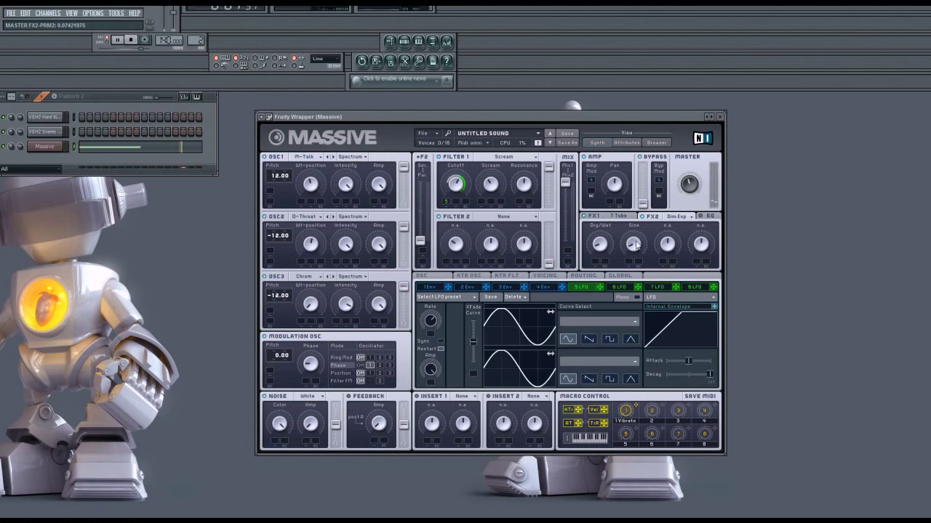
left_click(134, 41)
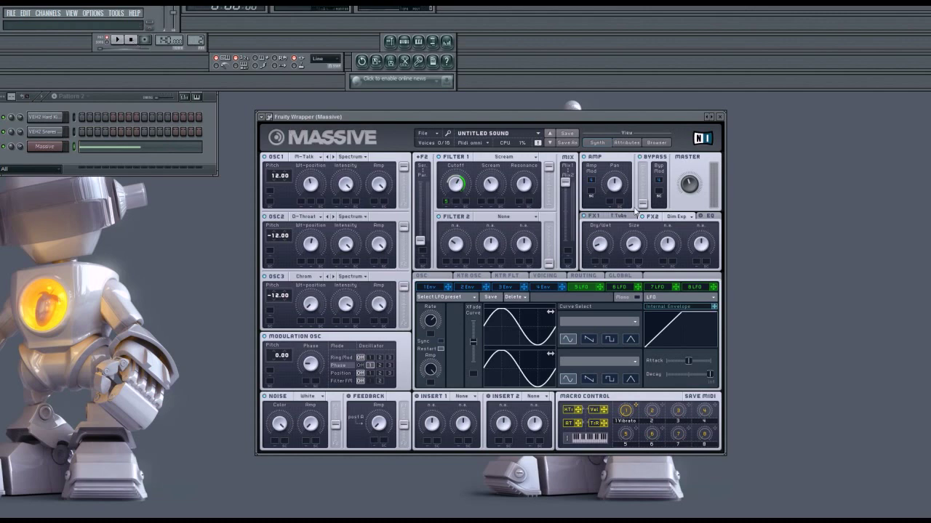
- Set Insert 1 to Sine Shaper, lower its dry/wet mix and raise its drive to about 0.62 during playback
left_click(707, 217)
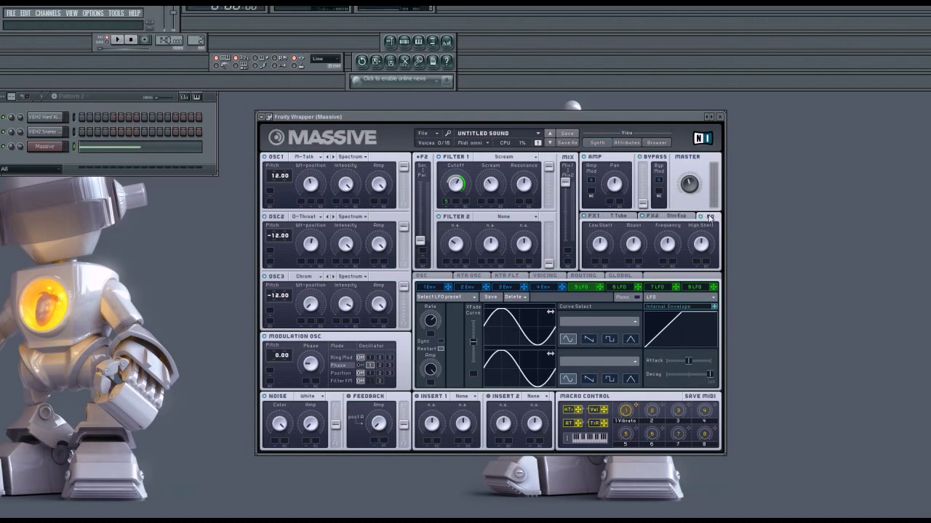
left_click(618, 218)
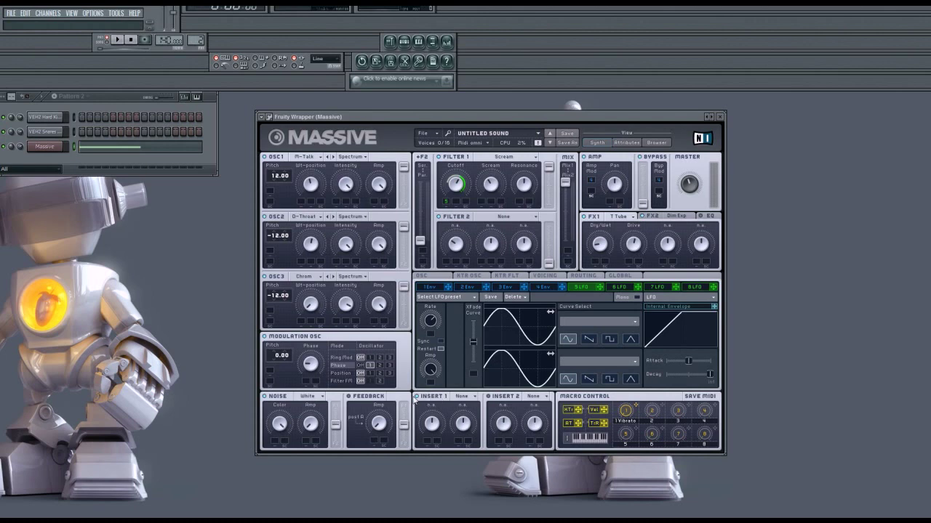
left_click(456, 397)
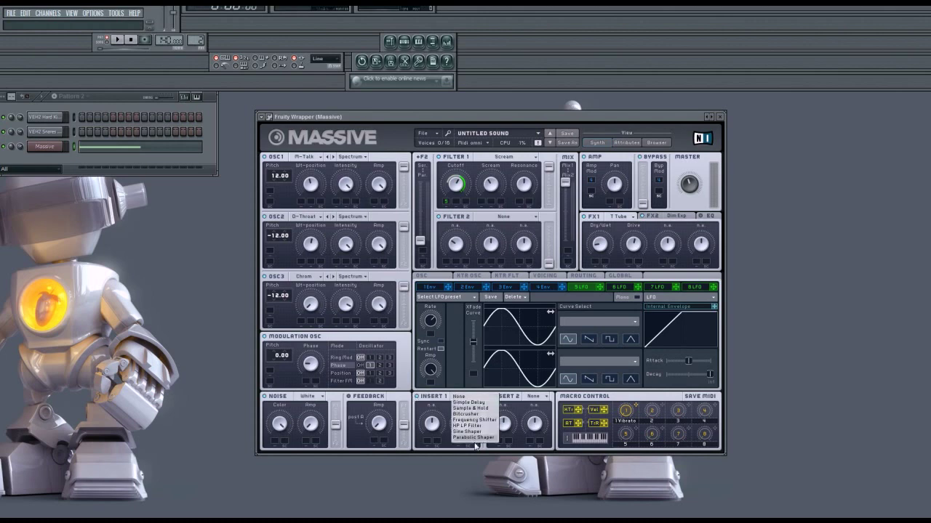
left_click(467, 432)
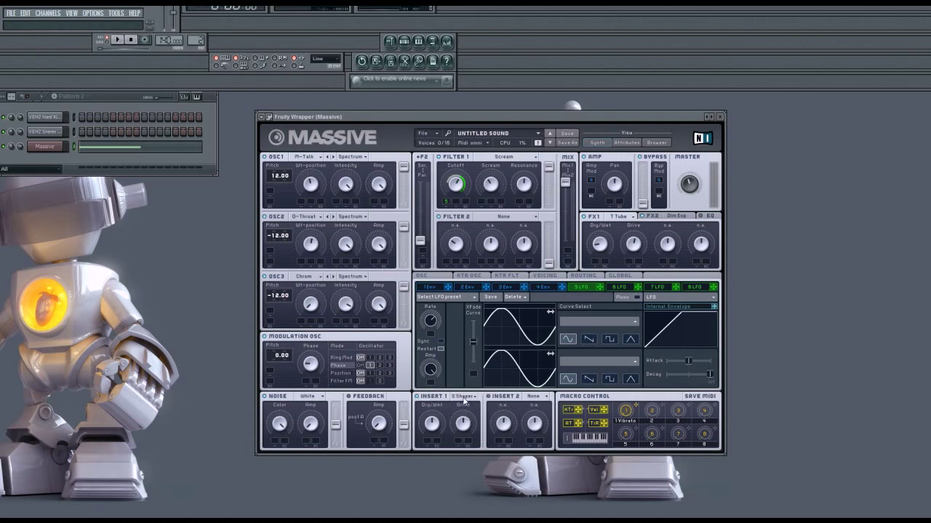
left_click(119, 41)
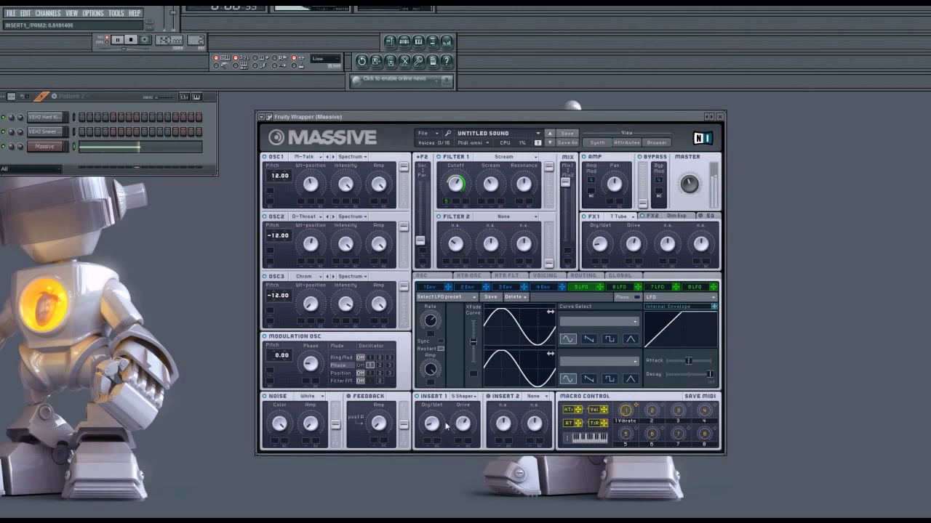
left_click(131, 40)
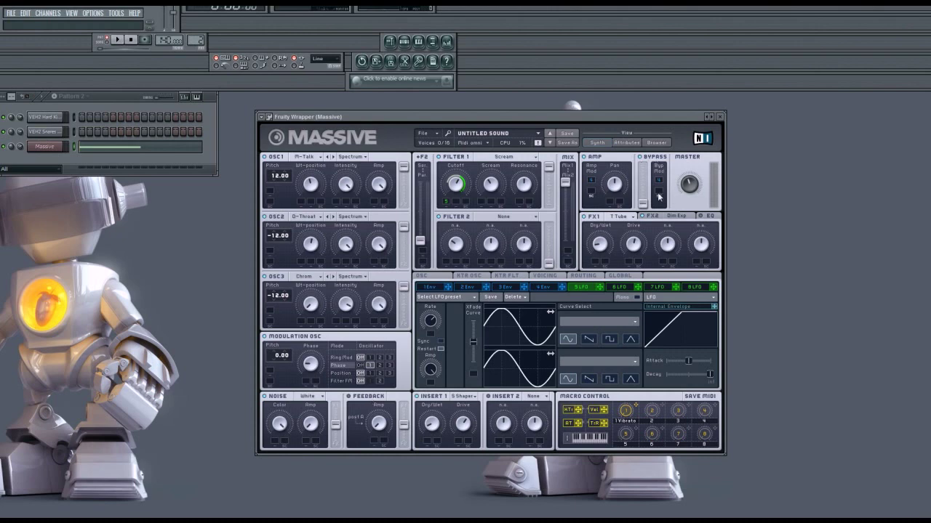
- Look through Massive's routing, global, keytracking and oscillator settings, ending on the voicing page
left_click(558, 277)
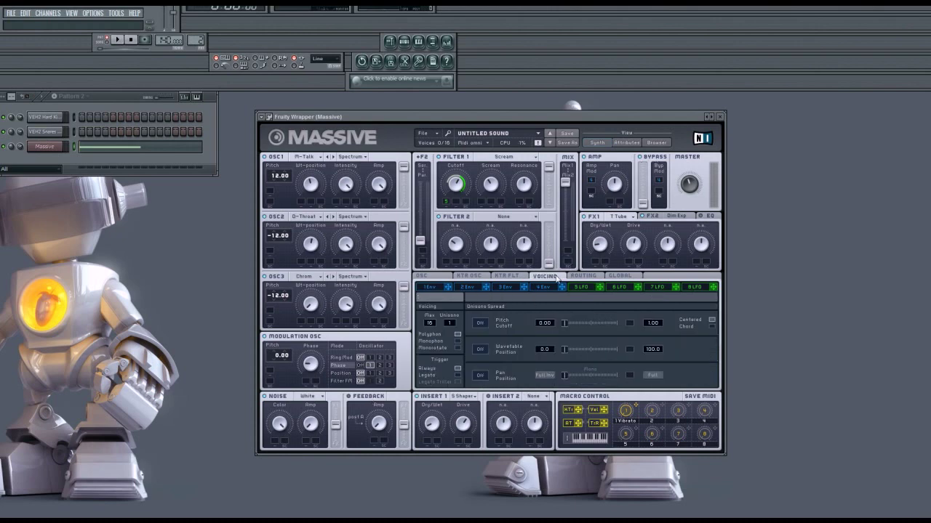
left_click(576, 279)
left_click(608, 277)
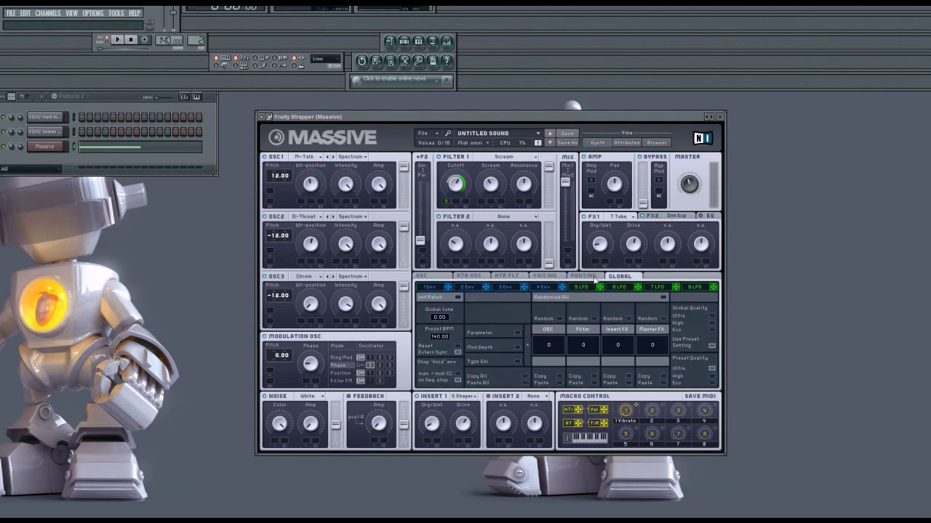
left_click(545, 277)
left_click(506, 277)
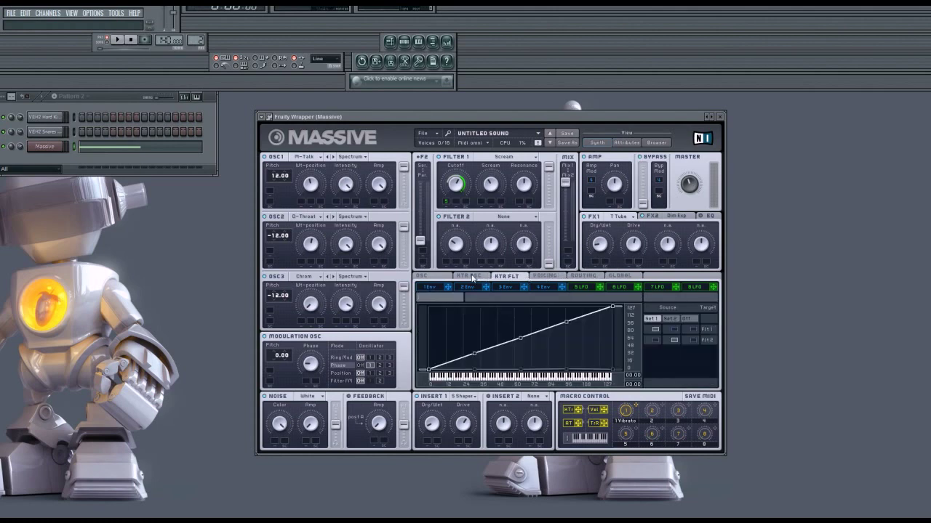
left_click(468, 277)
left_click(432, 277)
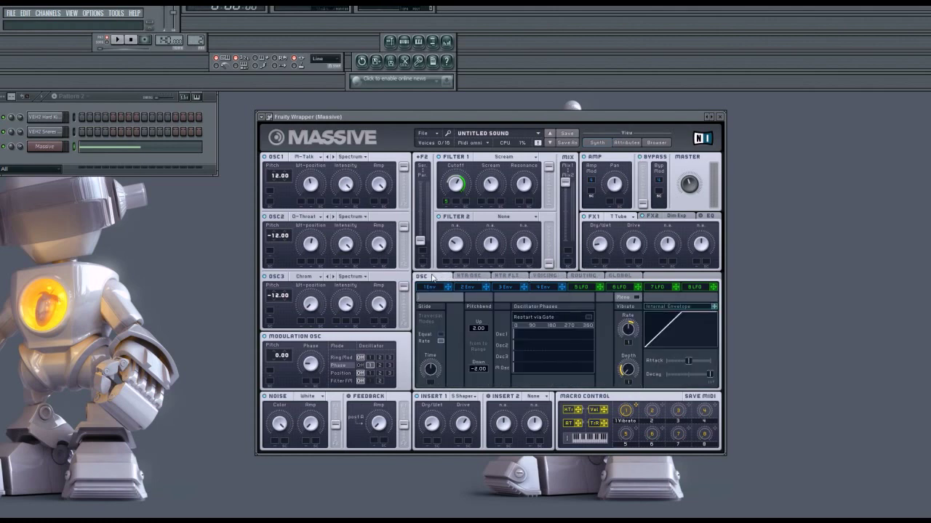
left_click(547, 277)
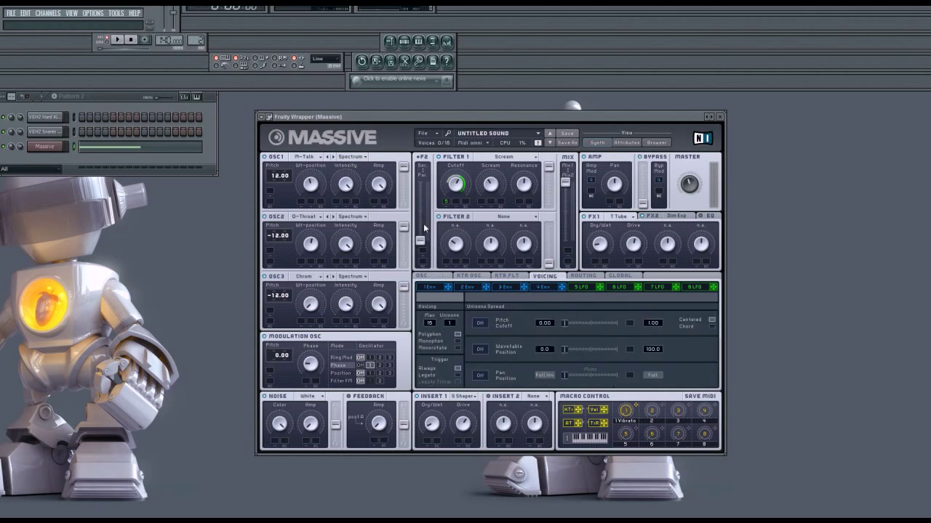
- Extend the Massive melody in the piano roll with half-bar B4, G4 and F4 notes following the A4, and play it back
right_click(64, 146)
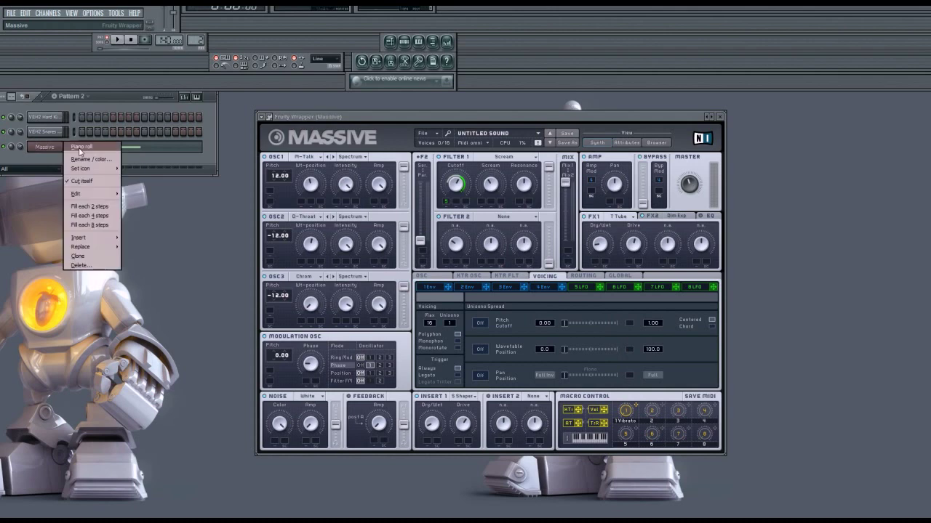
left_click(82, 148)
left_click(120, 298)
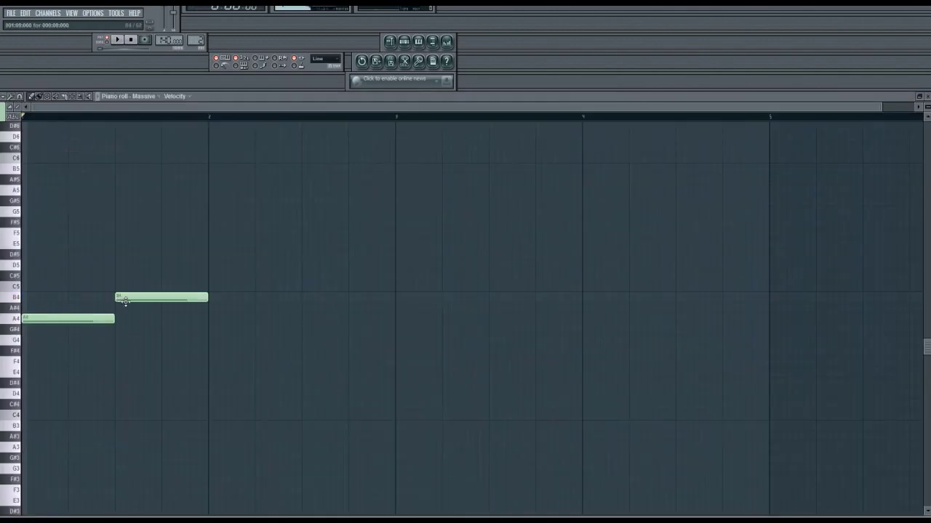
left_click(221, 340)
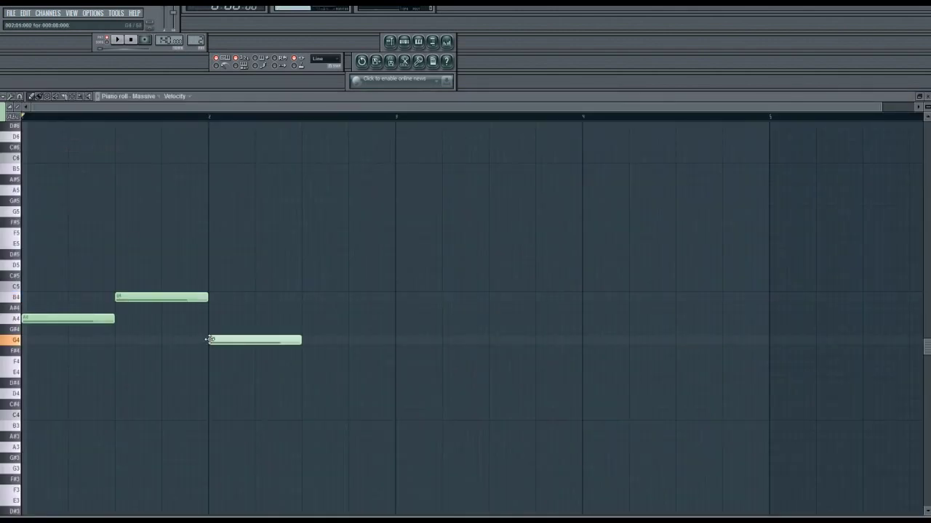
left_click(300, 362)
left_click(117, 39)
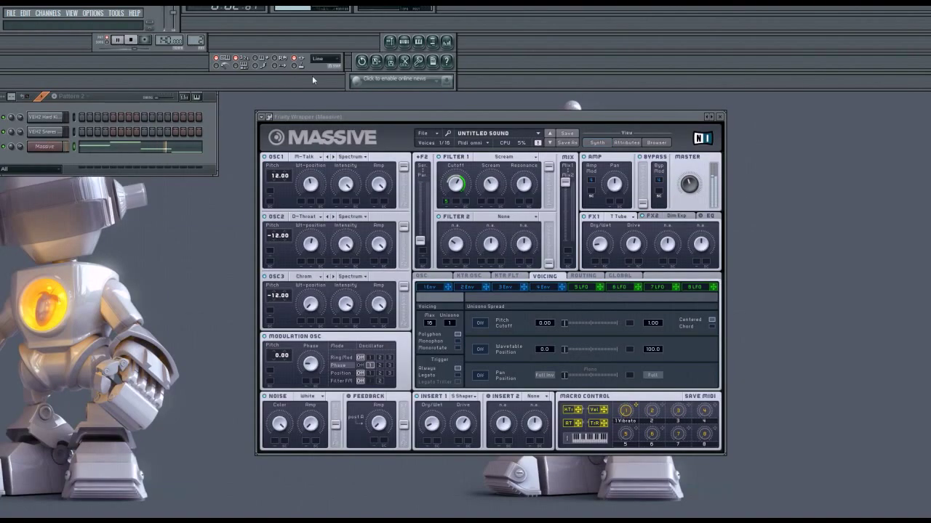
left_click(130, 39)
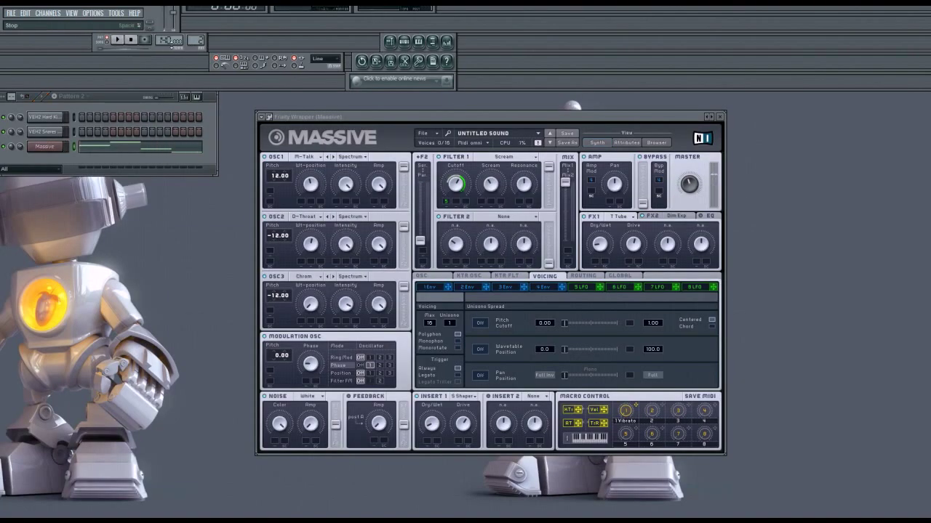
- Arrange Pattern 1 on Track 1 and two consecutive copies of Pattern 2 on Track 2 at the start of the playlist
left_click(393, 41)
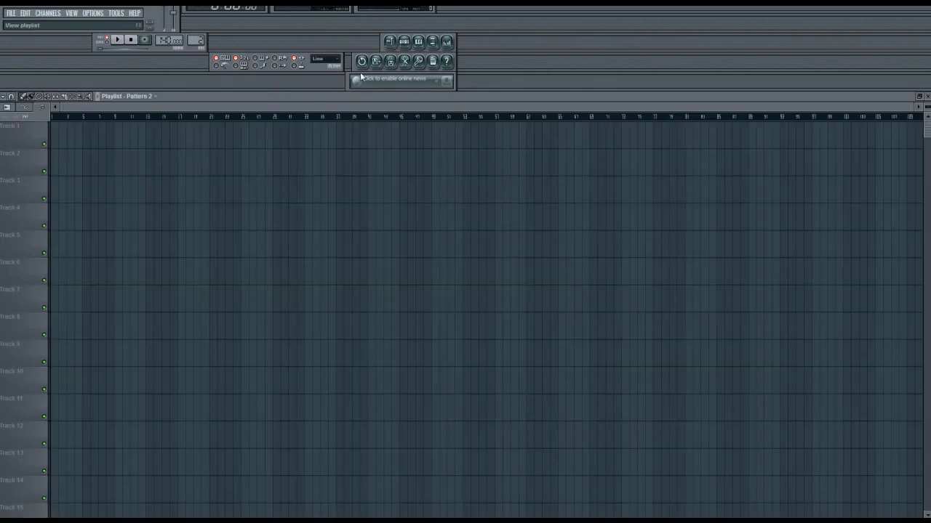
left_click(52, 161)
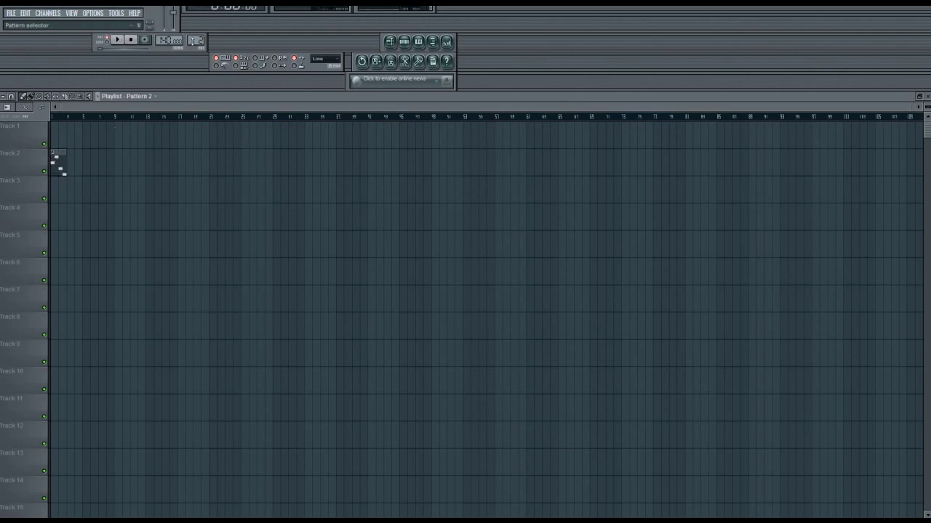
left_click(51, 135)
left_click_drag(56, 158, 73, 164)
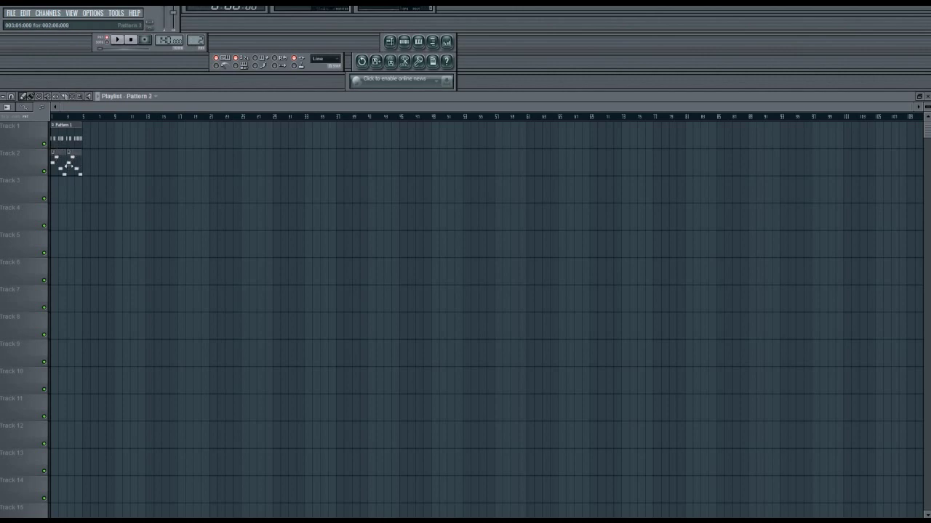
- Switch to song mode and play the arrangement, close the playlist, stop playback and show Massive's LFO 5 settings
left_click(106, 42)
left_click(117, 41)
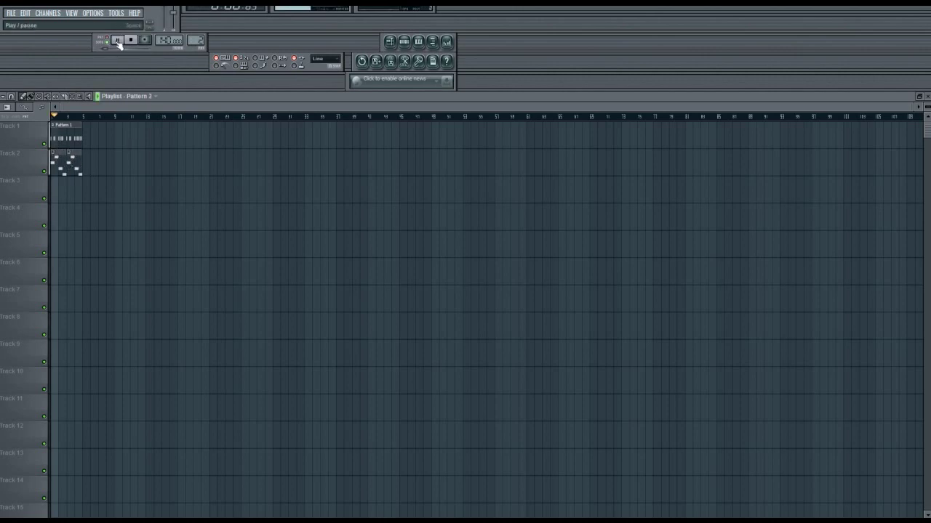
left_click(926, 96)
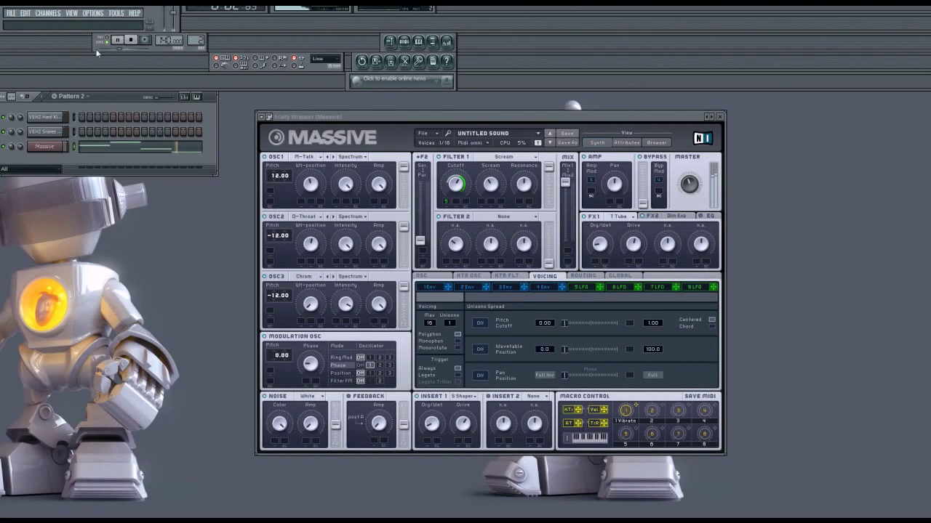
left_click(132, 41)
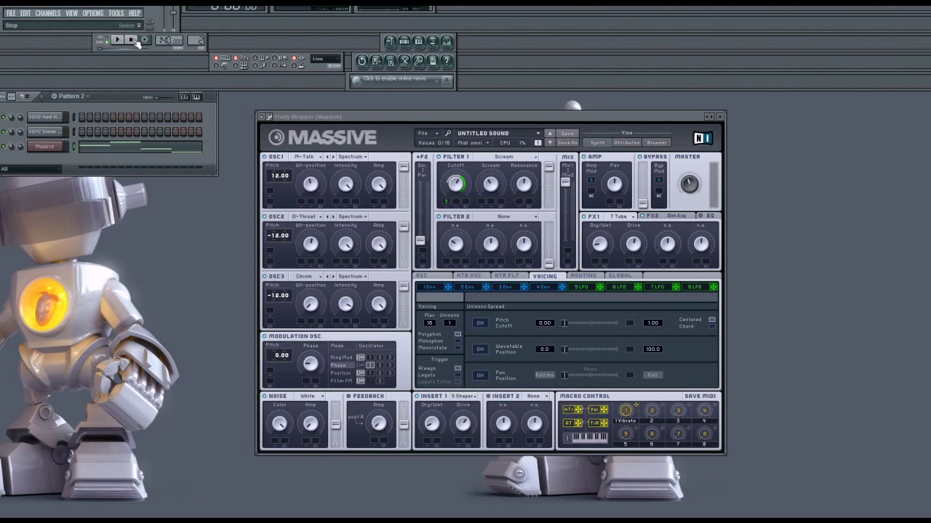
left_click(595, 288)
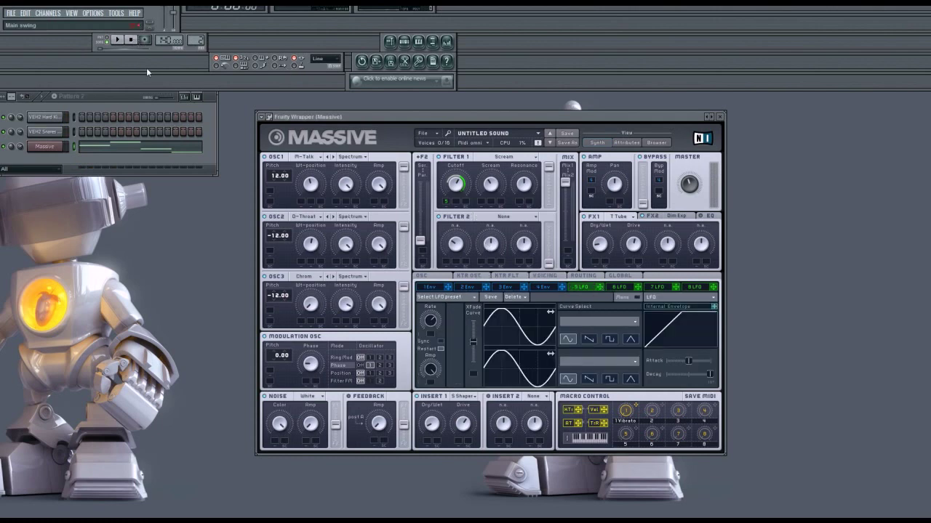
- Audition the Boyinaband.com Dubstep kicks while Pattern 1 plays and add Kick1 001 (278) as a channel below the VEH2 Hard Kicks
left_click(432, 41)
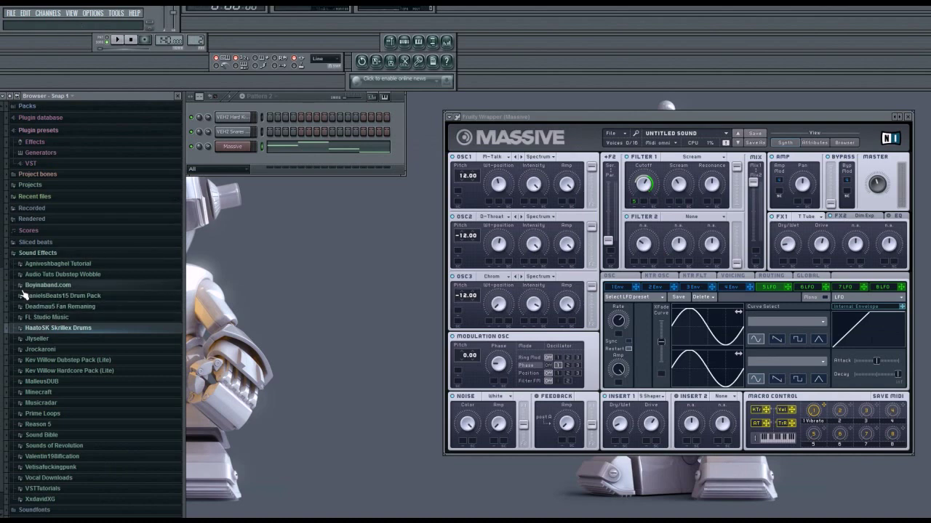
left_click(10, 286)
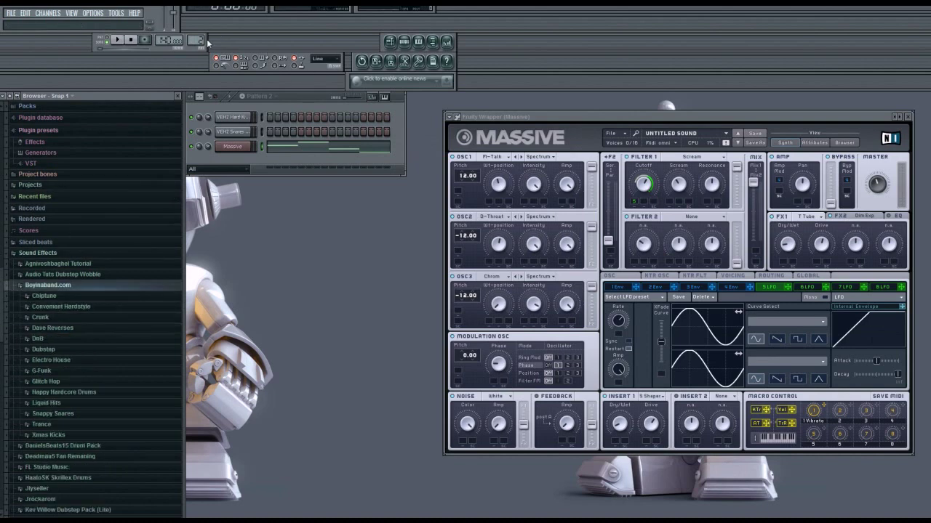
left_click(117, 40)
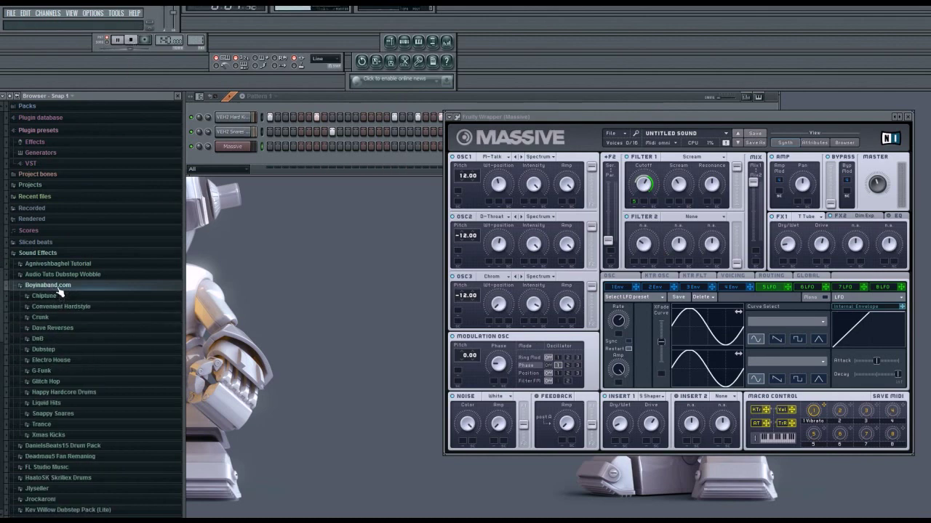
left_click(62, 349)
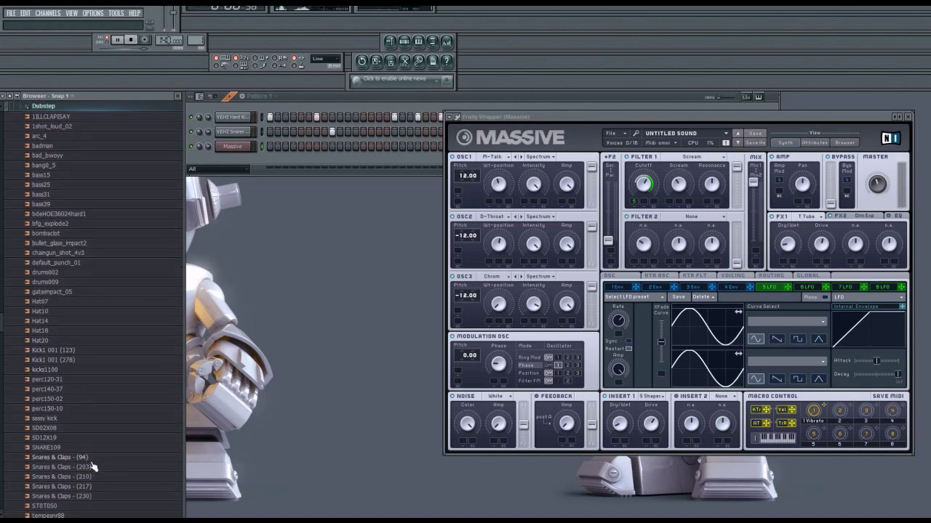
left_click(66, 351)
left_click(67, 361)
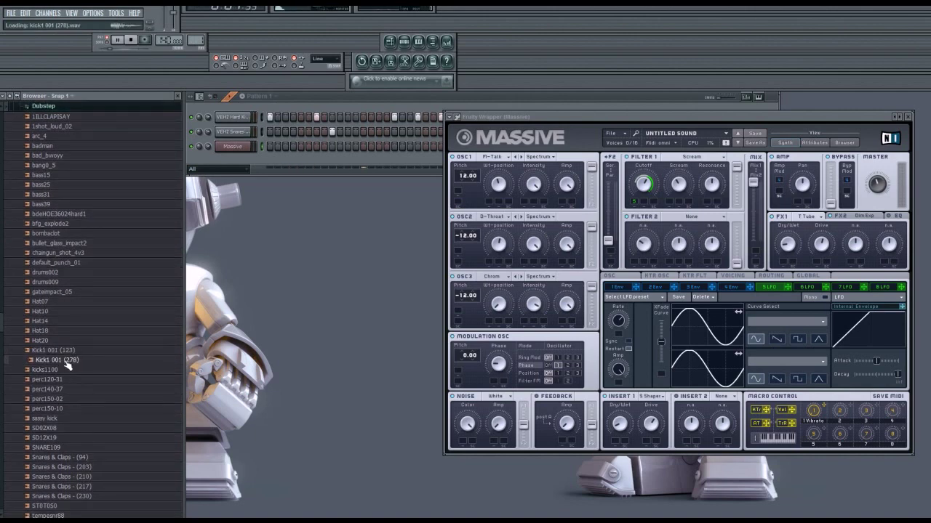
left_click_drag(68, 366, 240, 142)
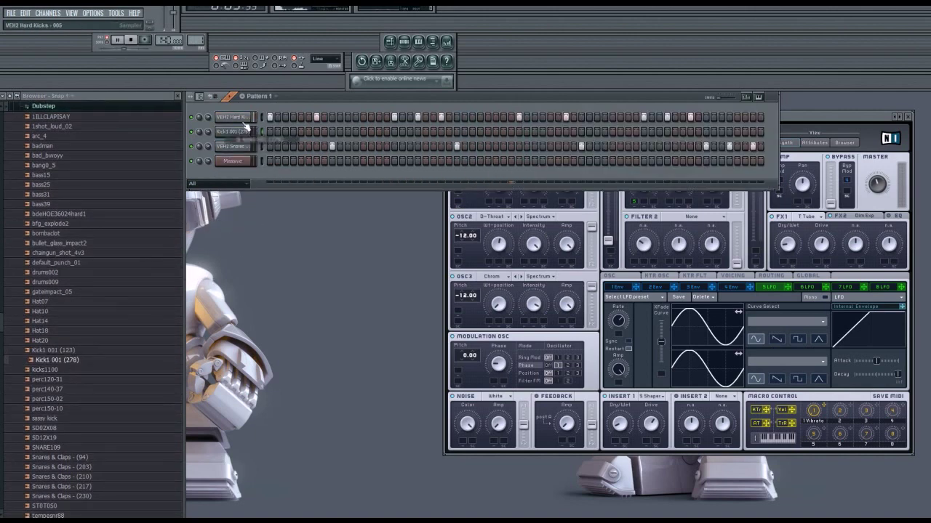
- Copy the VEH2 Hard Kicks step sequence onto the Kick1 001 (278) channel to layer the kicks
right_click(240, 131)
left_click(233, 131)
right_click(232, 132)
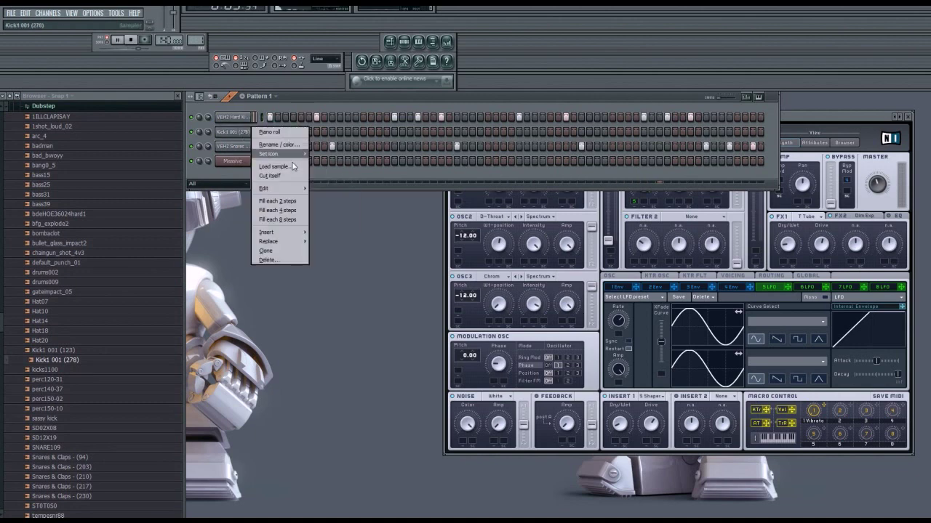
mouse_move(293, 191)
left_click(325, 208)
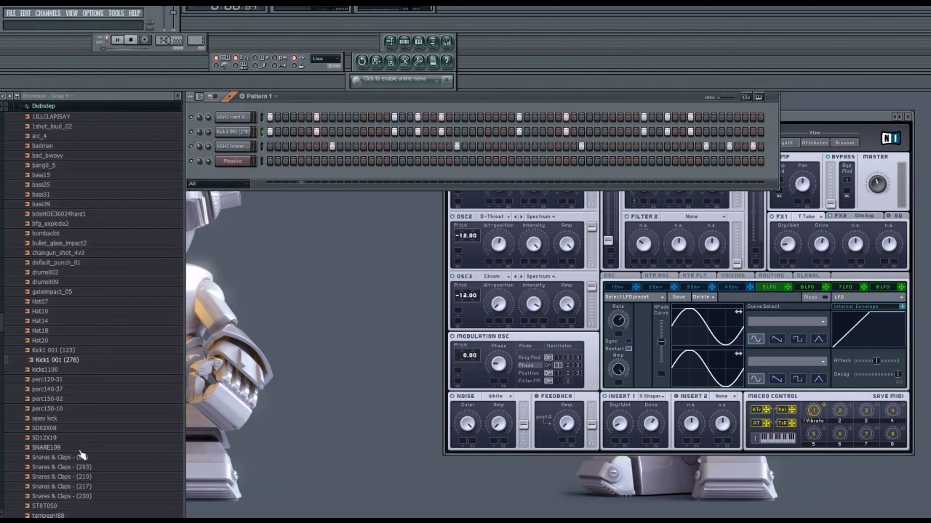
- Add the Snares & Claps - (94) sample as a channel below VEH2 Snares and copy the VEH2 Snares steps onto it
left_click(79, 463)
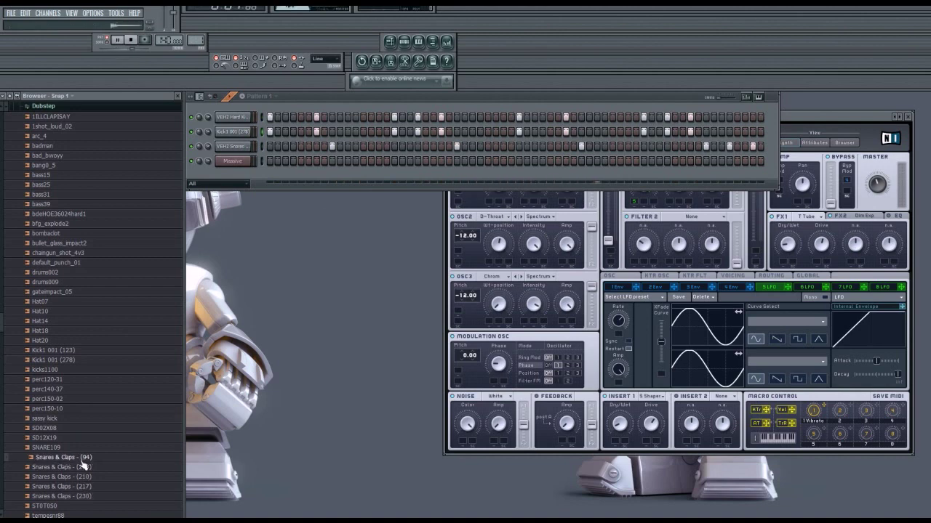
left_click_drag(82, 463, 245, 160)
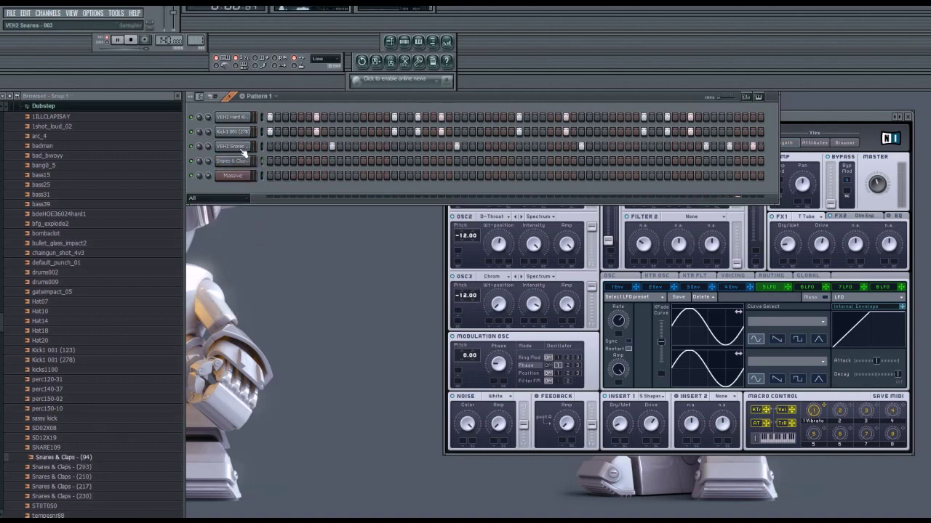
right_click(251, 143)
left_click(270, 177)
right_click(251, 154)
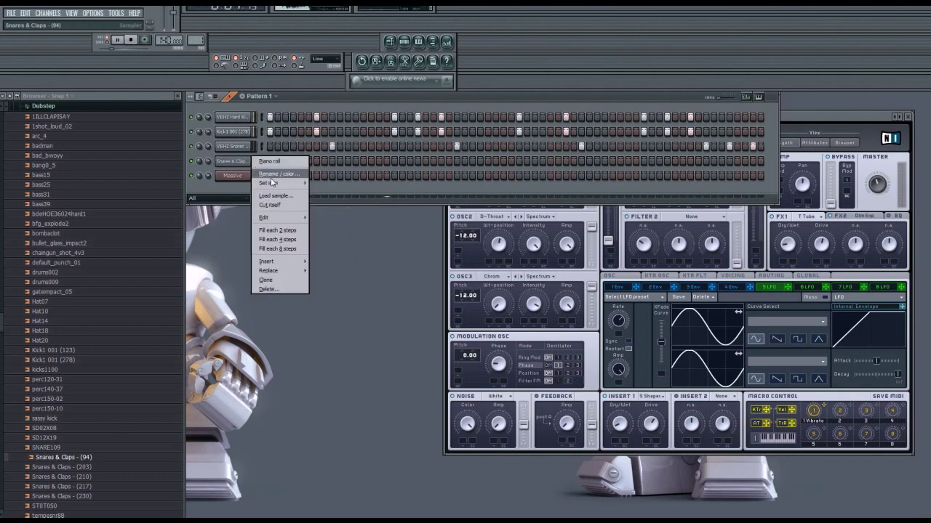
mouse_move(295, 218)
left_click(327, 226)
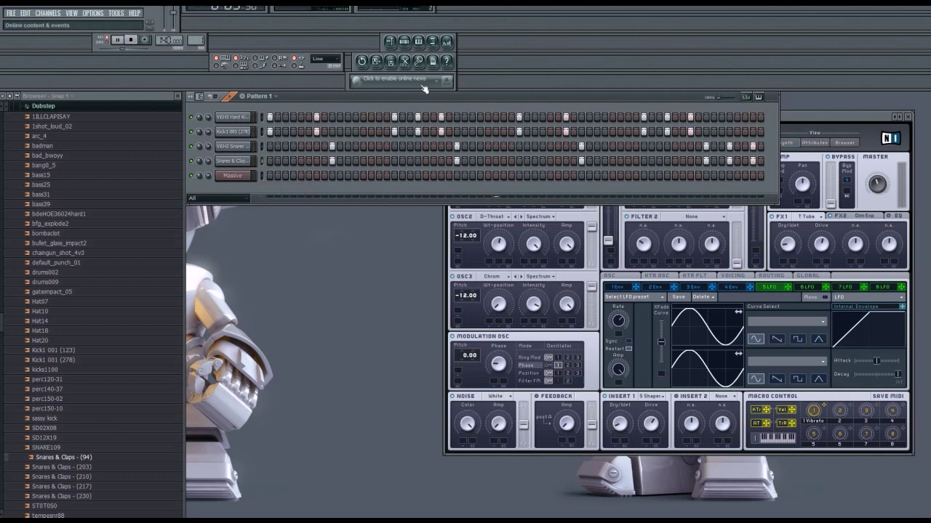
- Close the sample browser, move the Massive window clear of the channel list and stop playback
left_click(434, 42)
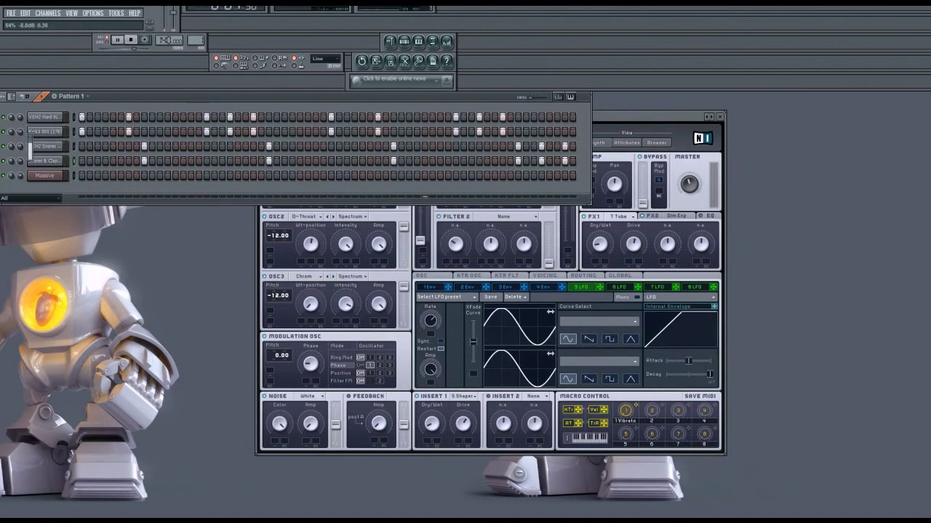
left_click_drag(640, 114, 683, 122)
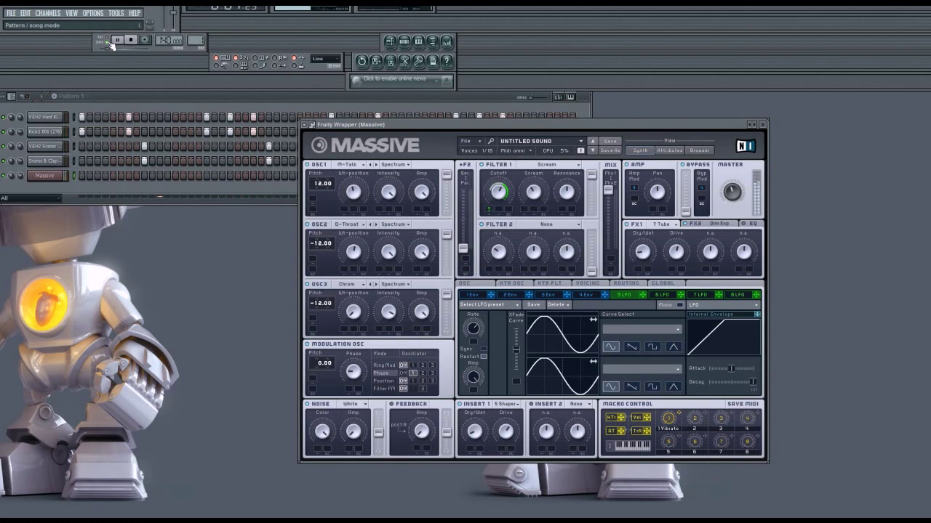
left_click(131, 42)
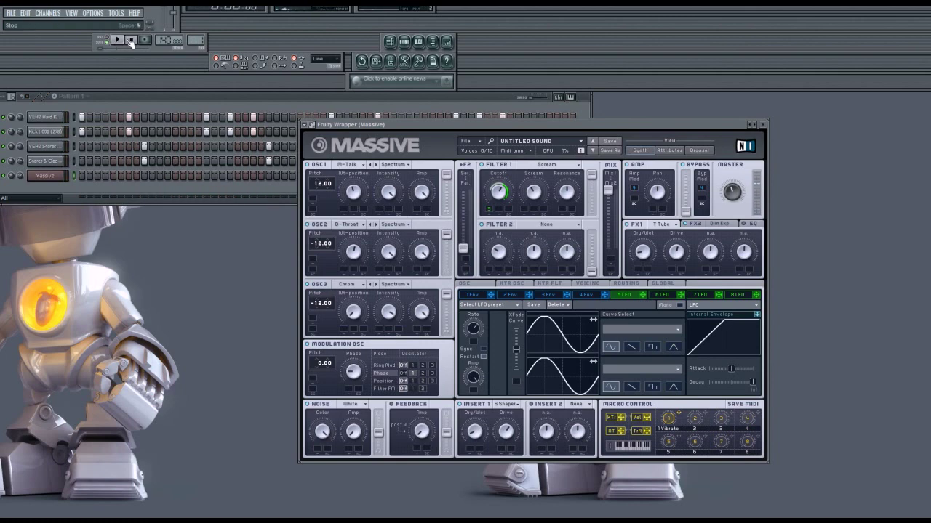
- Switch to Pattern 2, play the Massive melody on its own and stop it
scroll(196, 42, "down", 1)
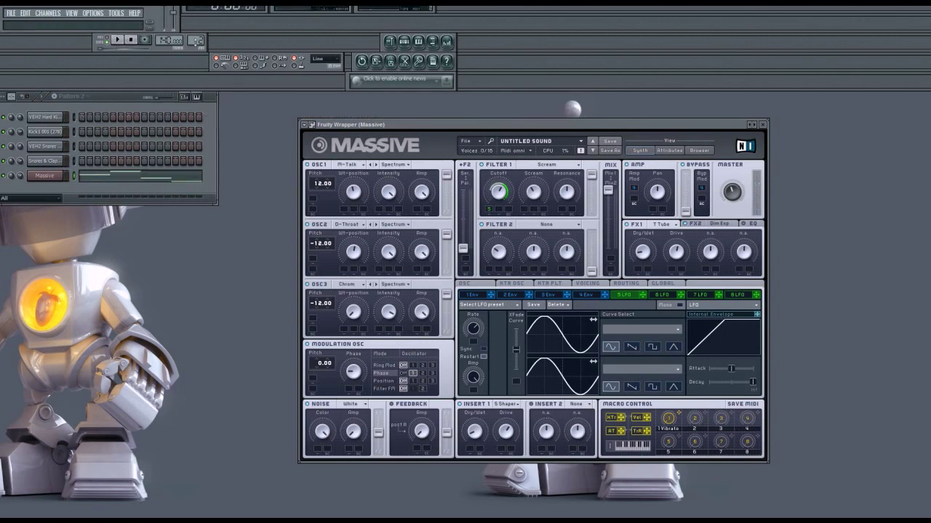
left_click(114, 40)
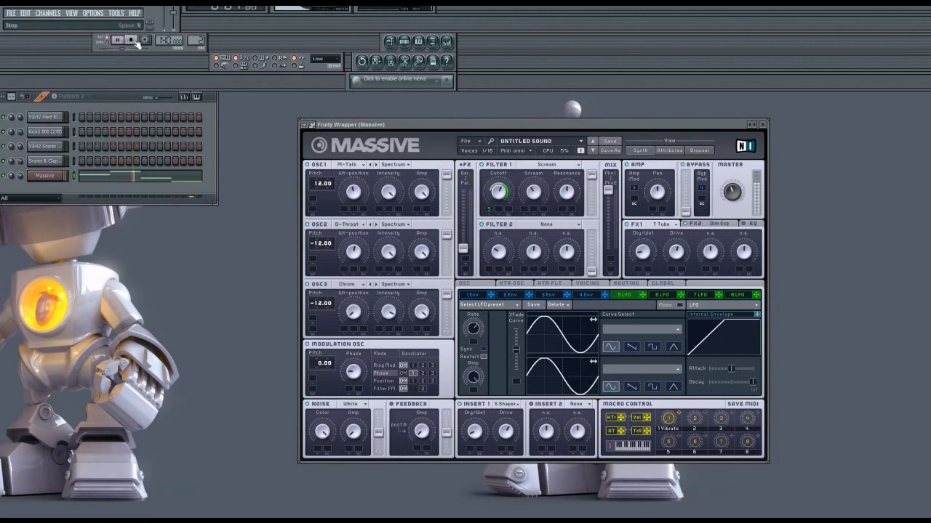
left_click(132, 42)
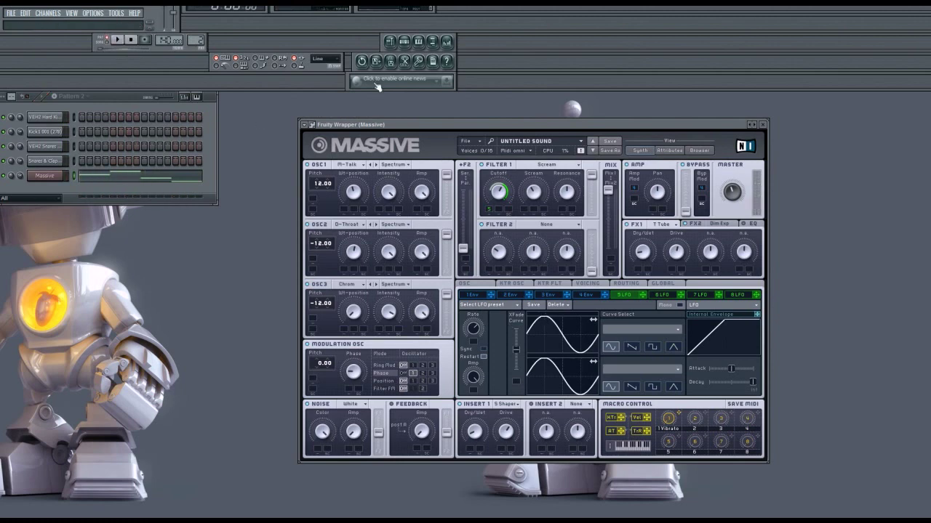
- Delete the clip on Track 1 in the playlist and close the playlist
left_click(390, 41)
right_click(69, 139)
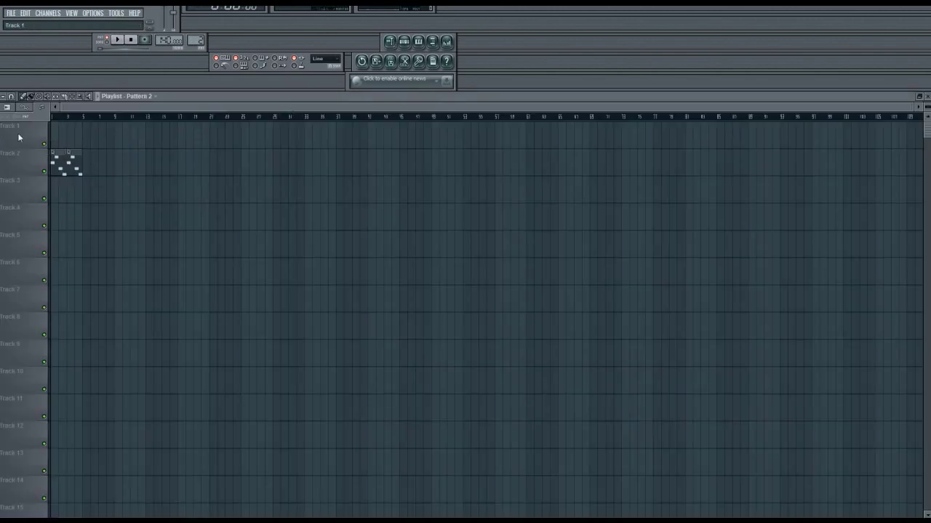
key("F5")
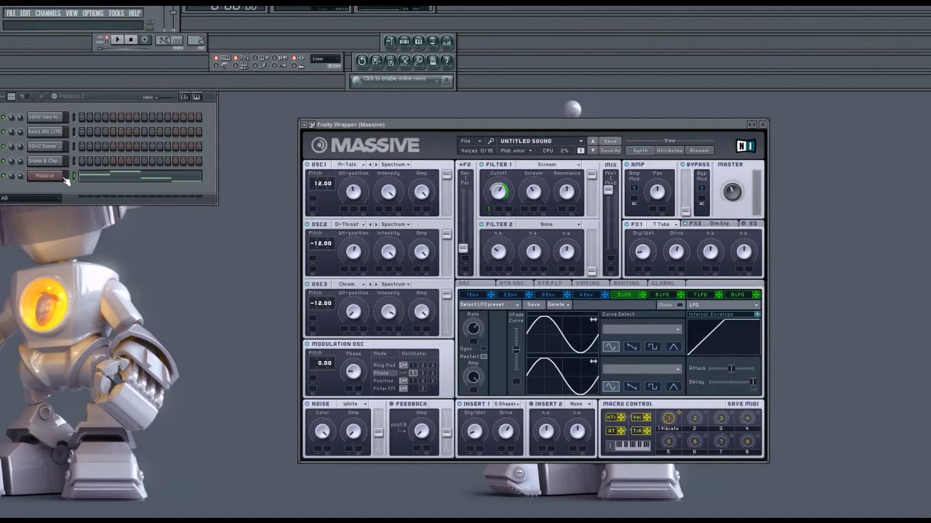
- Route the Massive channel to mixer track 2 in its channel settings and close the Massive windows
left_click(62, 177)
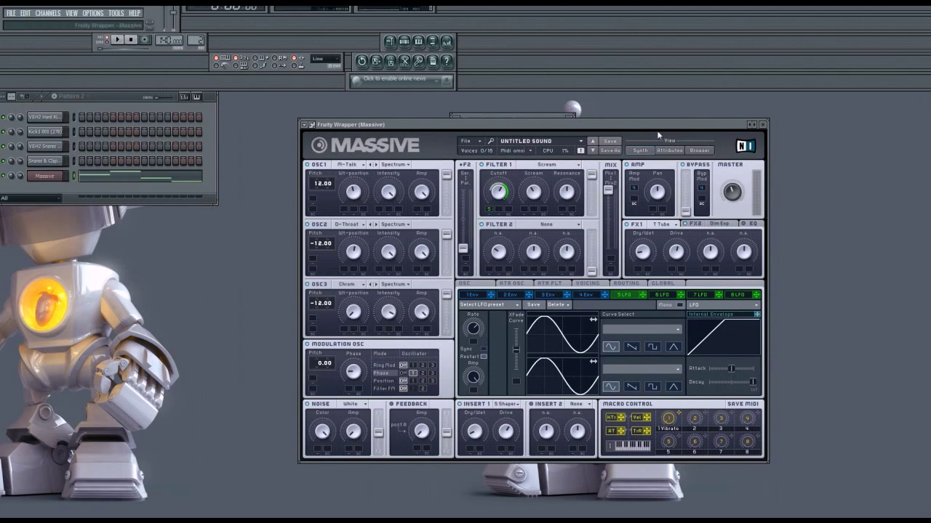
left_click_drag(694, 127, 687, 133)
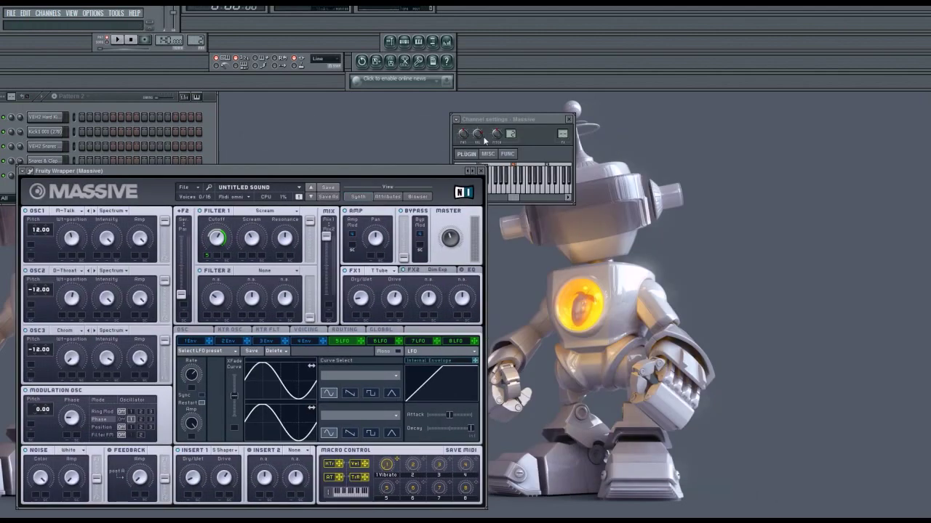
left_click_drag(526, 122, 550, 193)
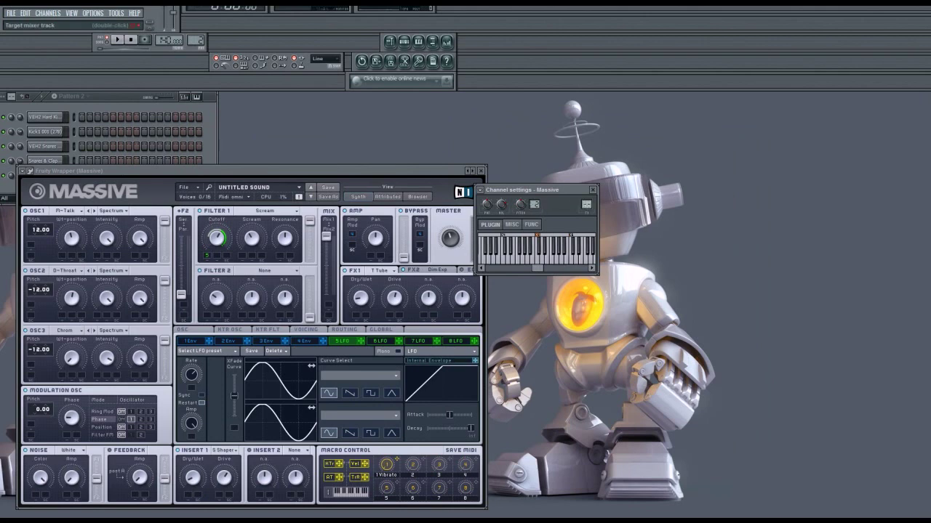
scroll(586, 204, "up", 1)
left_click(592, 190)
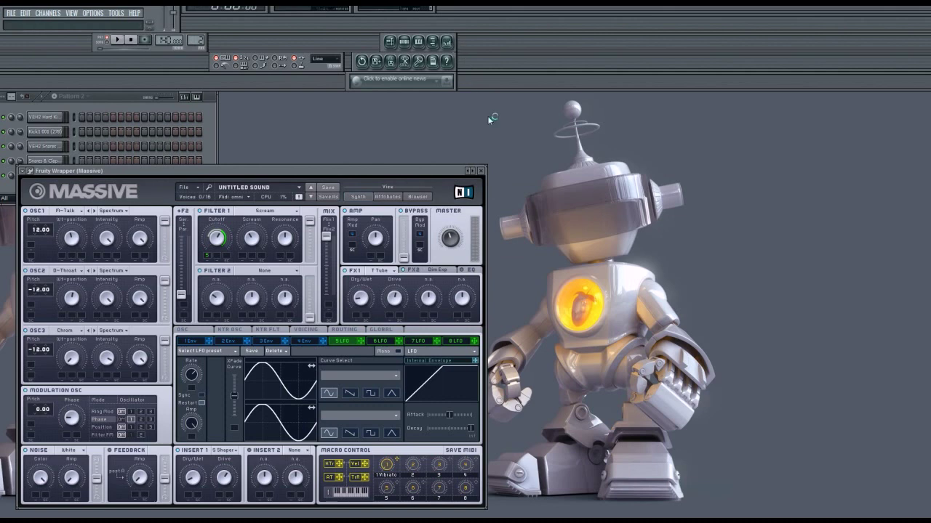
key("Escape")
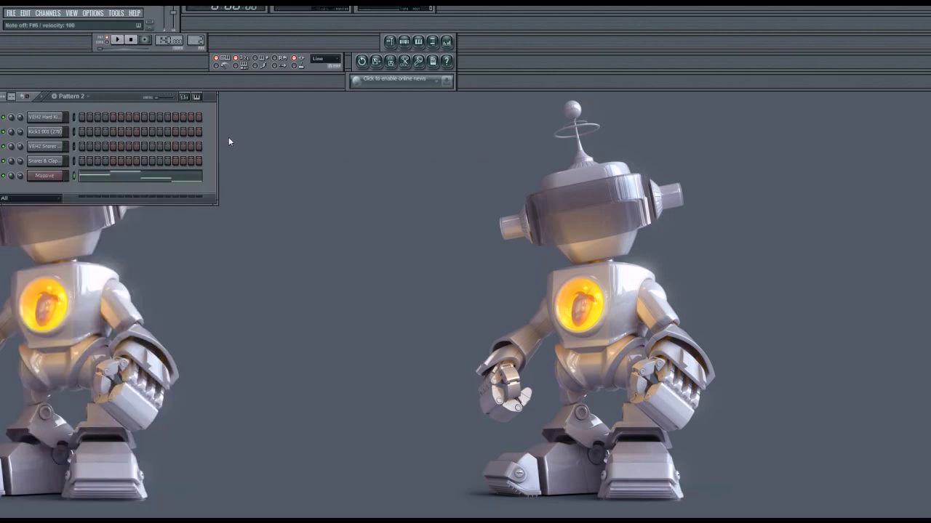
left_click(56, 176)
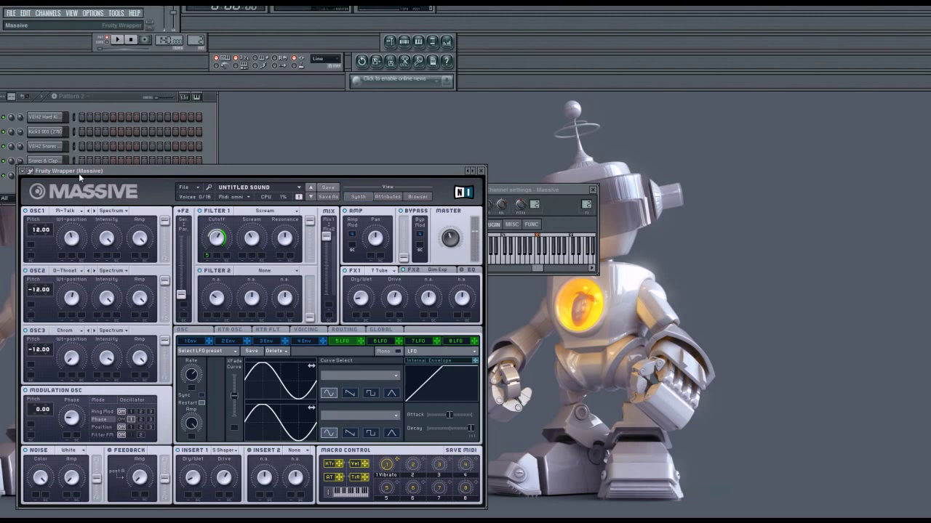
left_click(480, 172)
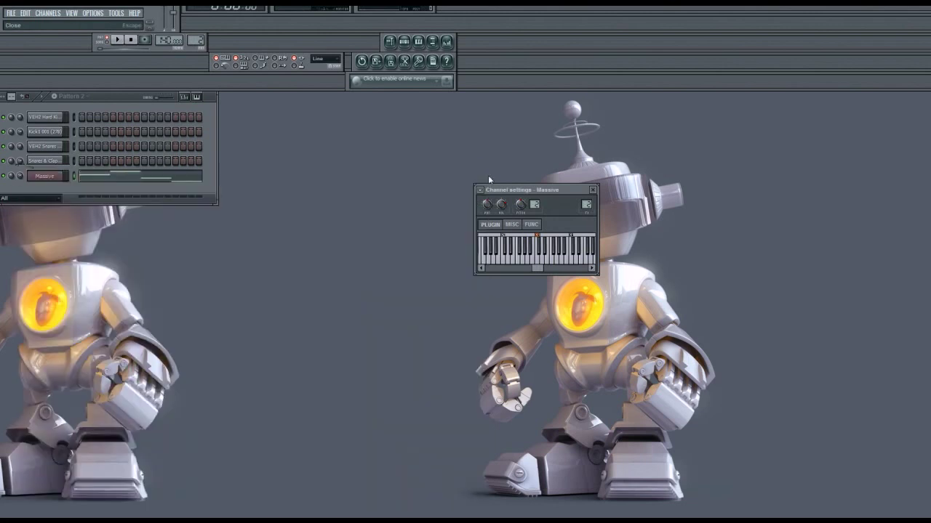
left_click(593, 189)
- Open the mixer, reposition it fully in view and play Pattern 2 to check Massive's signal on Insert 2
left_click(446, 42)
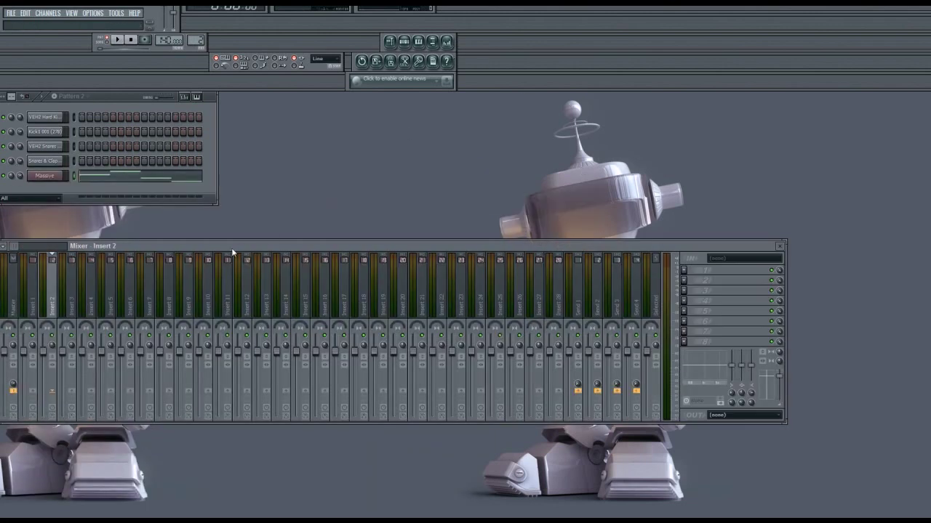
left_click_drag(232, 253, 301, 234)
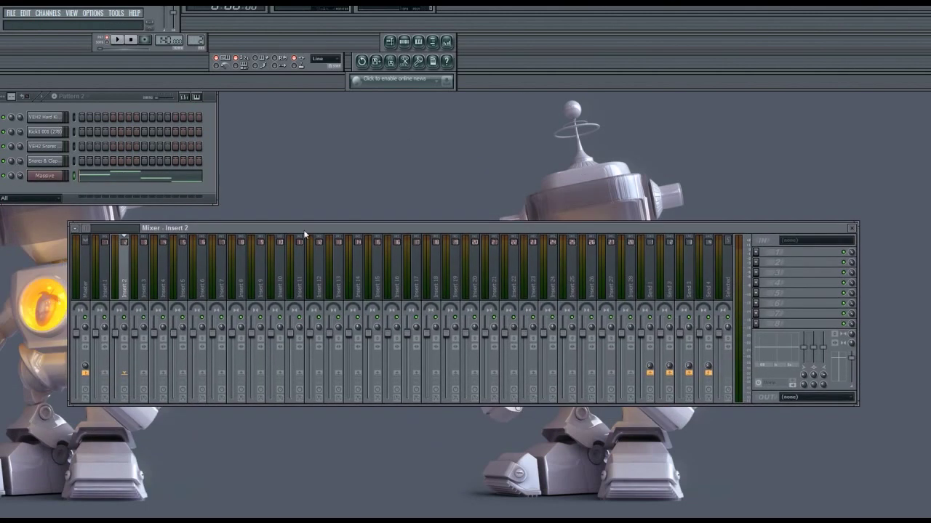
left_click(123, 40)
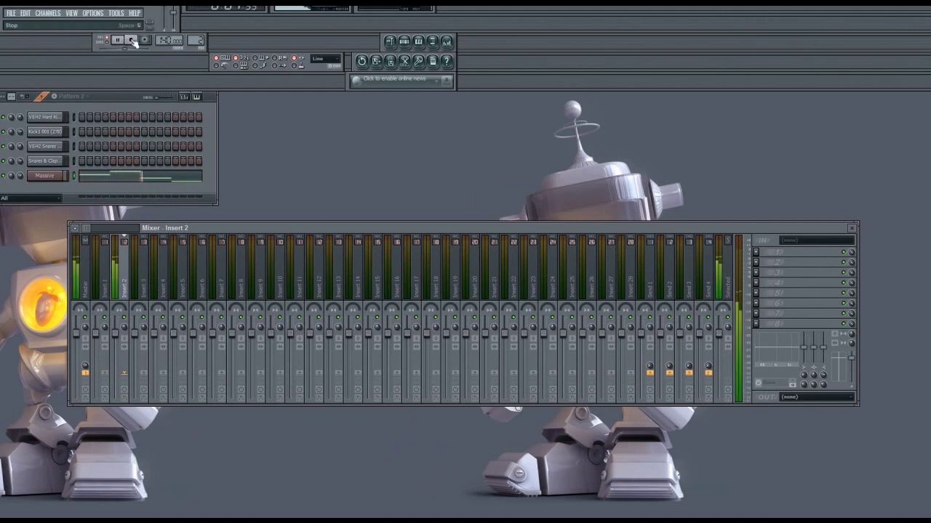
left_click(131, 40)
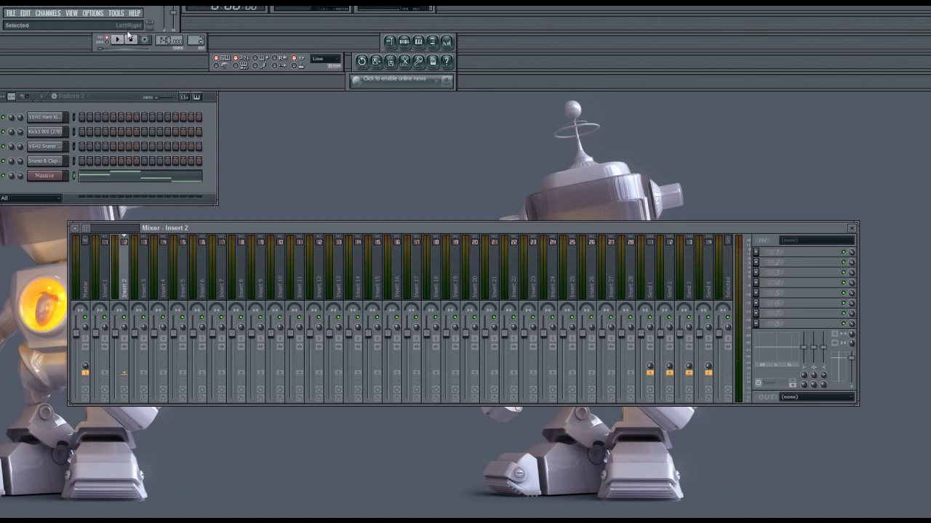
- Load Maximus into the first effect slot of Insert 2 and audition Pattern 2 through it
left_click(756, 252)
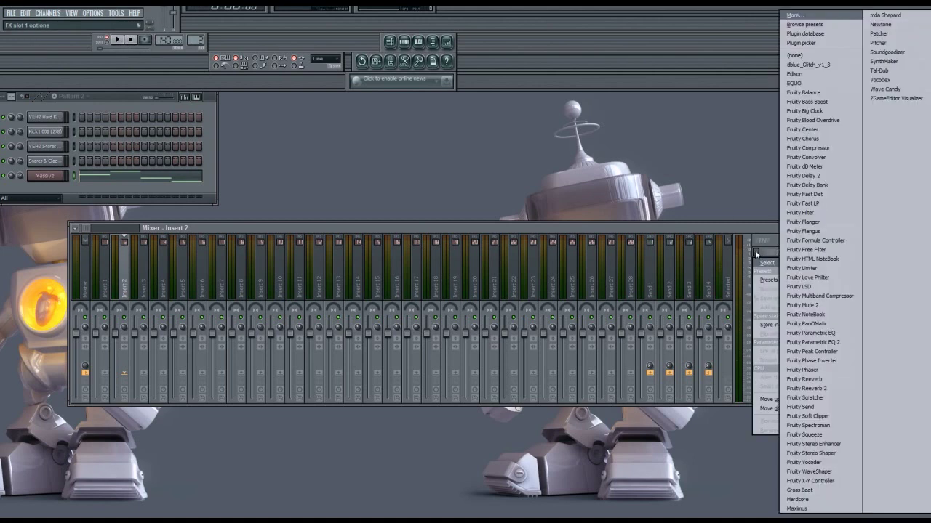
left_click(798, 509)
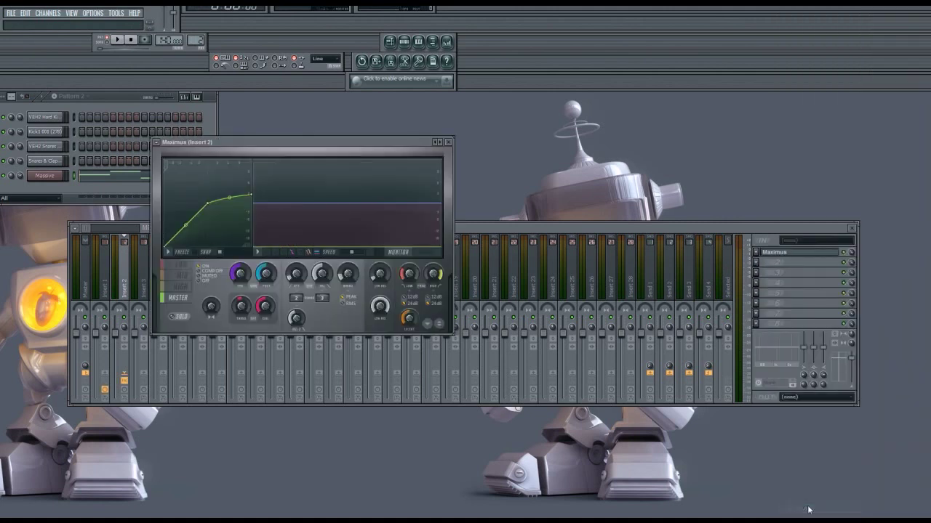
left_click(117, 40)
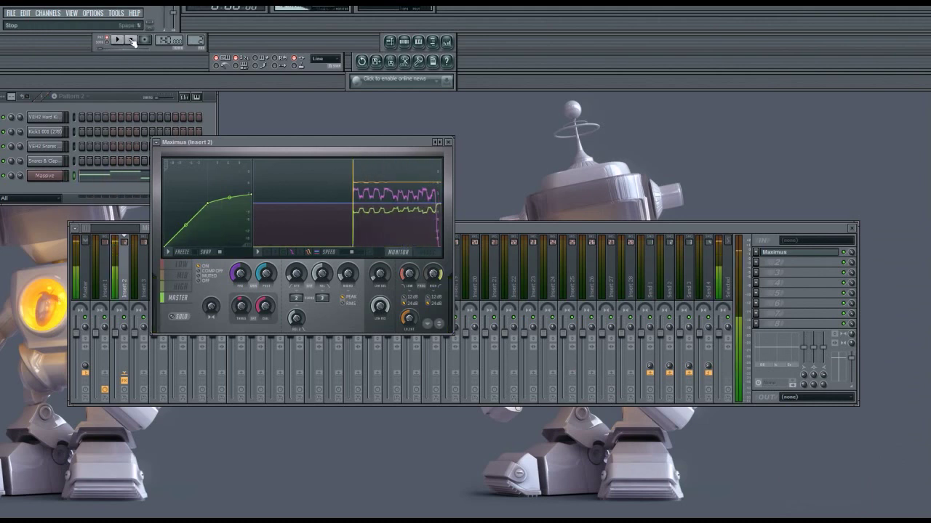
left_click(132, 41)
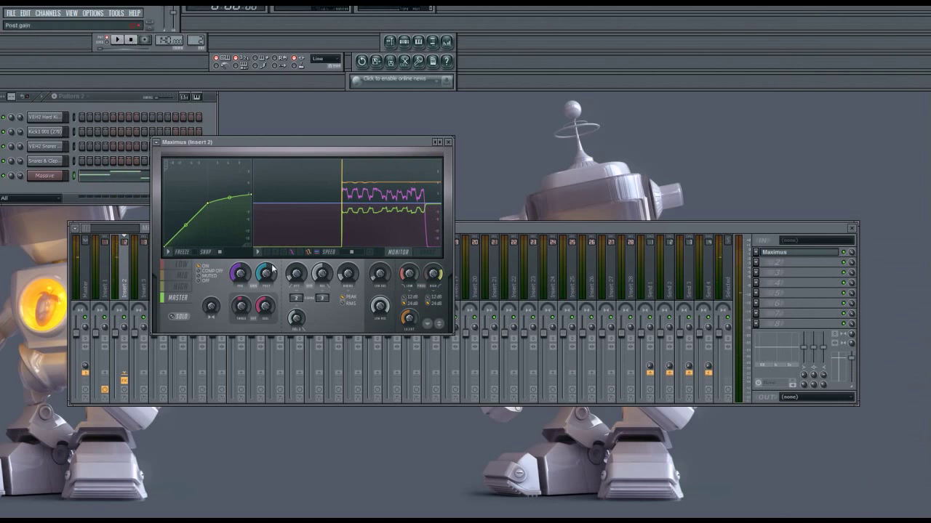
- Lower the master post gain in Maximus, audition the melody, close the Maximus window and stop playback
mouse_move(268, 277)
left_mouse_down()
mouse_move(268, 294)
mouse_move(267, 272)
left_mouse_up()
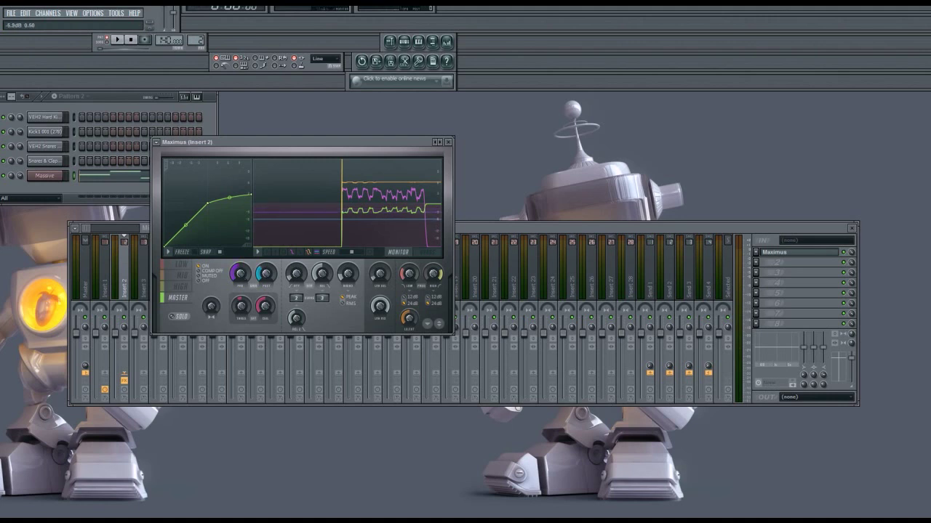
left_click(118, 39)
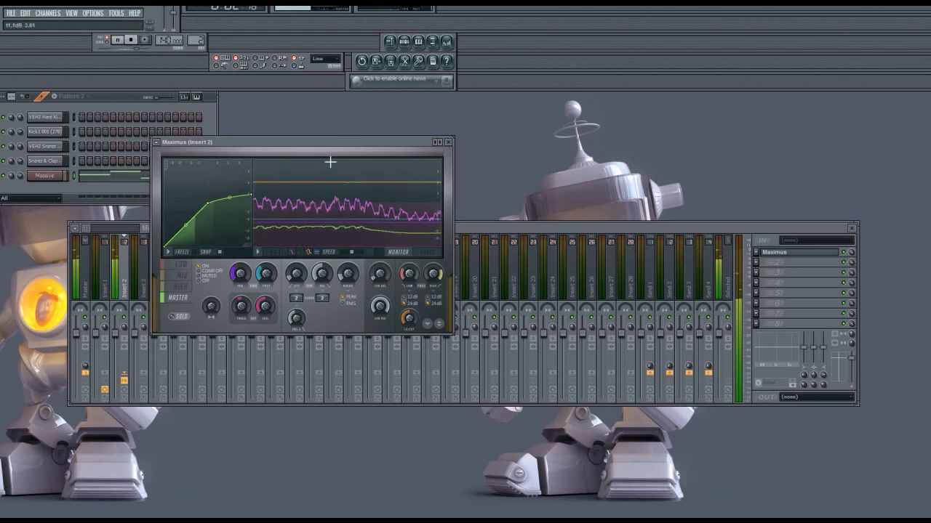
left_click(448, 142)
left_click(132, 41)
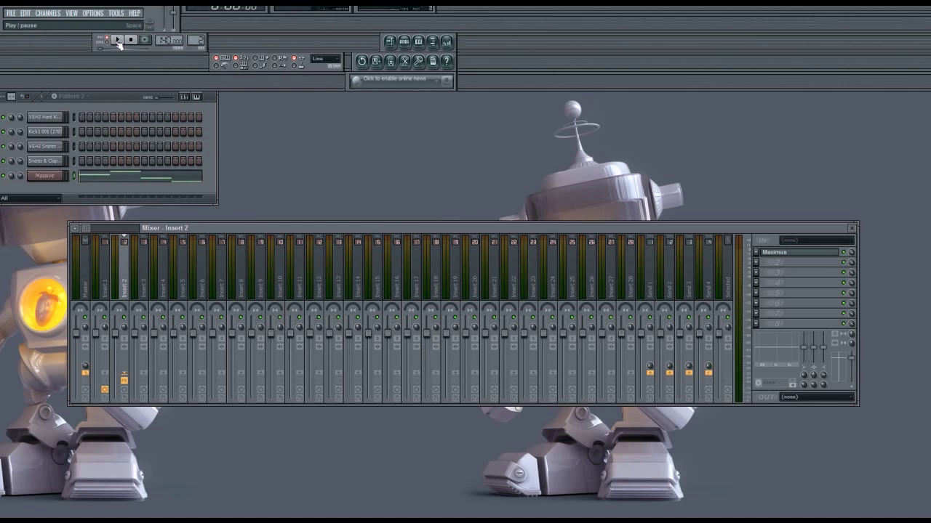
- Compare the melody with Maximus bypassed and enabled on Insert 2 during playback
left_click(117, 40)
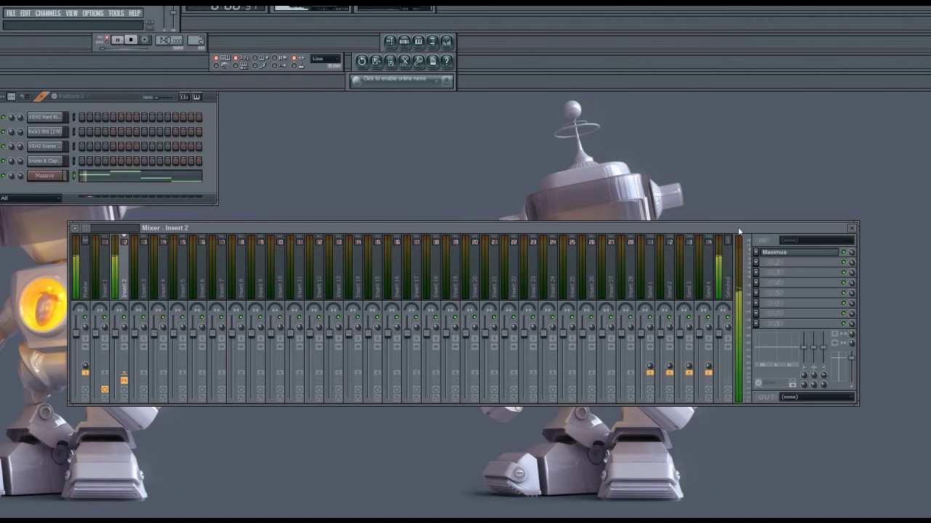
left_click(844, 253)
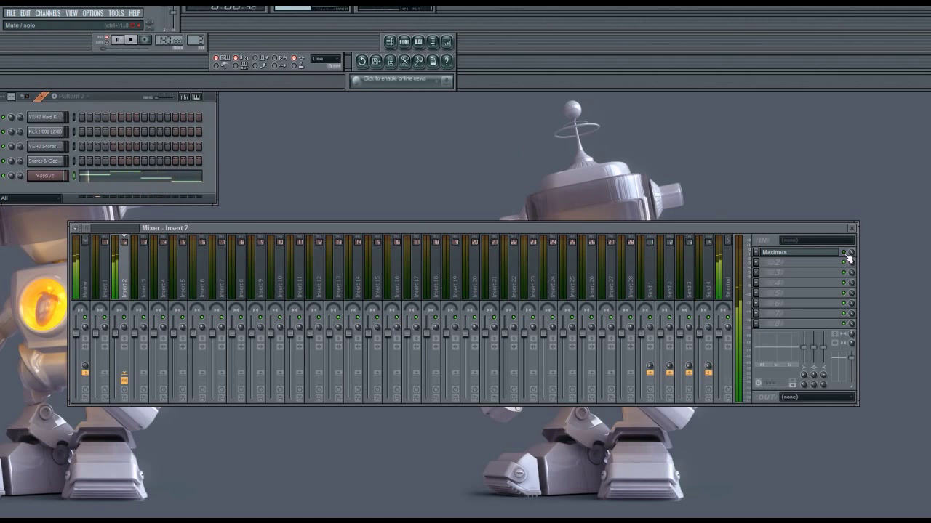
left_click(844, 253)
left_click(135, 43)
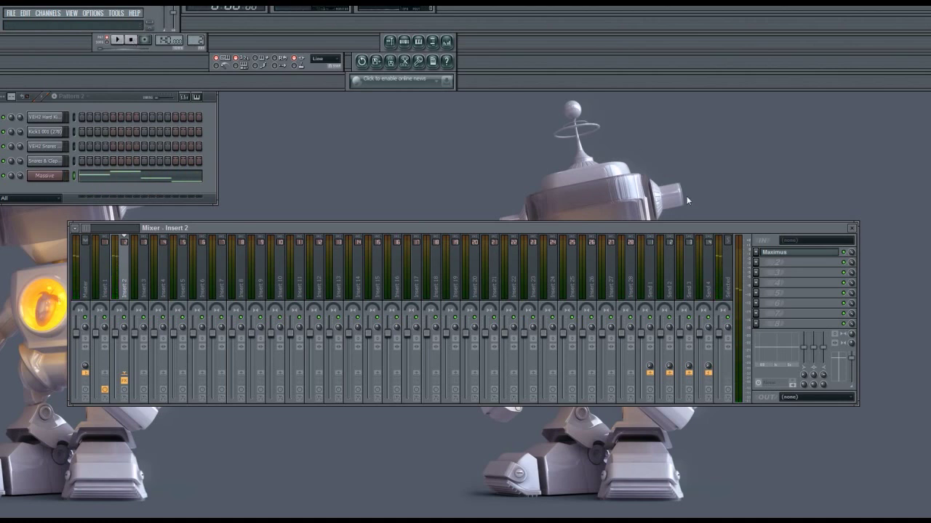
- Load Fruity Phaser into the second effect slot of Insert 2, close its window and audition the melody with the effect
left_click(755, 262)
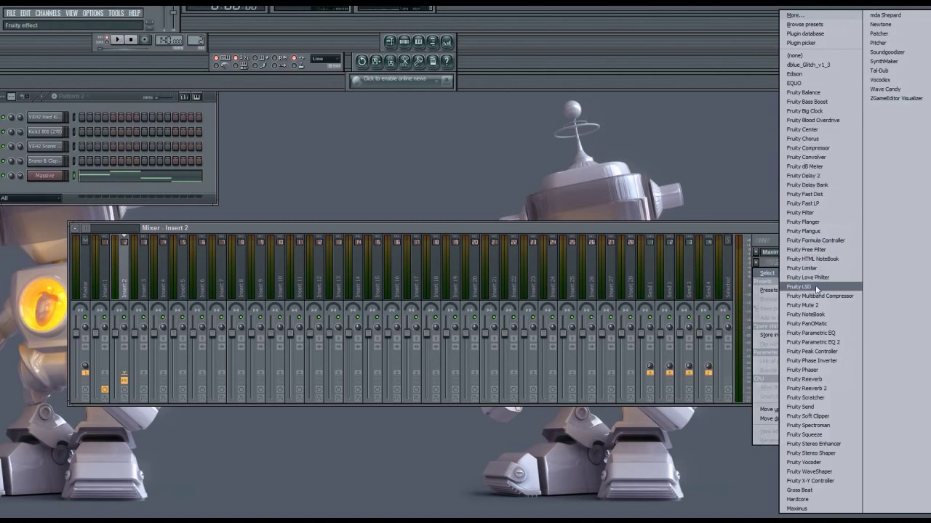
left_click(807, 370)
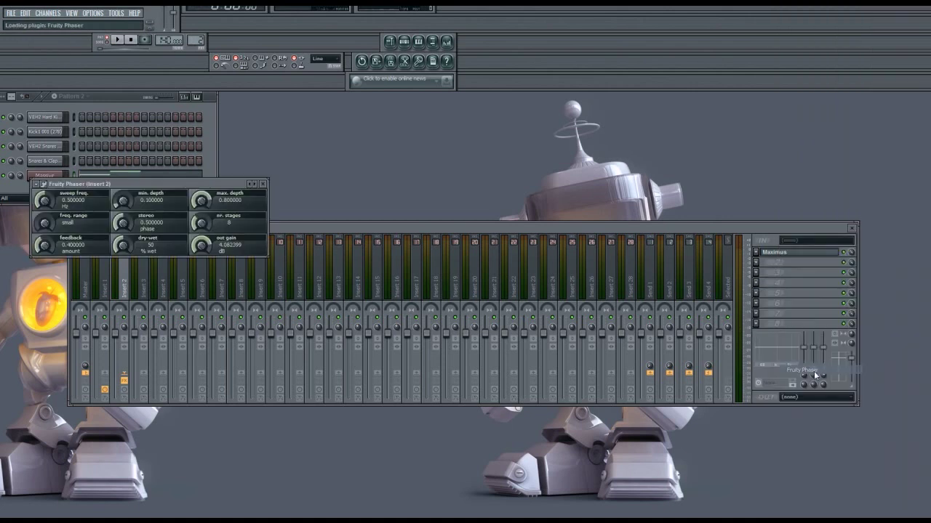
left_click(119, 40)
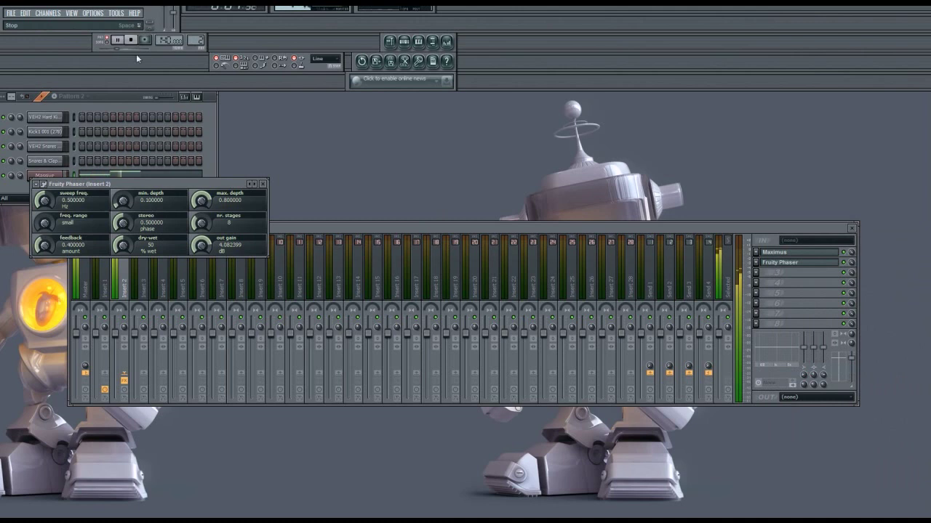
left_click(264, 184)
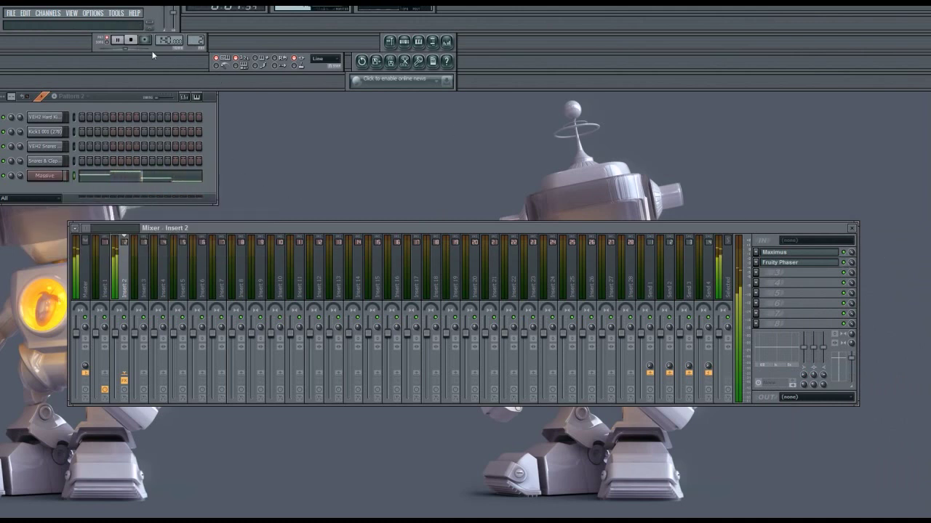
left_click(131, 41)
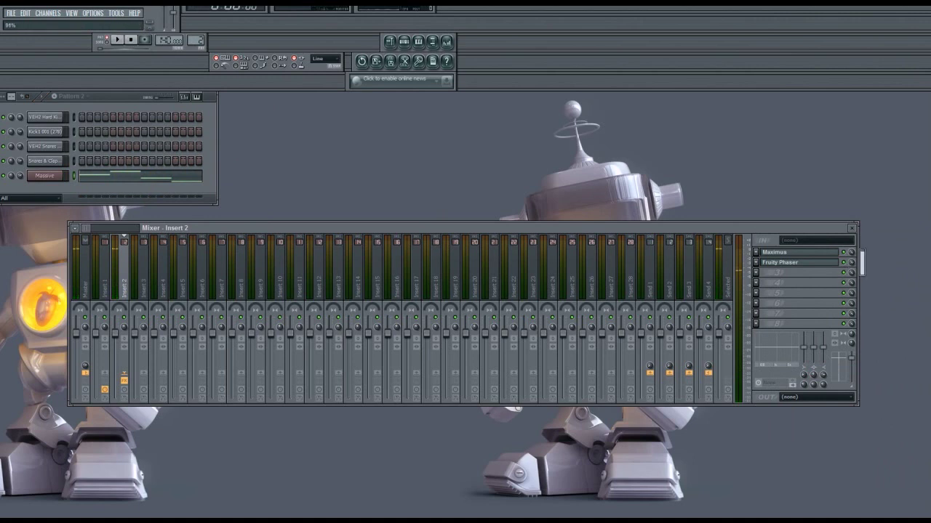
left_click(117, 40)
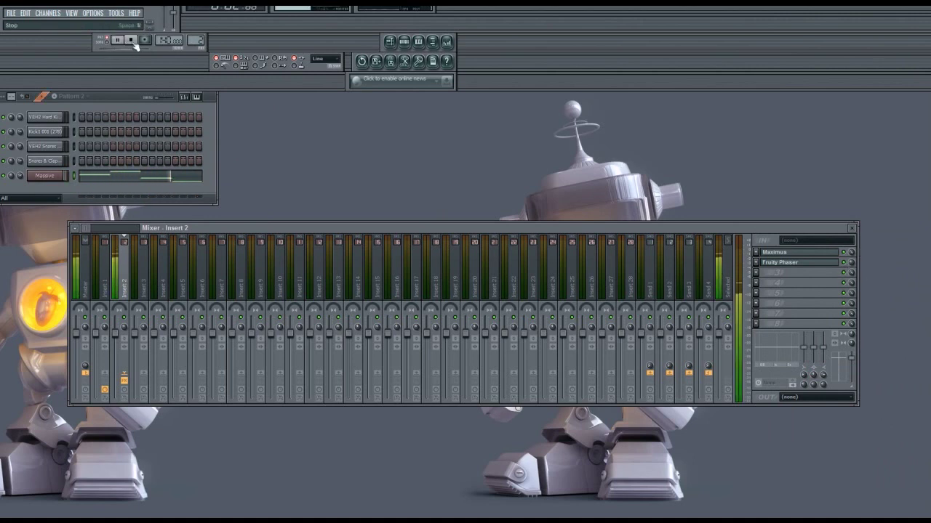
- Stop playback and load Fruity Parametric EQ 2 into the third effect slot of Insert 2
left_click(131, 41)
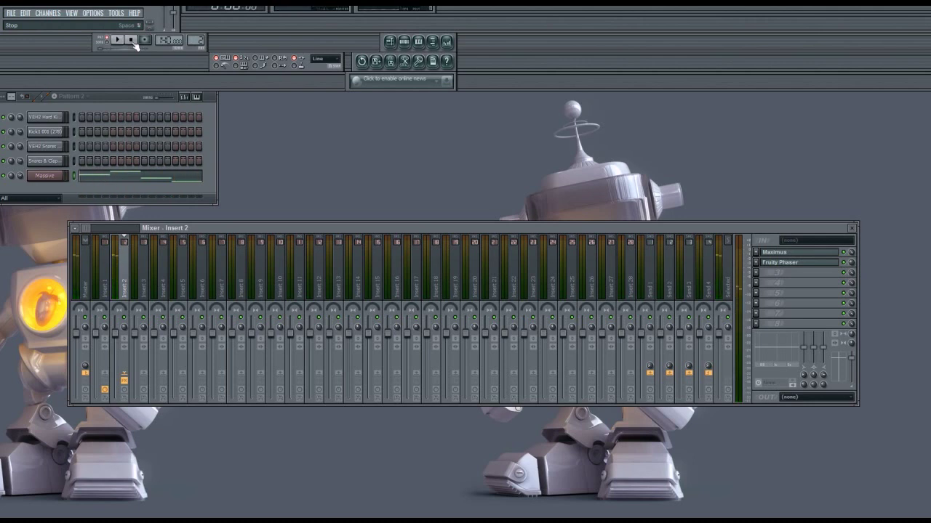
left_click(756, 273)
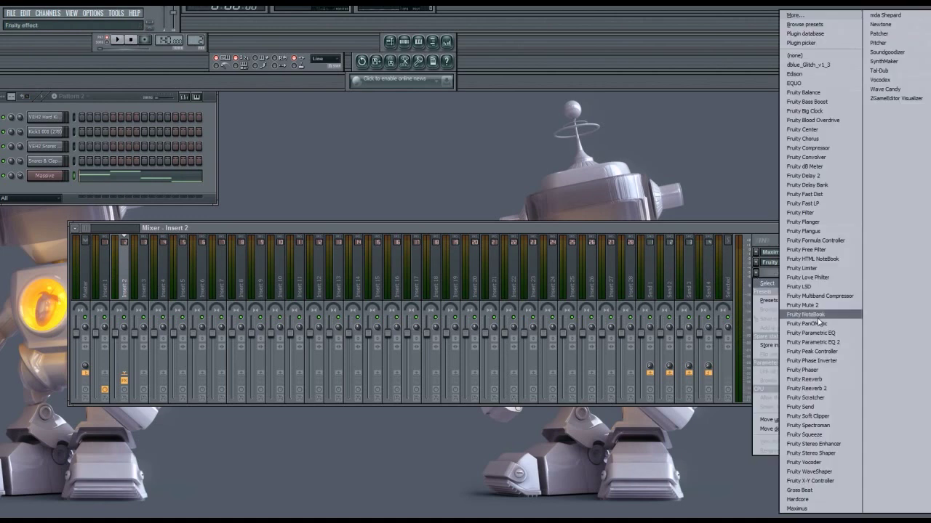
left_click(838, 343)
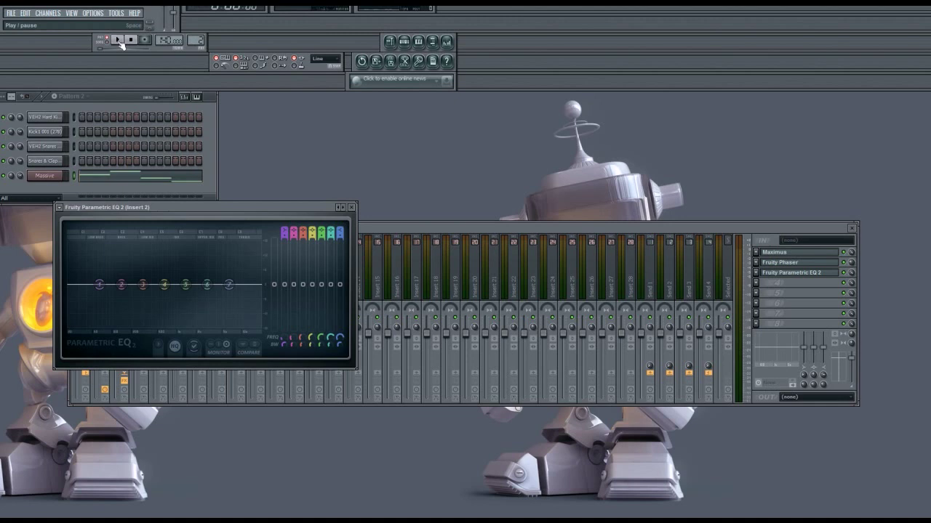
- Raise bands 6 and 7 in Fruity Parametric EQ 2 while auditioning the melody, stop playback, and close the EQ and mixer windows
left_click(121, 42)
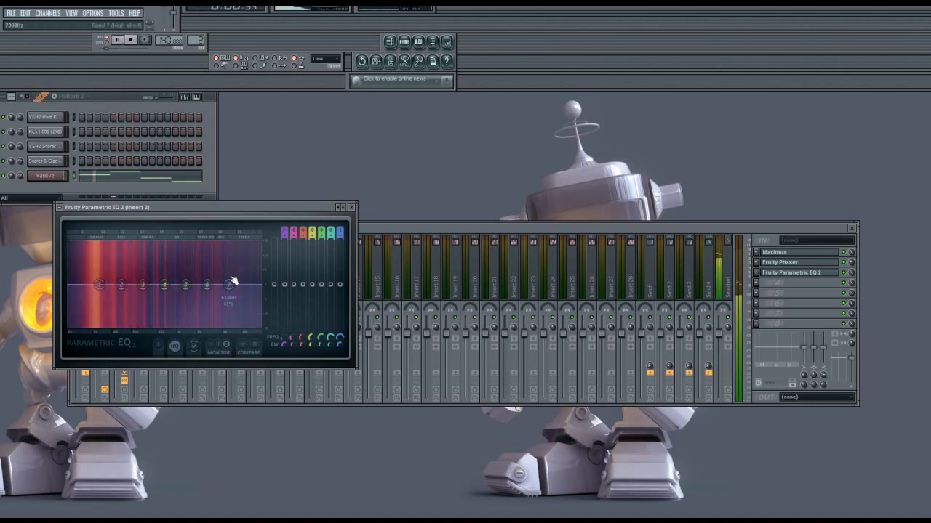
left_click_drag(208, 284, 242, 276)
left_click(132, 40)
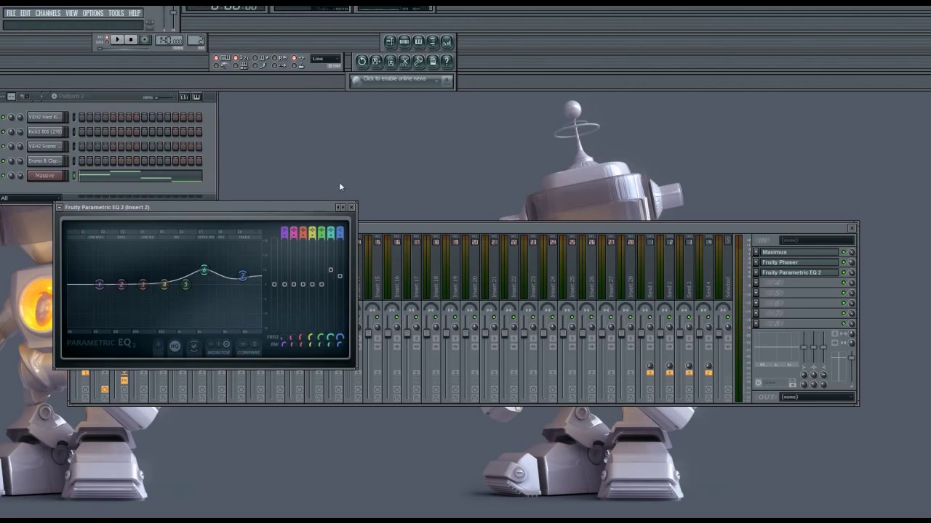
left_click(351, 207)
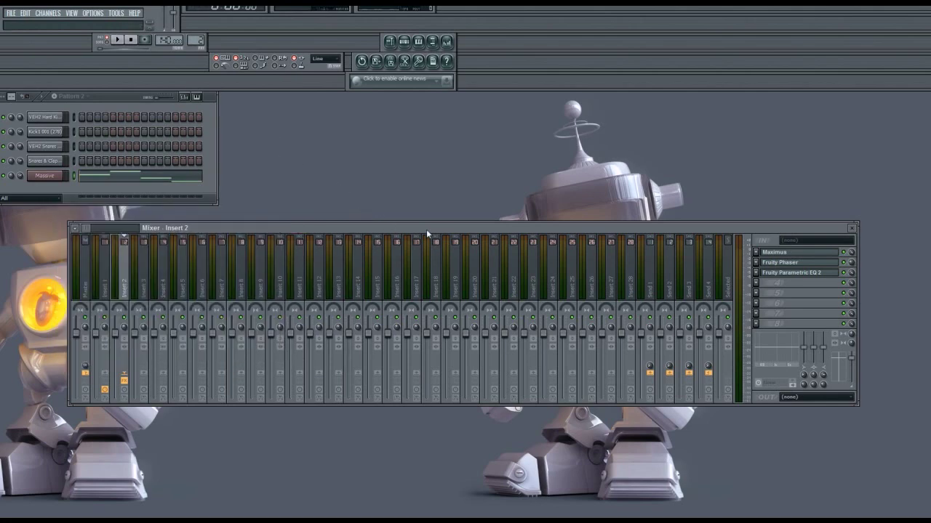
left_click(850, 228)
- Show the playlist and the browser, and collapse the expanded sample folders in the browser
left_click(389, 41)
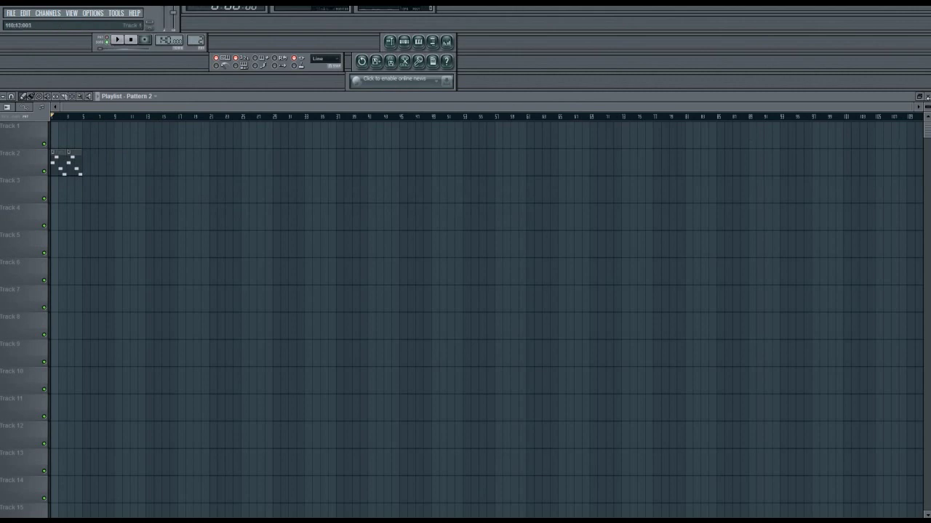
left_click(919, 96)
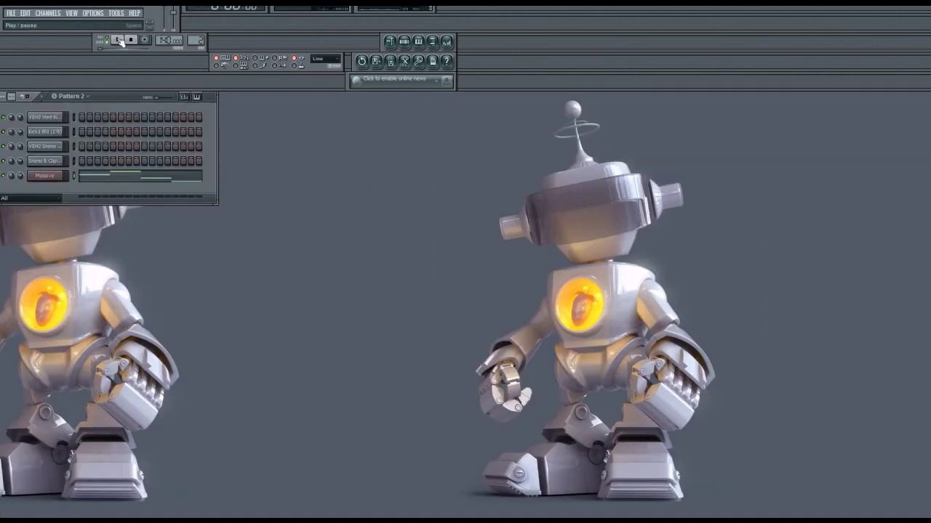
left_click(390, 42)
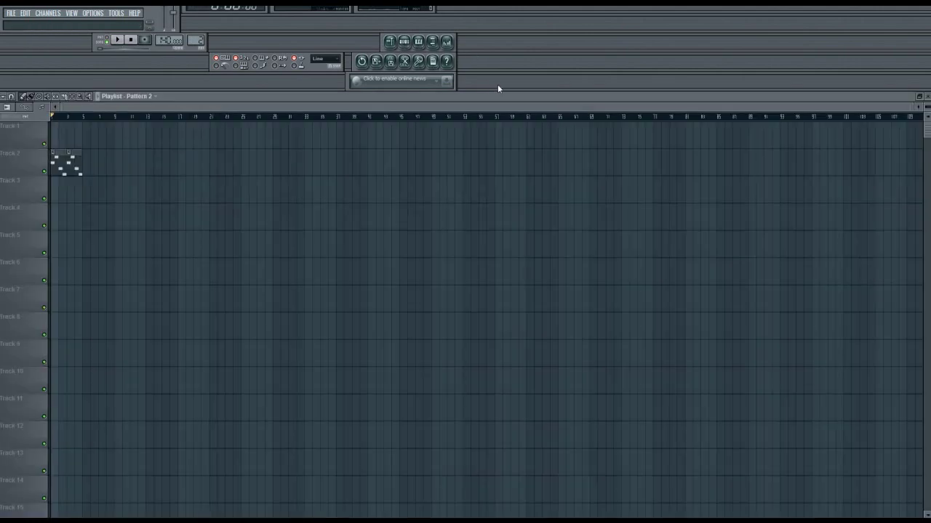
left_click(436, 43)
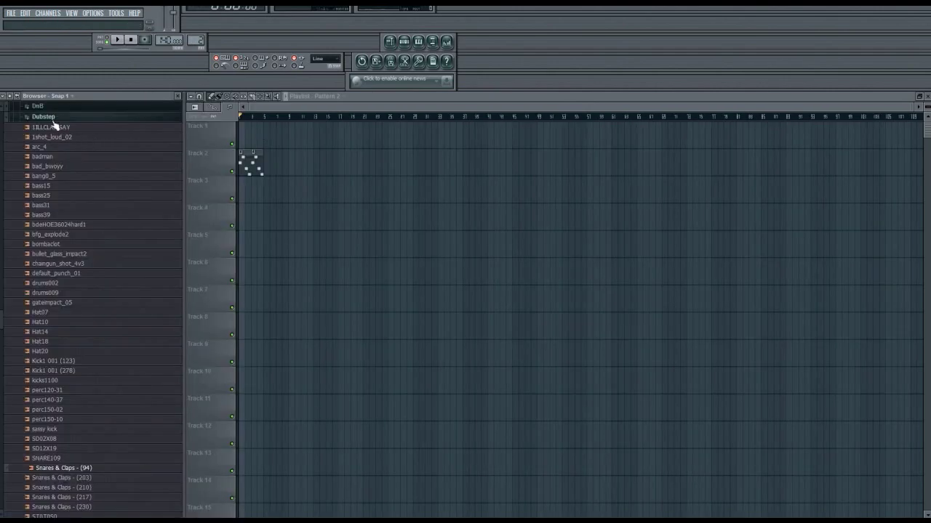
left_click(7, 120)
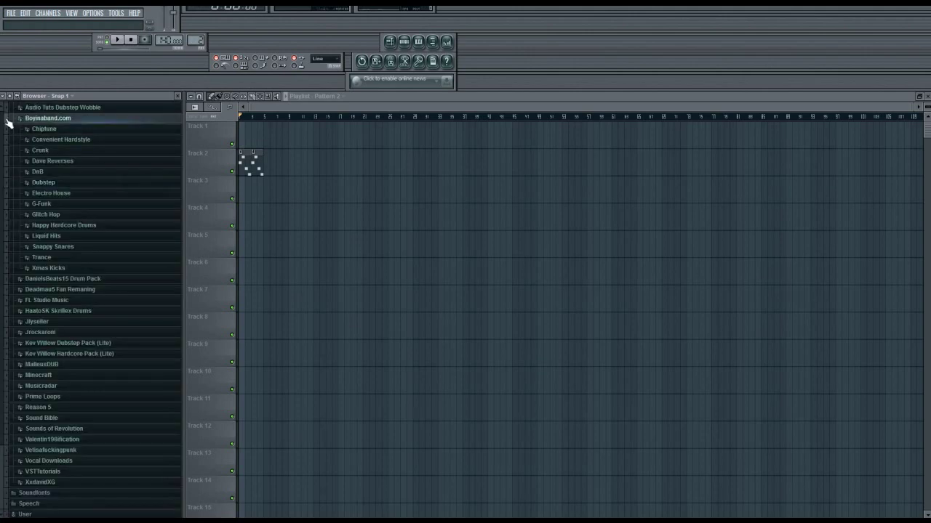
left_click(7, 120)
left_click(7, 240)
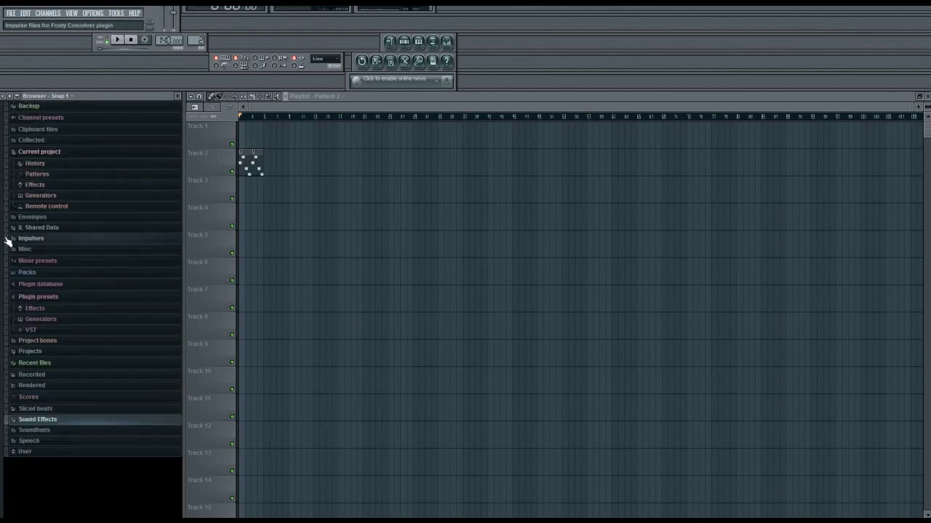
- Create an automation clip for Massive's MODULATOR 5RATE from the current project's generators, and hide the browser
left_click(42, 196)
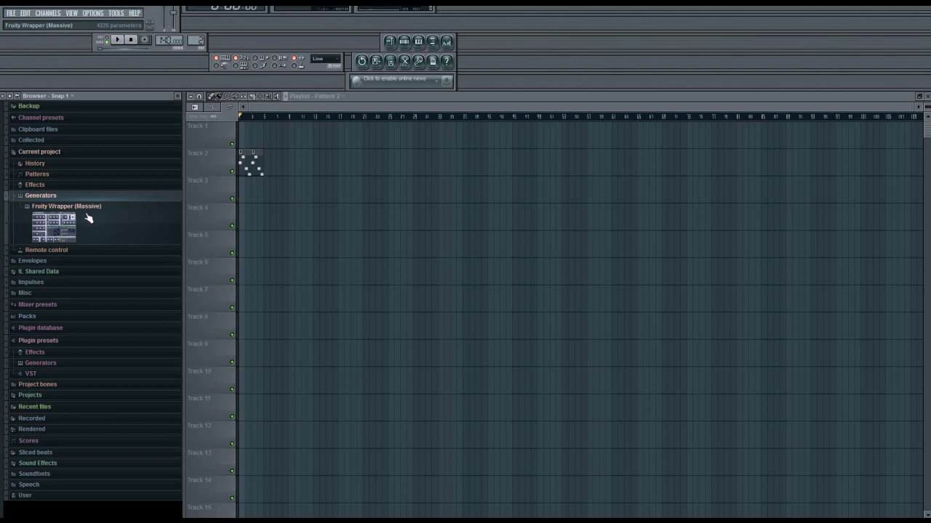
left_click(88, 218)
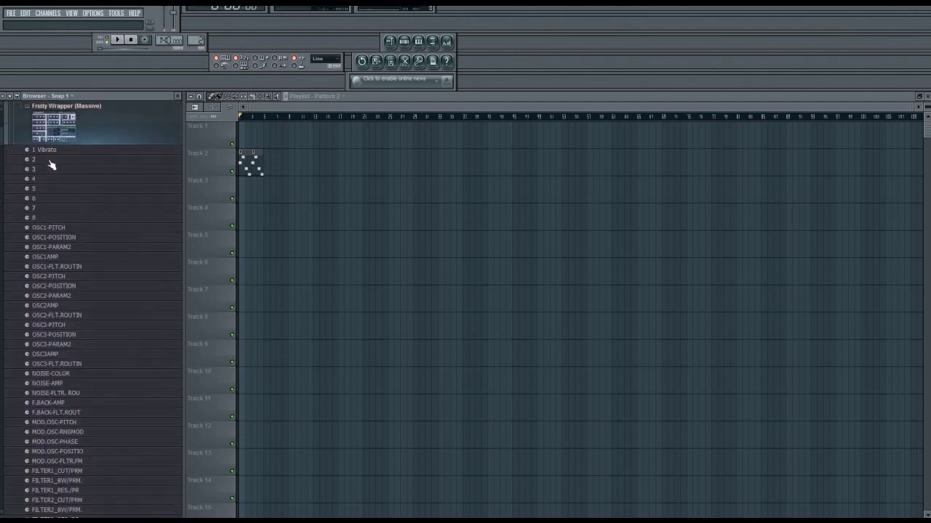
scroll(81, 309, "down", 10)
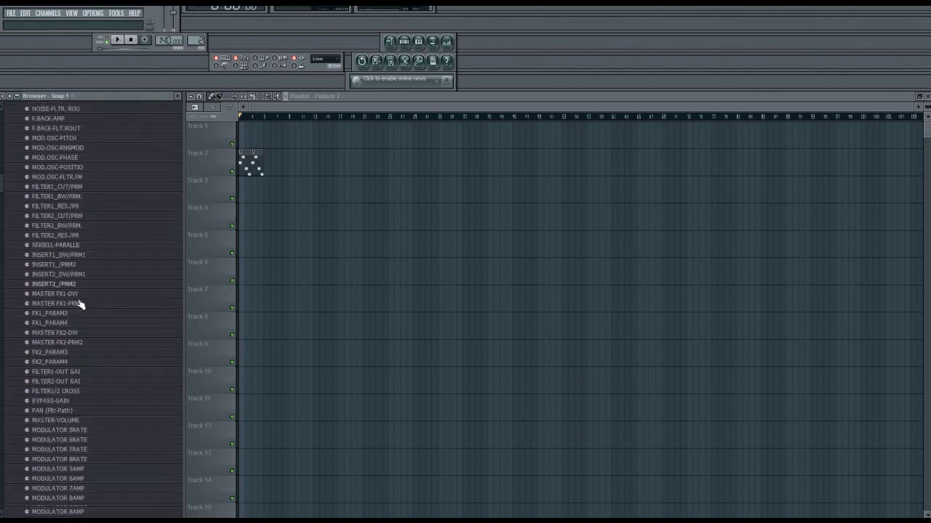
scroll(80, 306, "down", 3)
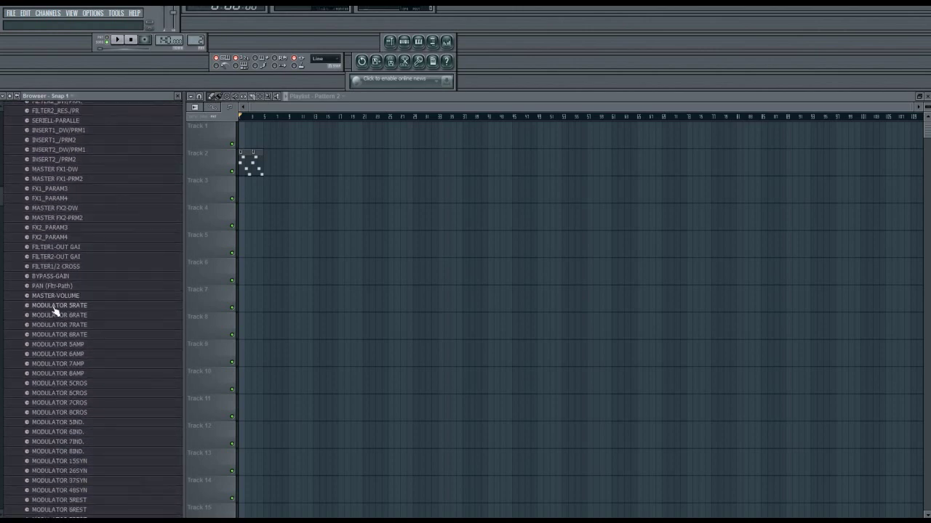
right_click(56, 311)
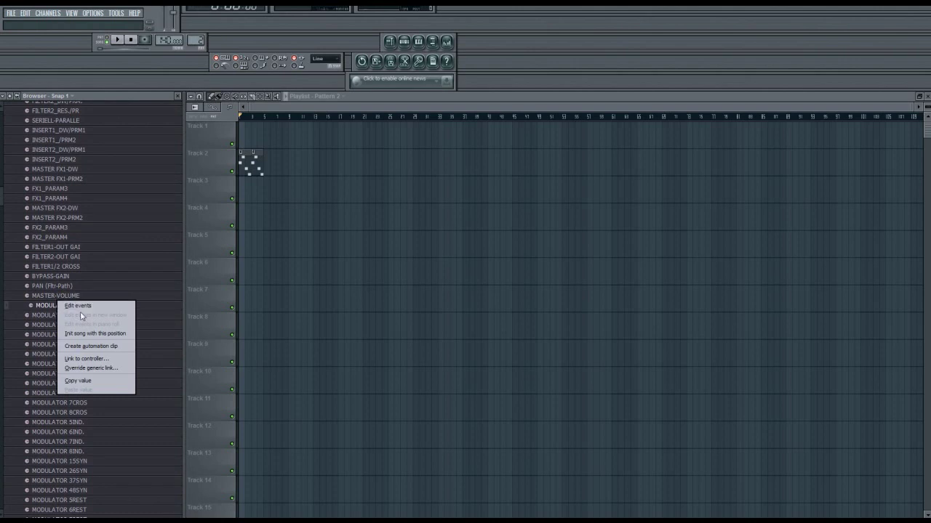
left_click(103, 347)
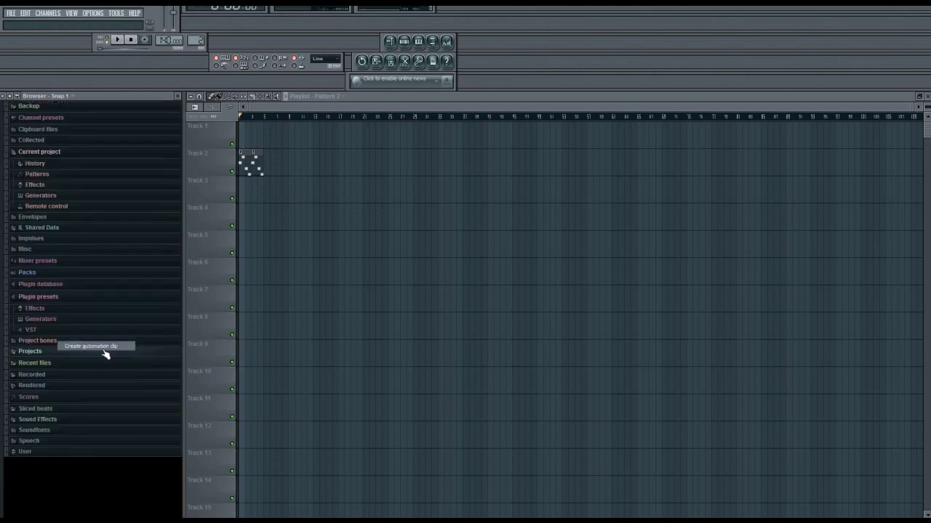
left_click_drag(907, 111, 522, 116)
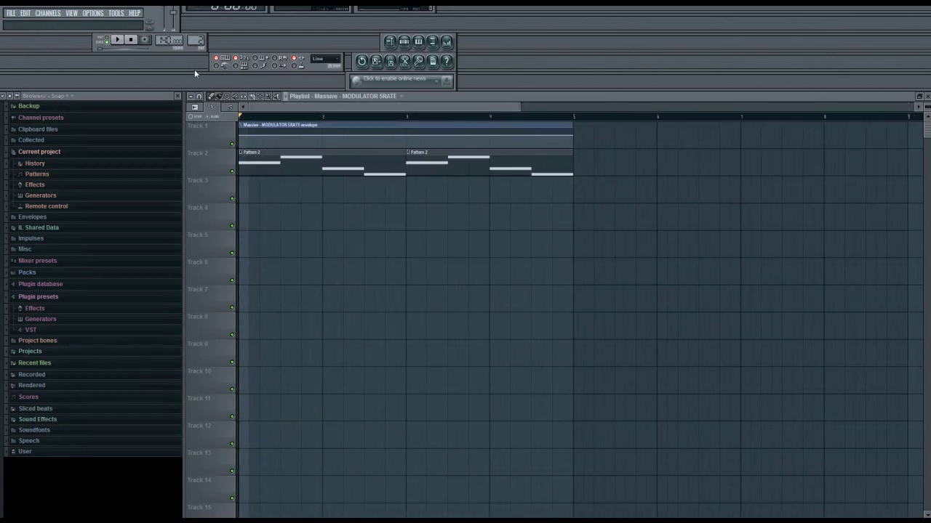
left_click(433, 41)
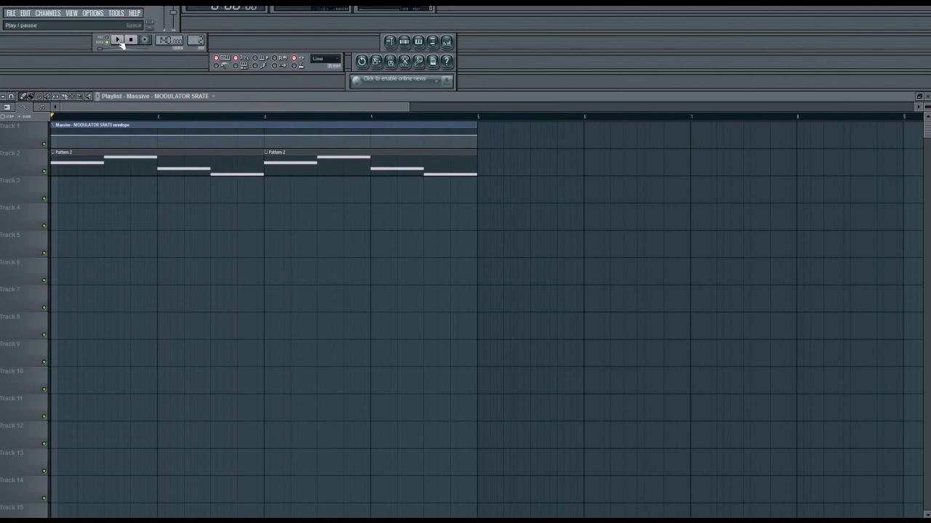
- Try a zigzag envelope in the MODULATOR 5RATE clip with points at bars 2, 3 and 4, and audition it
right_click(156, 137)
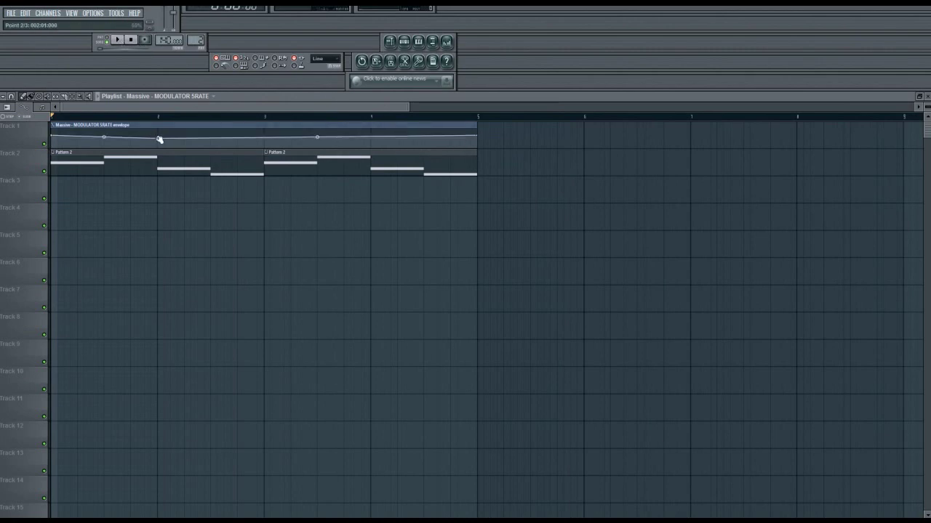
left_click_drag(158, 139, 159, 143)
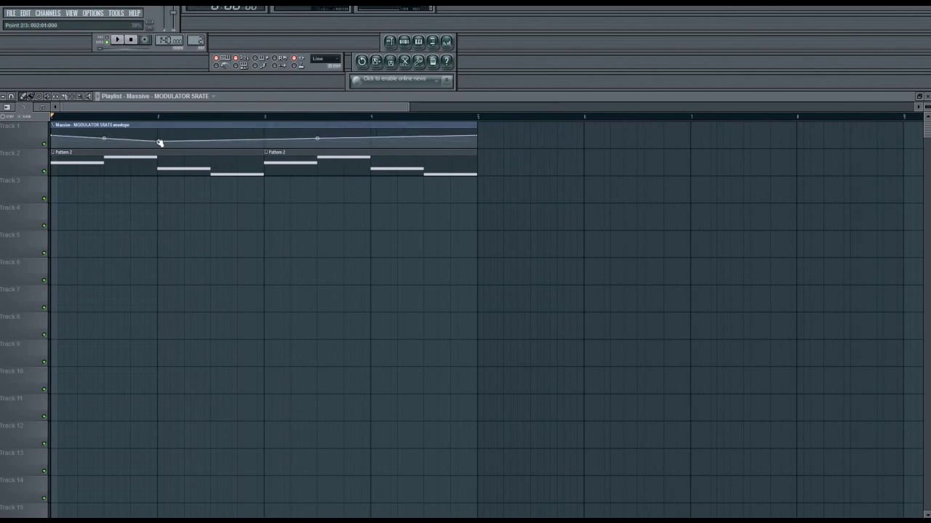
right_click(266, 133)
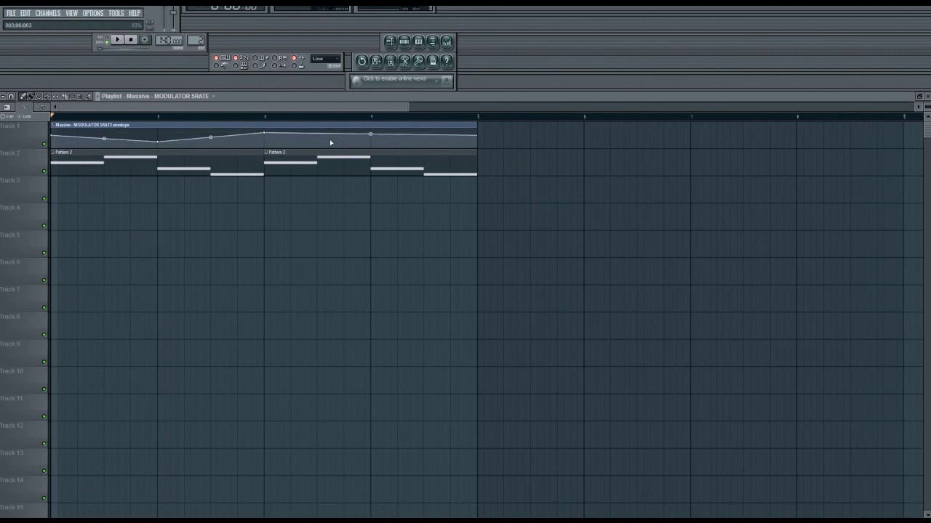
left_click_drag(370, 135, 373, 142)
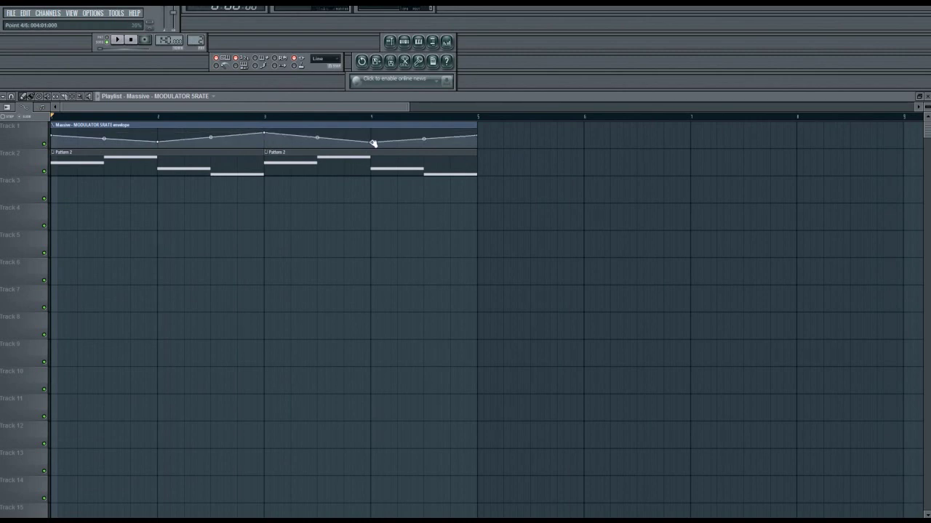
left_click(119, 41)
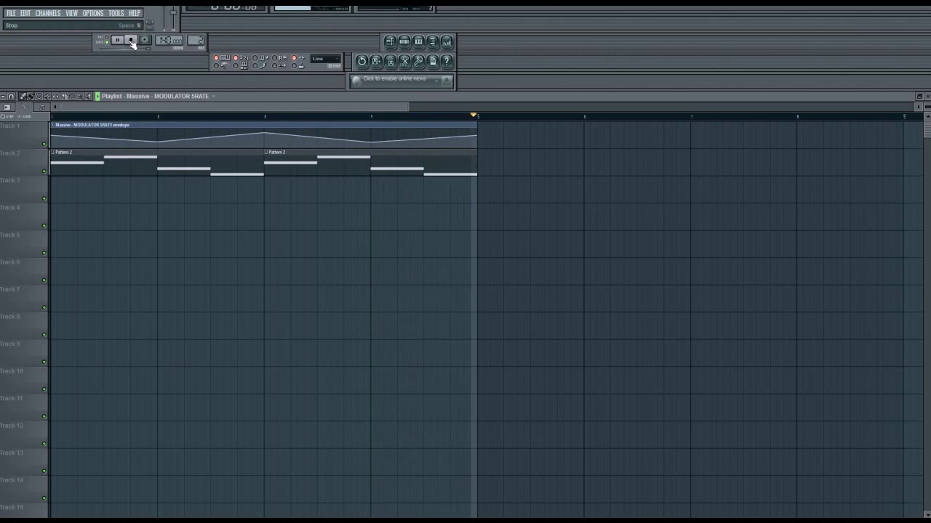
left_click(132, 43)
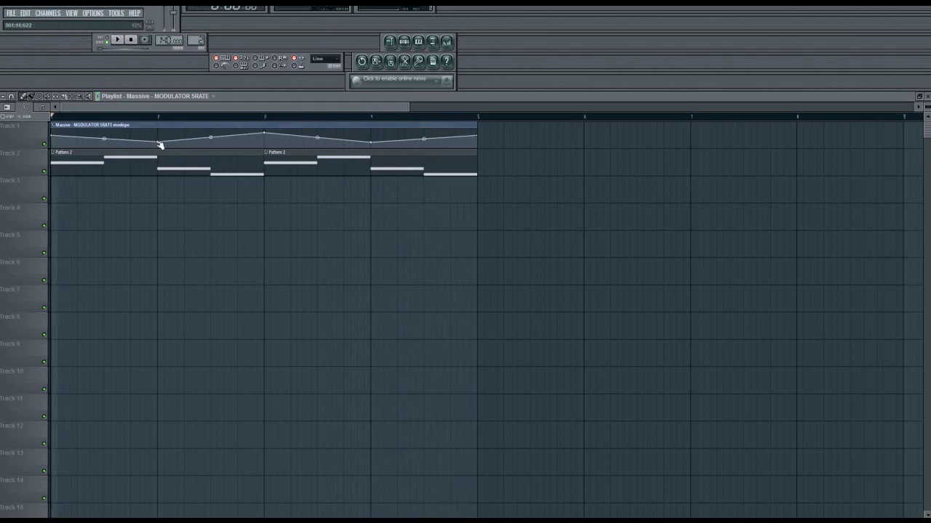
- Delete the envelope points at bars 2, 3 and 4 from the MODULATOR 5RATE clip
right_click(160, 145)
left_click(175, 153)
right_click(264, 133)
left_click(280, 145)
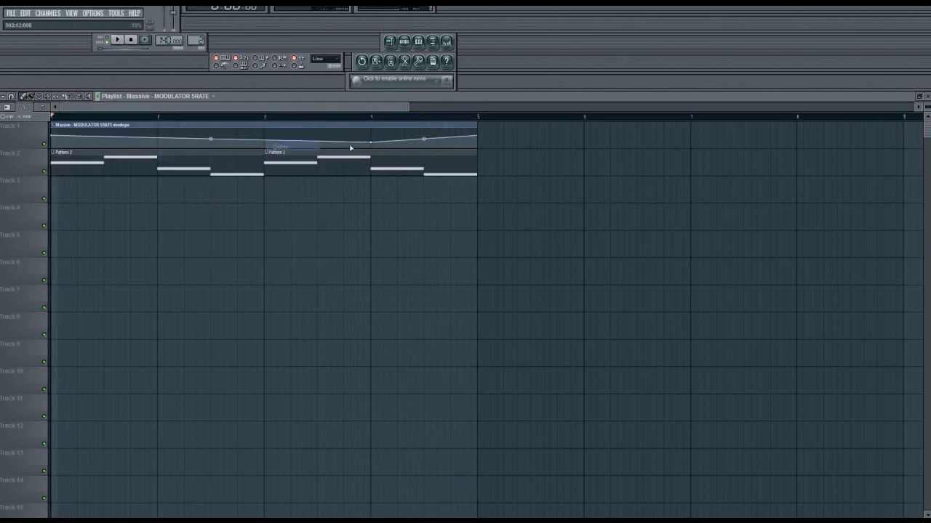
right_click(370, 141)
left_click(389, 156)
right_click(480, 137)
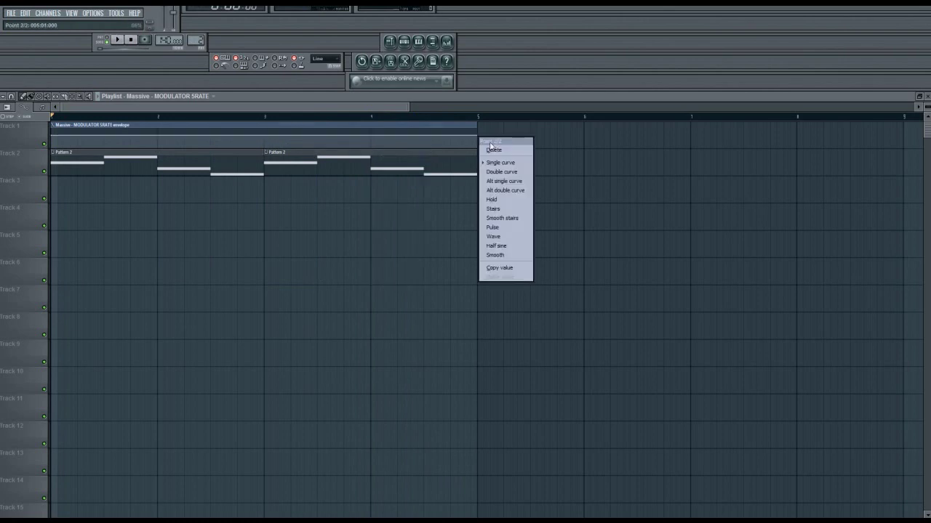
left_click(111, 139)
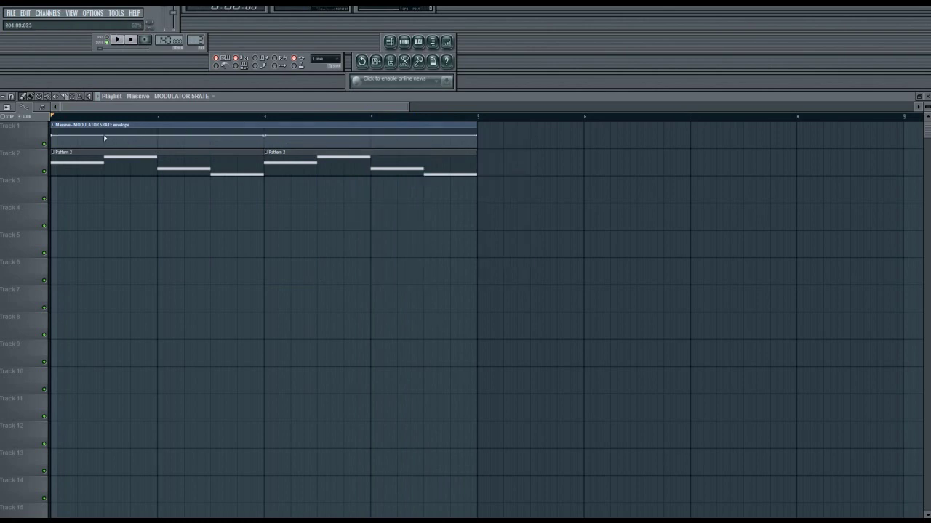
- Add MODULATOR 5RATE envelope points halfway through bar 1, lowered at bar 2, raised just after it, and halfway through bar 2
left_click(107, 137)
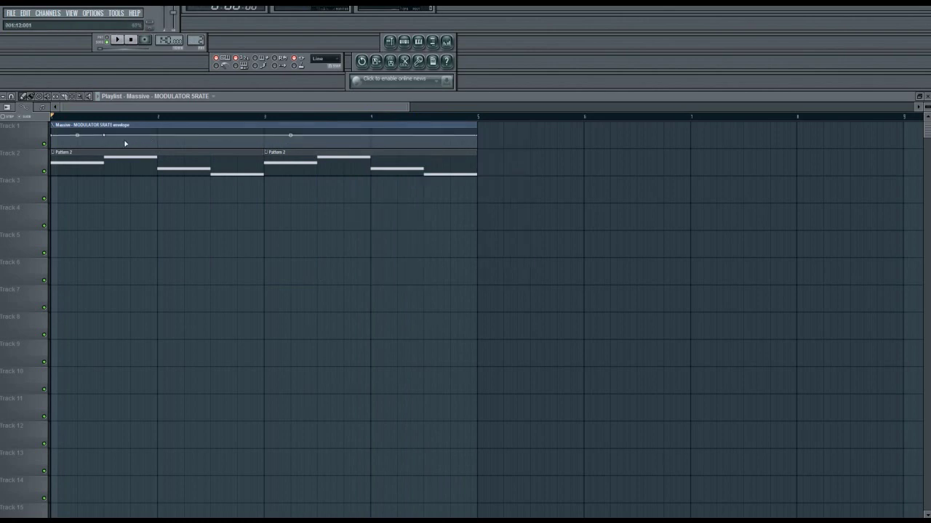
left_click_drag(135, 143, 160, 143)
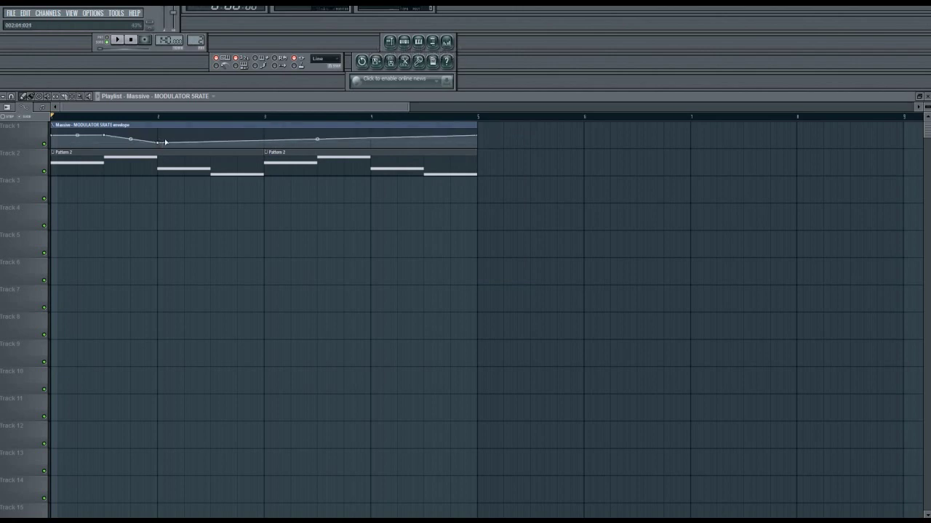
mouse_move(176, 139)
left_mouse_down()
mouse_move(186, 136)
mouse_move(172, 138)
left_mouse_up()
right_click(186, 136)
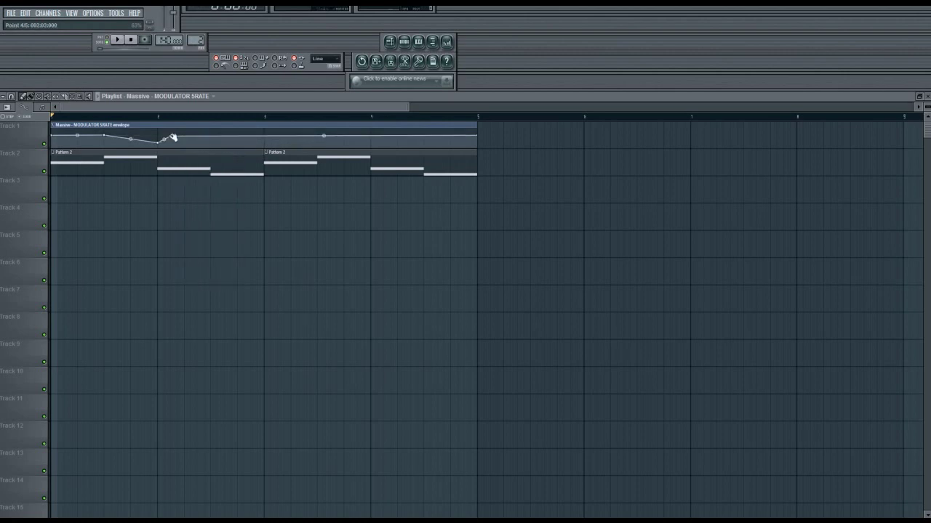
left_click(212, 137)
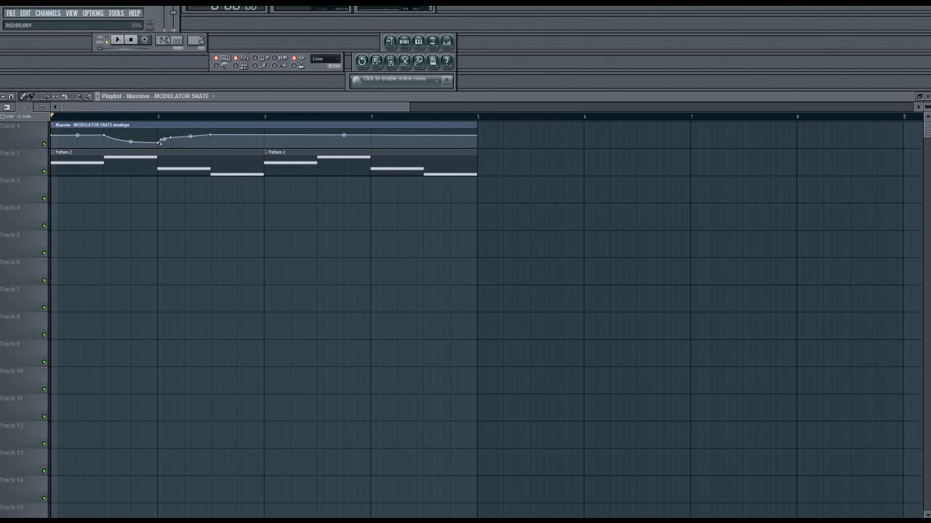
- Steepen the MODULATOR 5RATE curve's drop before bar 2 and add a lowered envelope point at bar 3
left_click_drag(130, 140, 131, 146)
left_click(267, 137)
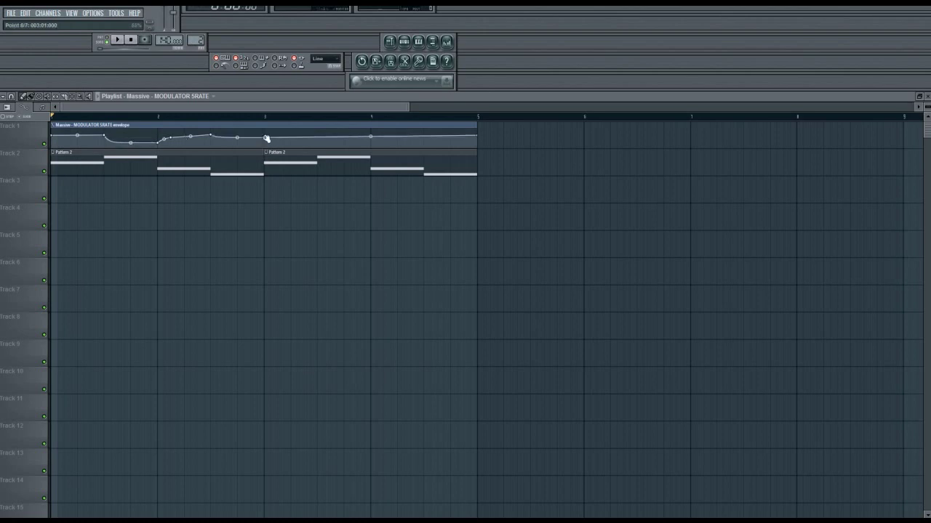
left_click_drag(267, 139, 256, 145)
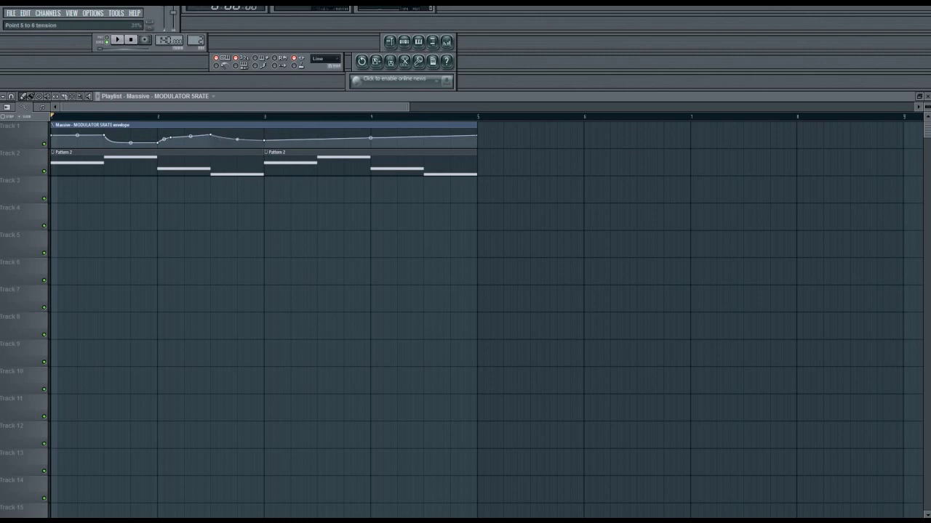
- Delete the envelope's last point at bar 5 and the second Pattern 2 clip, and audition the remaining two bars
right_click(475, 137)
left_click(501, 153)
right_click(342, 160)
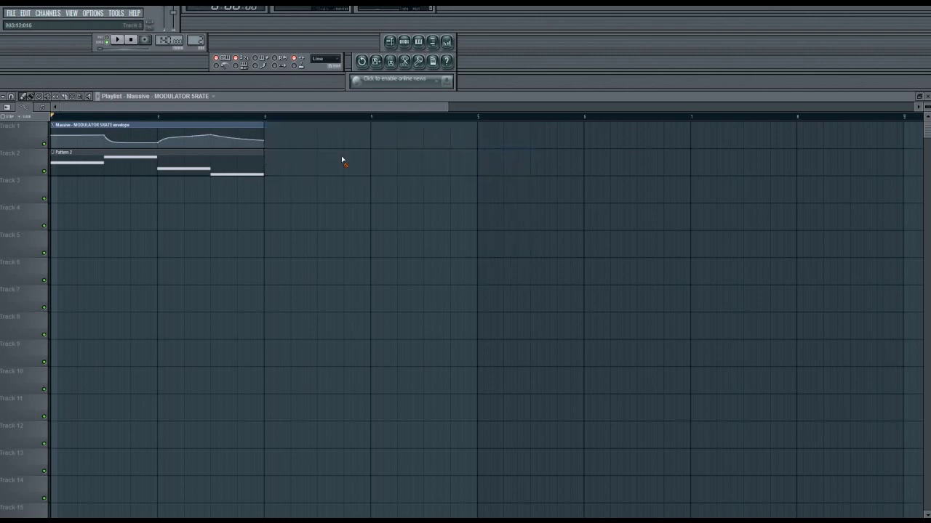
left_click(119, 44)
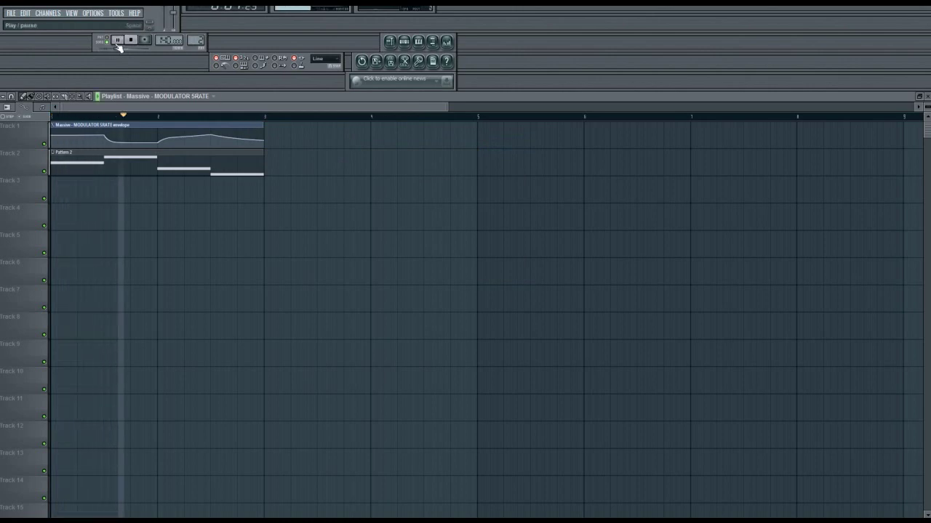
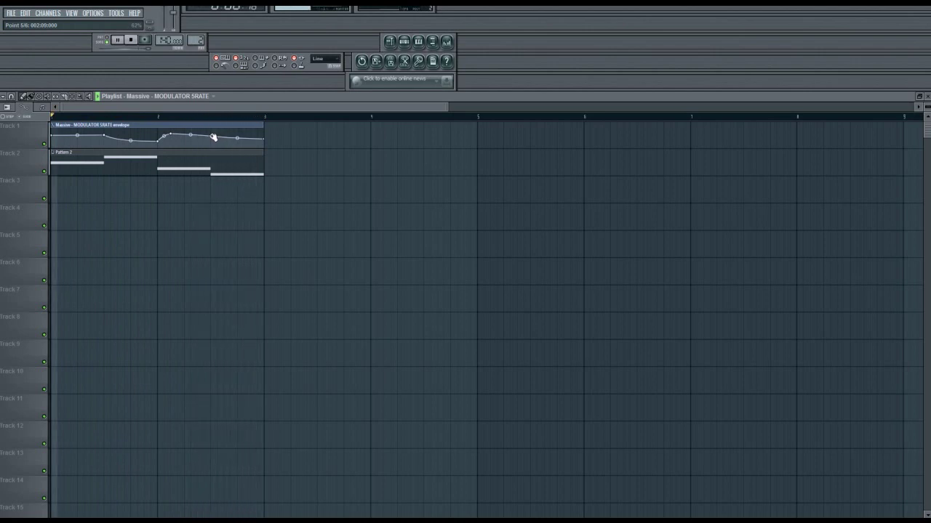
left_click(132, 41)
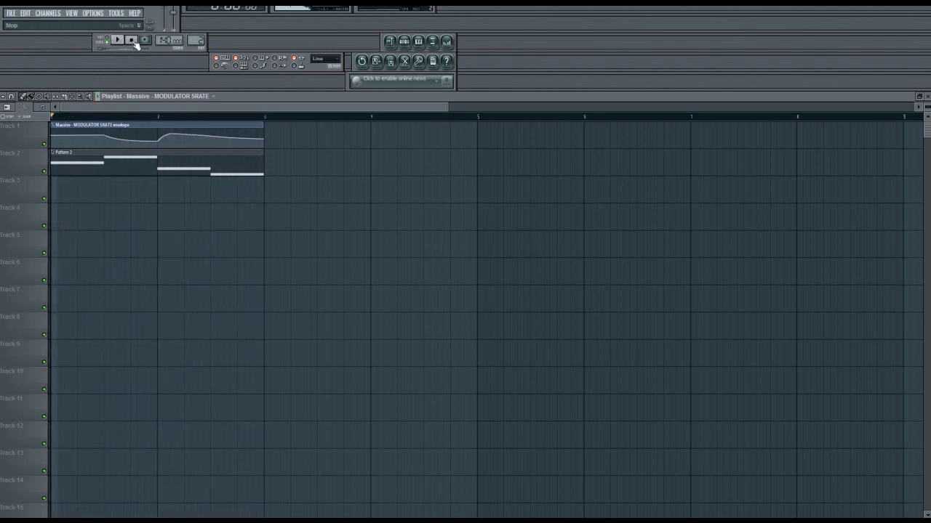
- Place Pattern 1 at bar 1 of Track 3, and repeat the Pattern 2 and MODULATOR 5RATE clips at bar 3
left_click(52, 198)
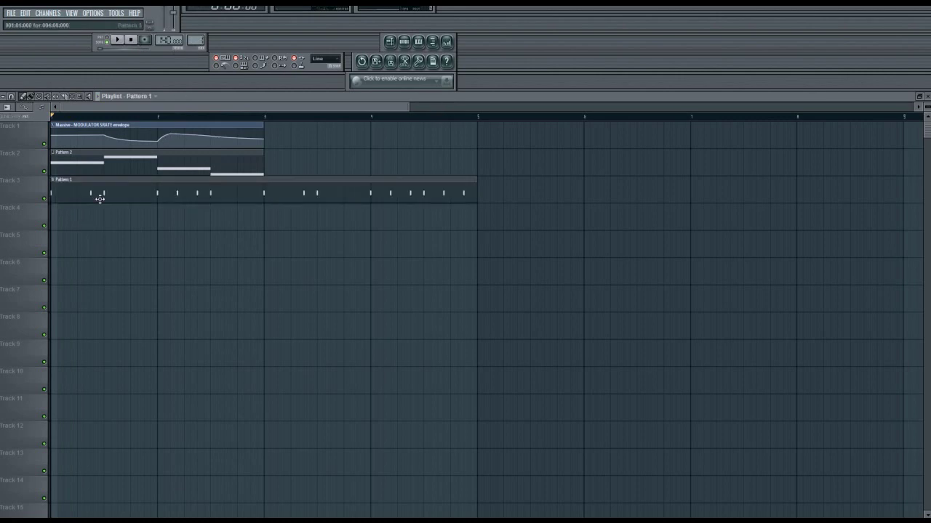
left_click(266, 164)
left_click(258, 125)
left_click(268, 134)
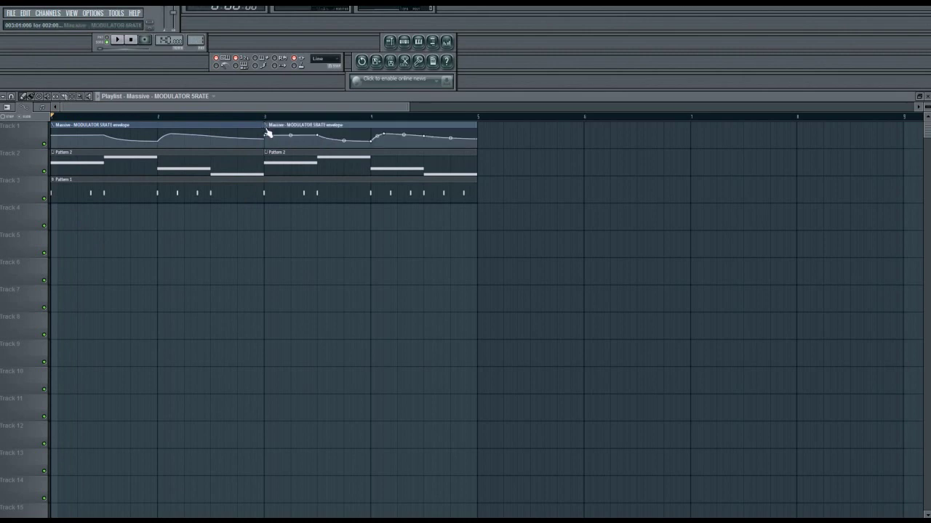
- Play back the four-bar arrangement of drums, bass and modulator automation, and stop it
left_click(122, 41)
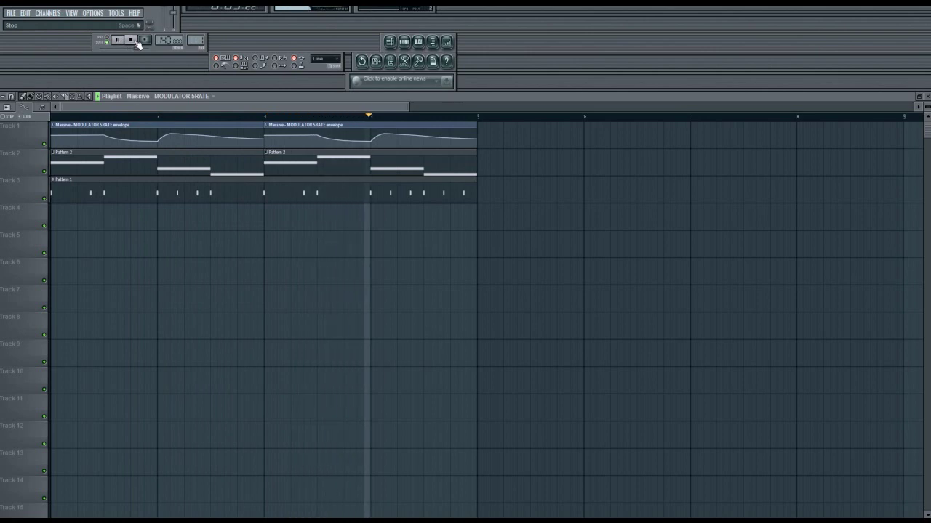
left_click(137, 44)
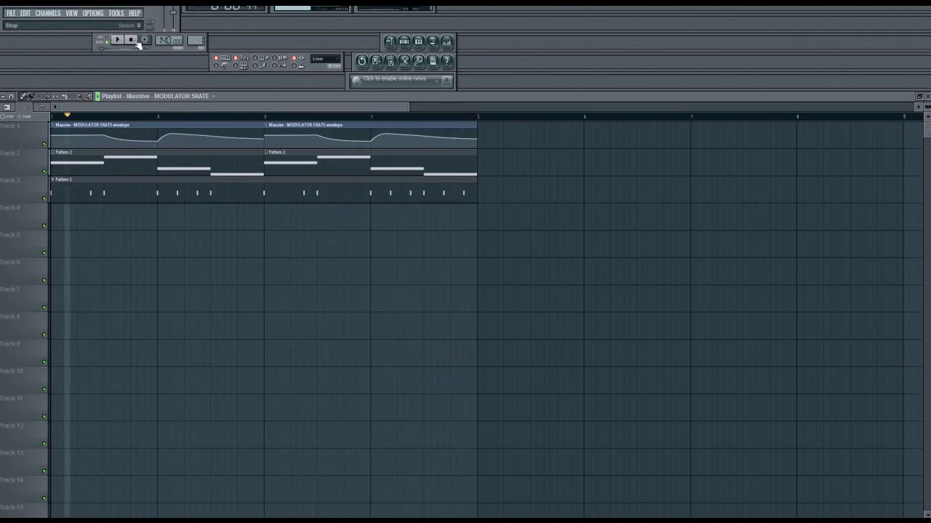
left_click(137, 42)
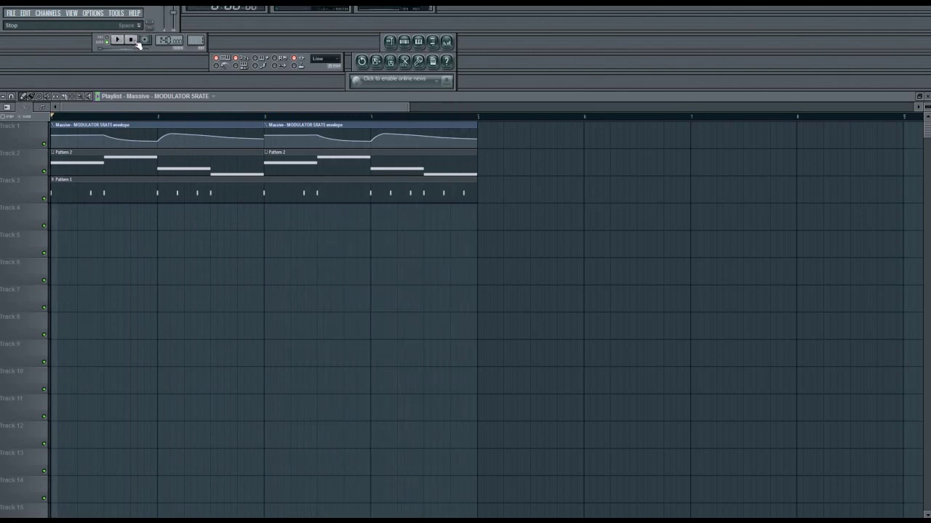
- Close the playlist and add the Kick Basic sample from the Valentin198ification sound effects folder as a new channel above VEH2 Hard Kicks
left_click(926, 101)
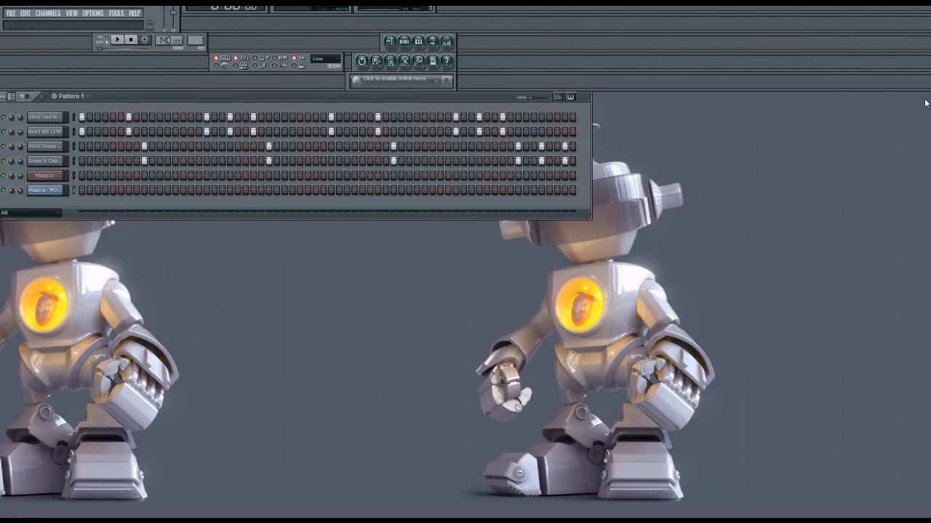
left_click(395, 45)
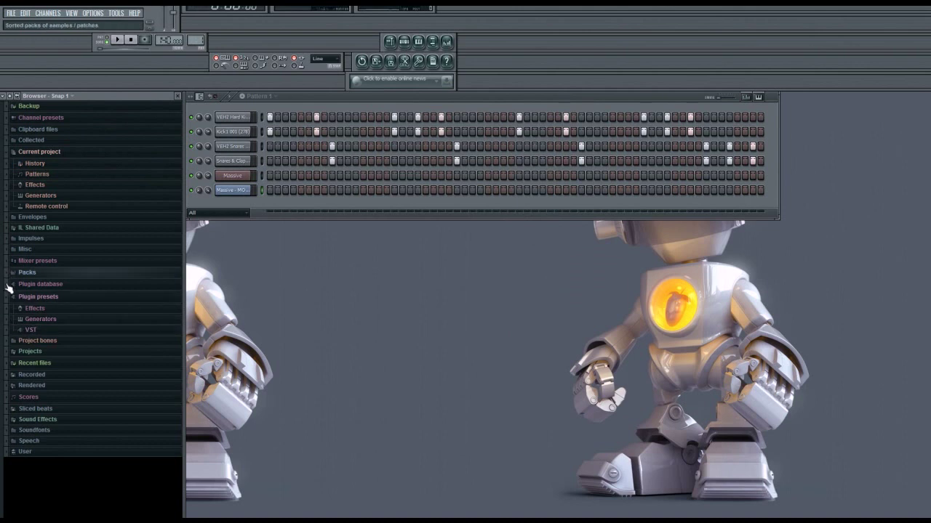
left_click(13, 419)
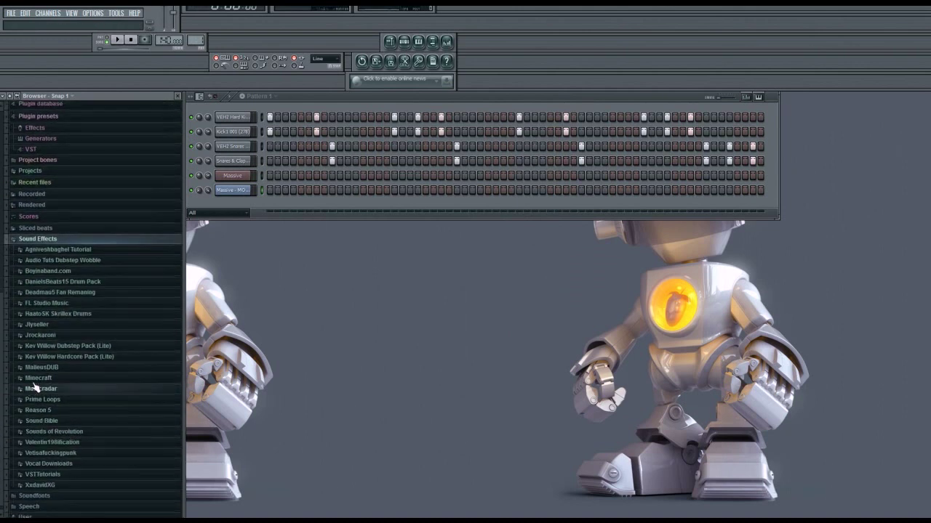
left_click(63, 442)
left_click(64, 445)
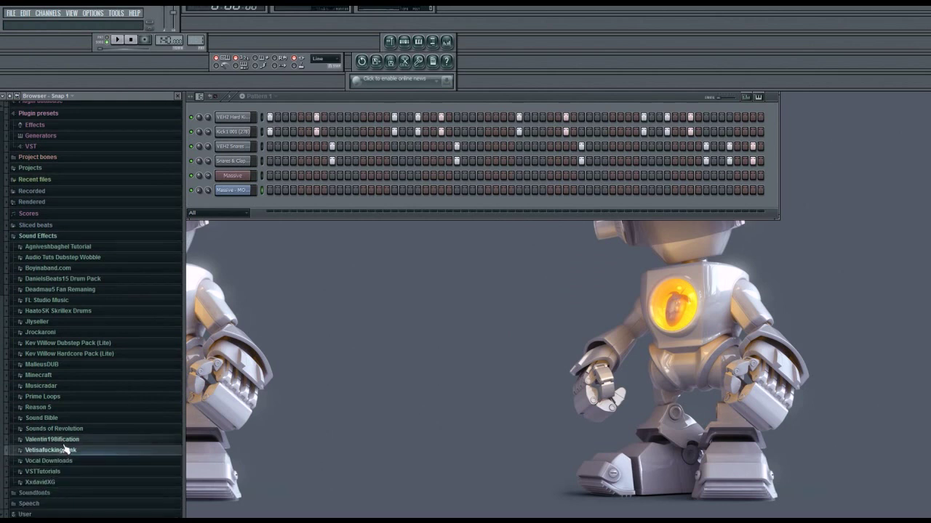
left_click(65, 447)
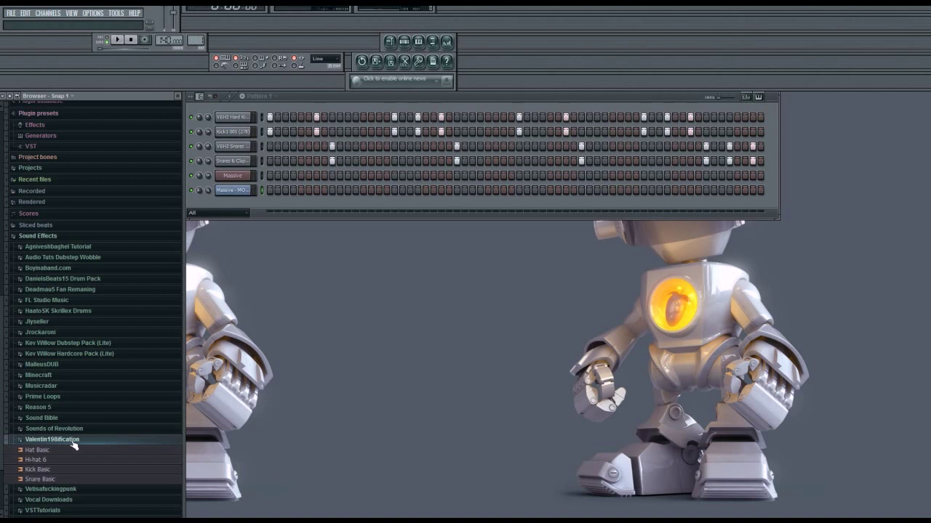
left_click(48, 471)
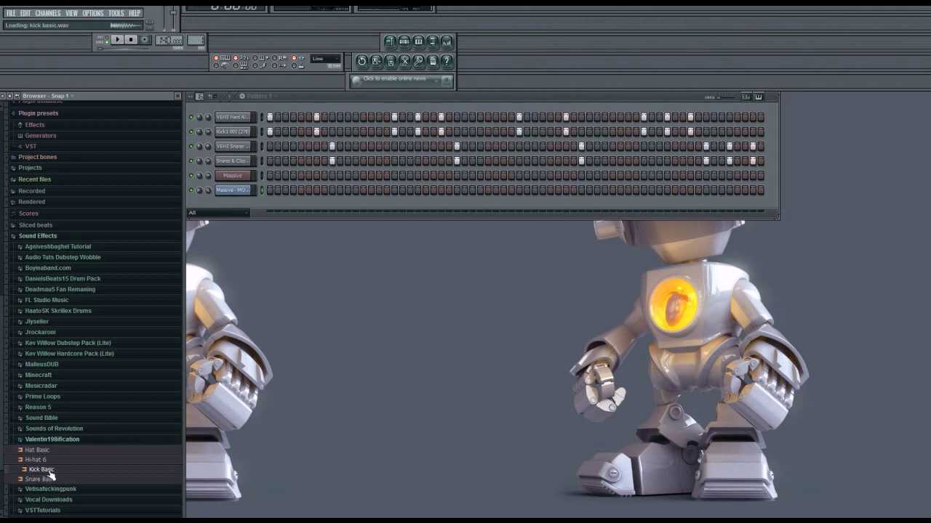
left_click_drag(48, 472, 244, 115)
- Hide the browser and program Kick Basic in Pattern 1 on every step where the existing kicks or snares play
left_click(432, 43)
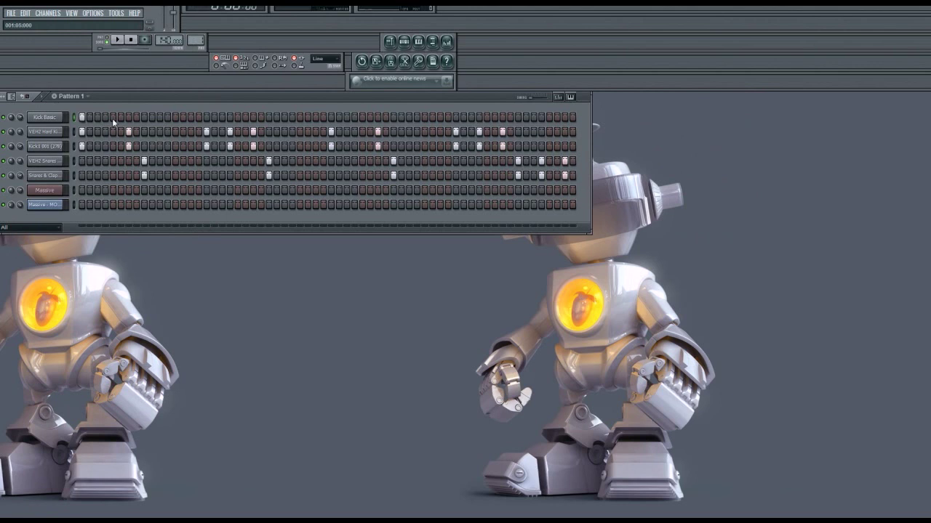
left_click(143, 118)
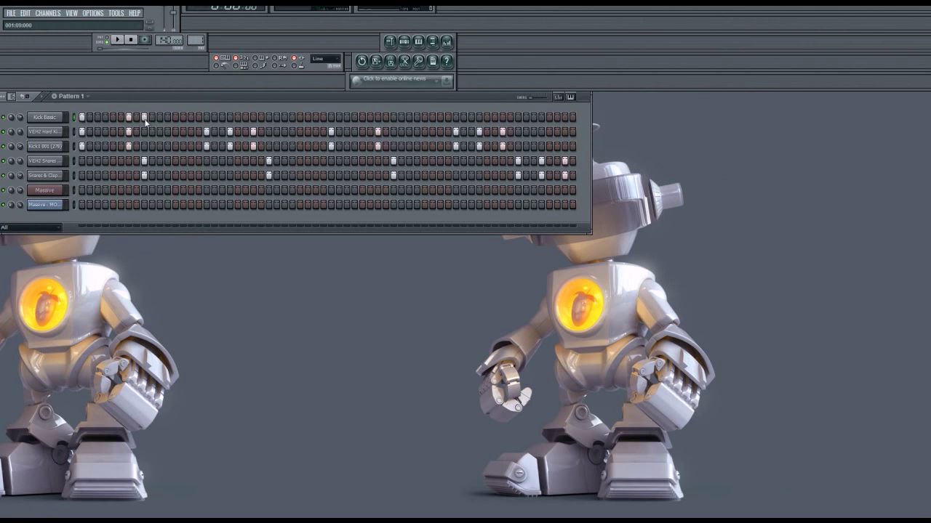
left_click(206, 118)
left_click(230, 118)
left_click(268, 117)
left_click(331, 118)
left_click(393, 117)
left_click(456, 118)
left_click(478, 117)
left_click(501, 117)
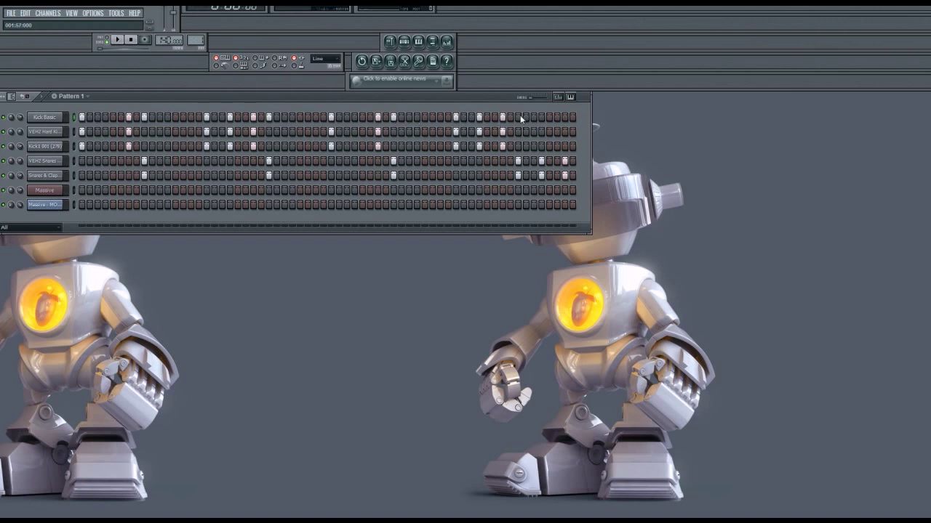
left_click(517, 117)
left_click(541, 118)
- Adjust the target mixer track assignments in the channel settings of VEH2 Hard Kicks, Kick1 001 (278) and Kick Basic
left_click(45, 131)
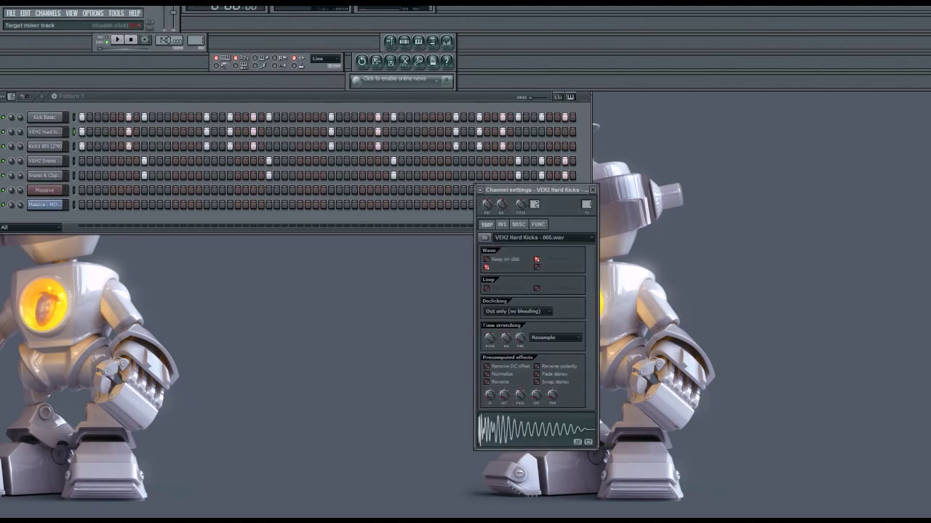
left_click(593, 190)
left_click(36, 146)
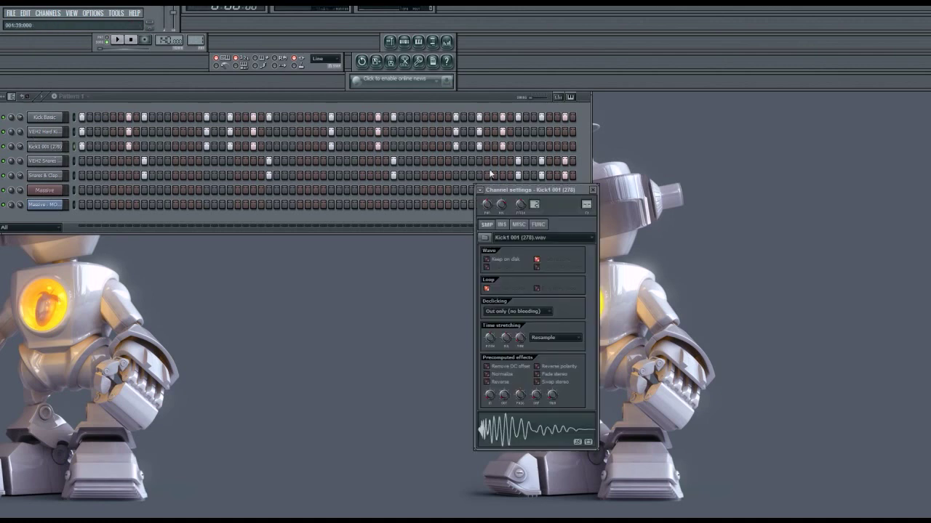
left_click(591, 189)
left_click(50, 133)
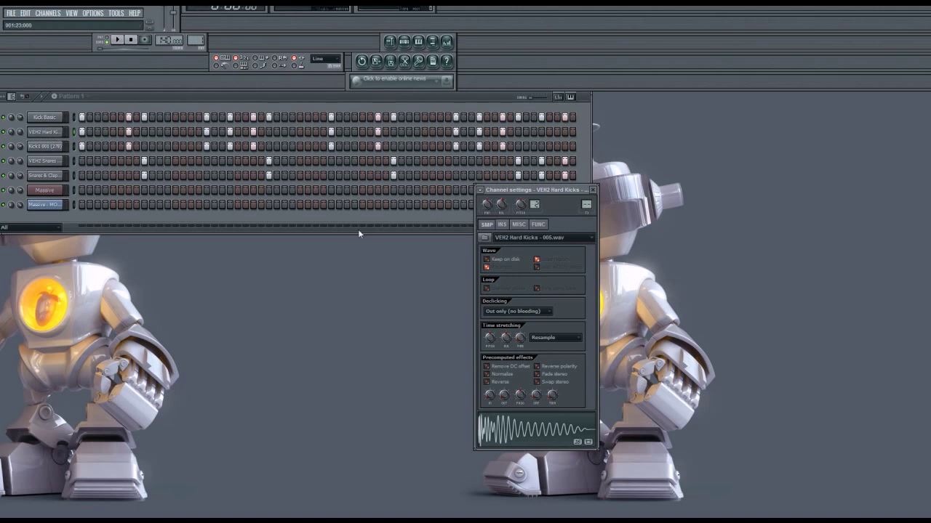
left_click(593, 190)
left_click(45, 118)
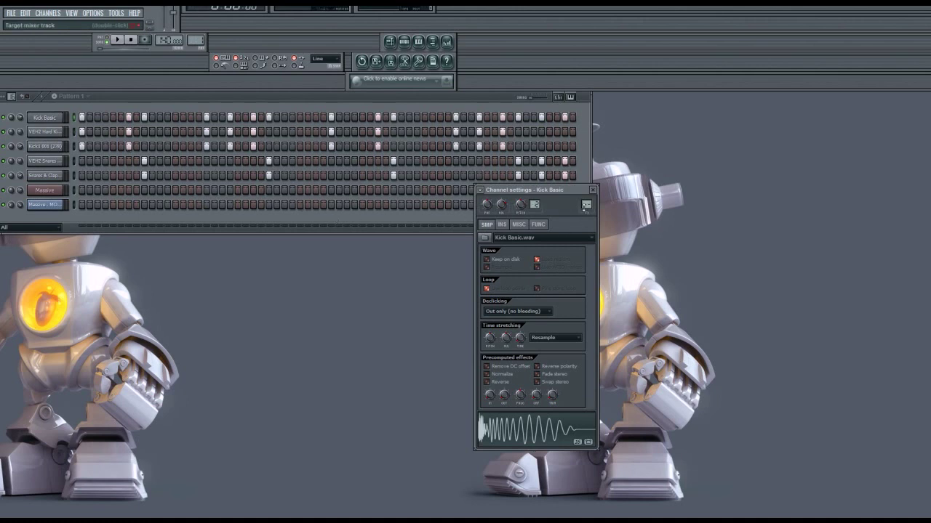
left_click(591, 190)
left_click(33, 118)
left_click(593, 190)
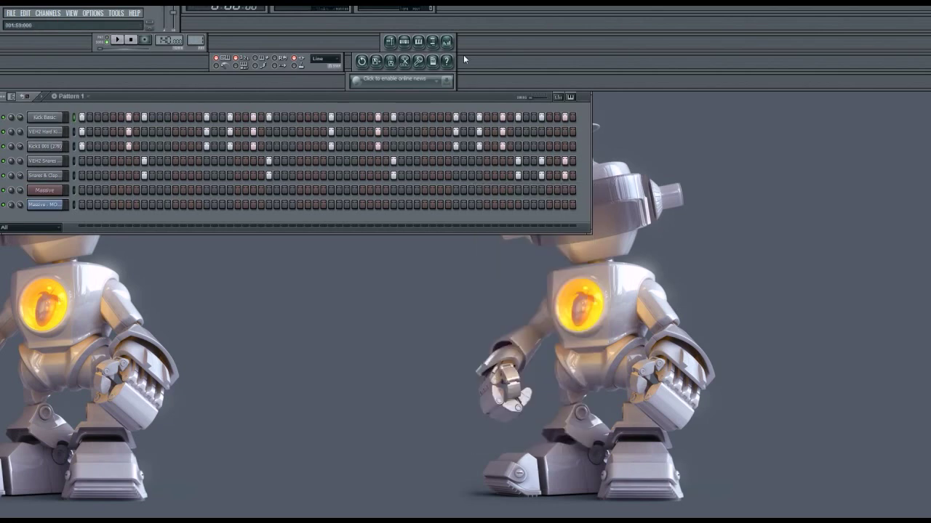
- Load Fruity Peak Controller into the first effect slot of mixer track Insert 1
left_click(449, 44)
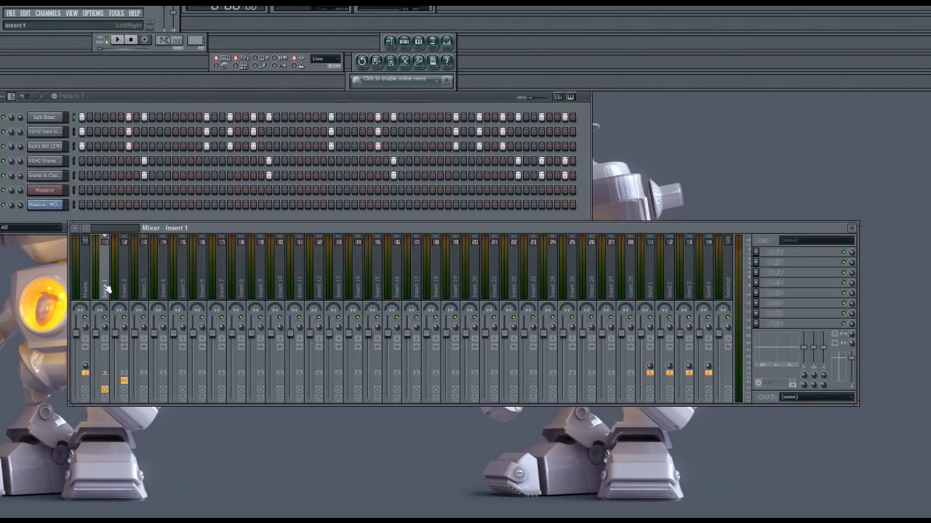
left_click(756, 253)
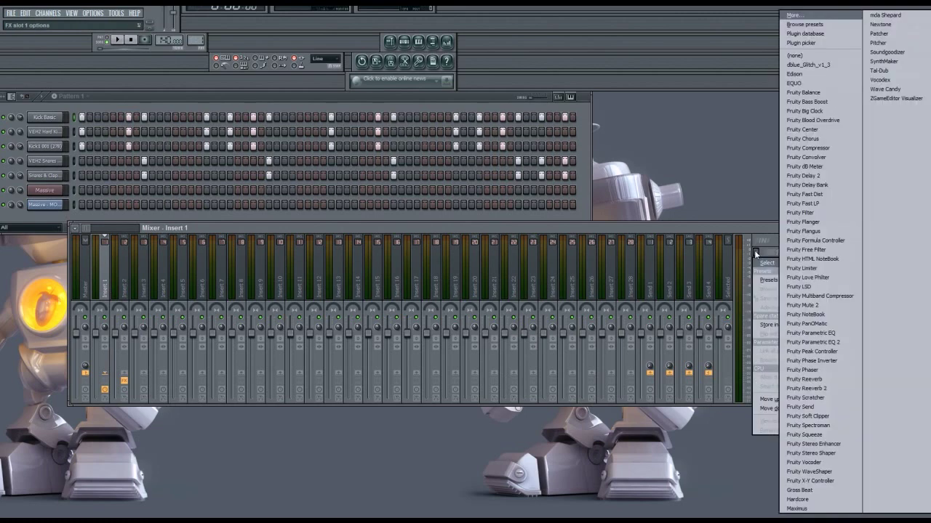
left_click(813, 351)
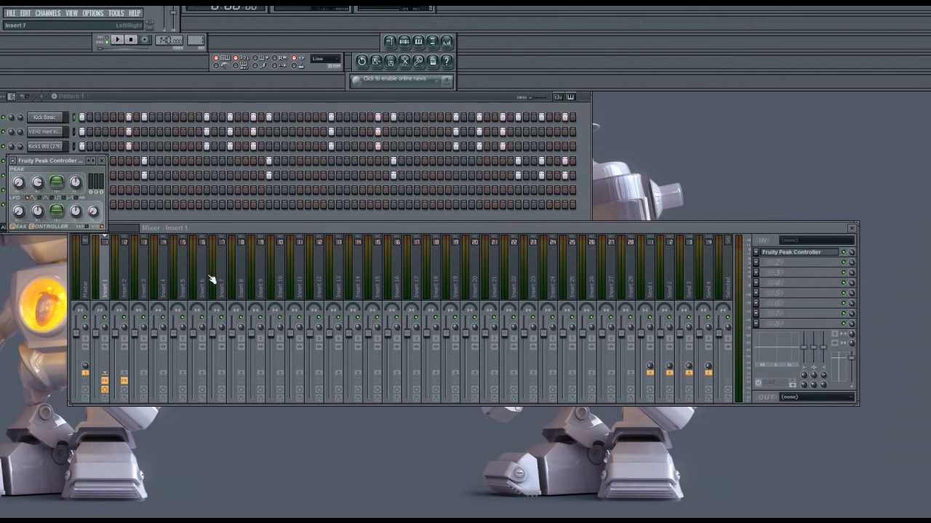
- Link the Insert 2 volume fader to the internal controller Peak ctrl (Insert 1) - Peak, choosing a preset mapping formula
left_click_drag(205, 228, 236, 199)
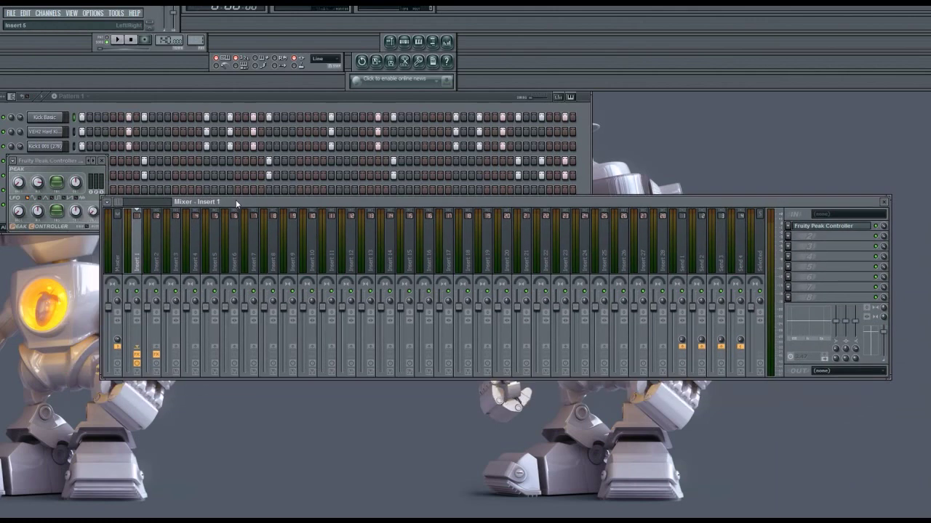
left_click(159, 260)
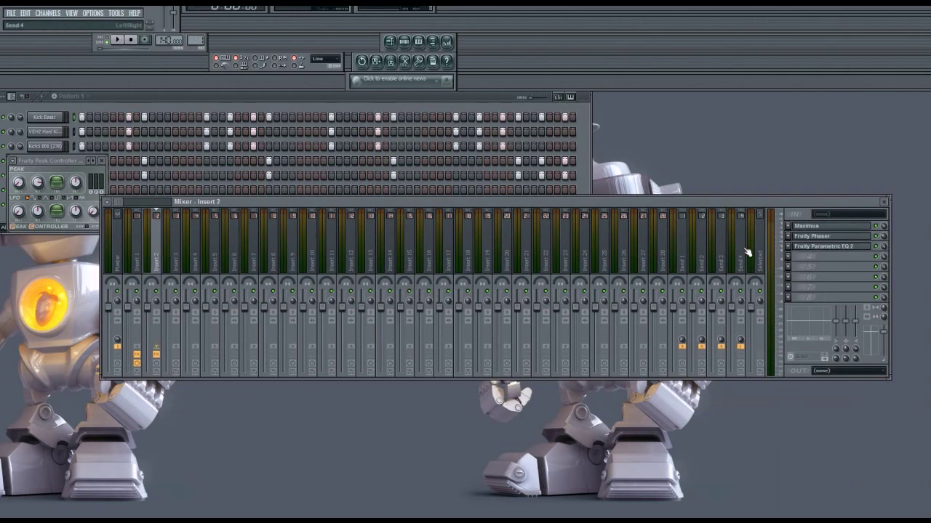
right_click(148, 312)
left_click(178, 386)
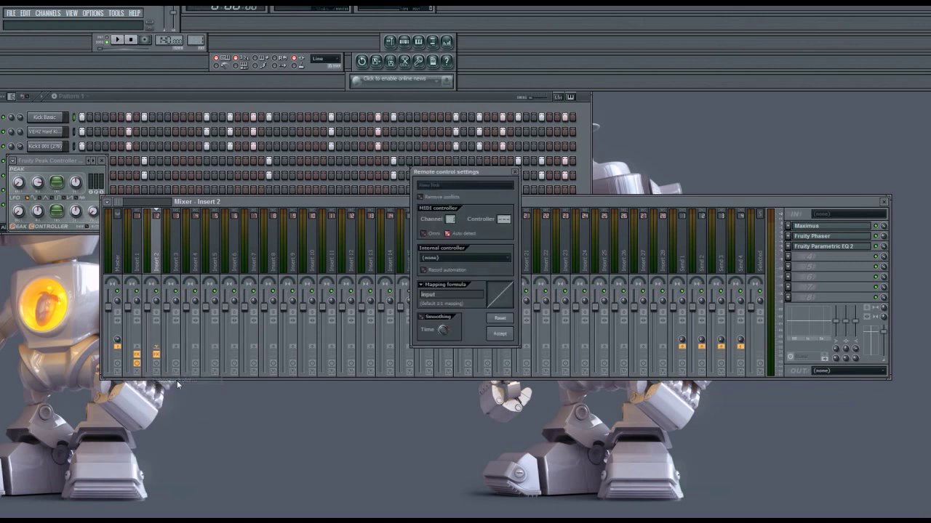
left_click(470, 259)
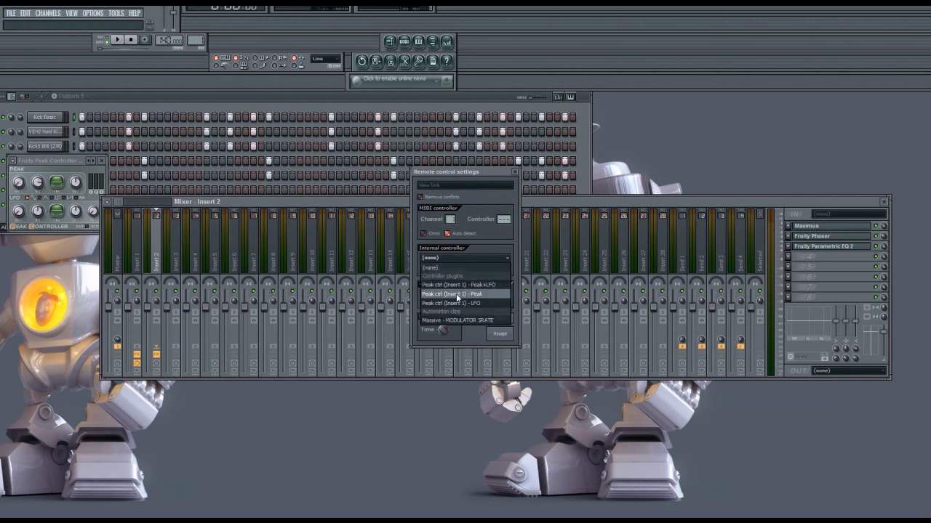
left_click(456, 294)
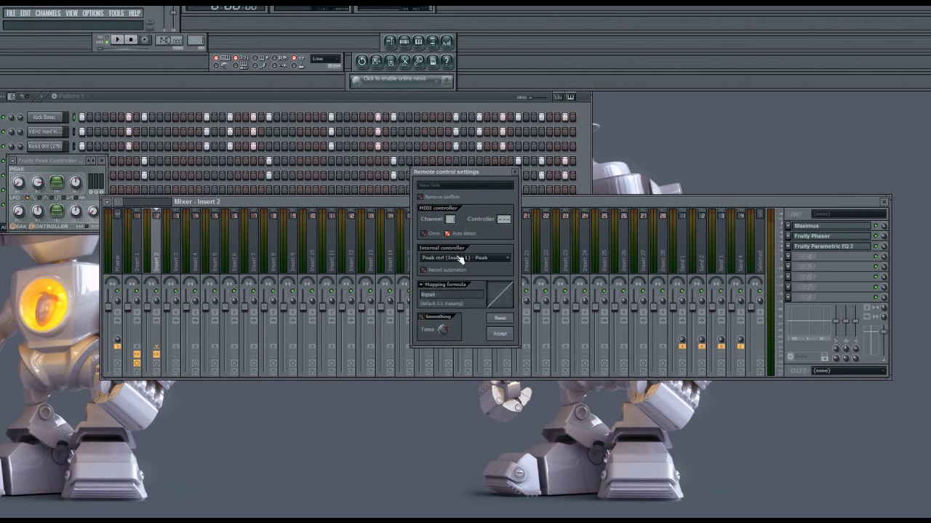
left_click(422, 285)
left_click(437, 312)
left_click(499, 333)
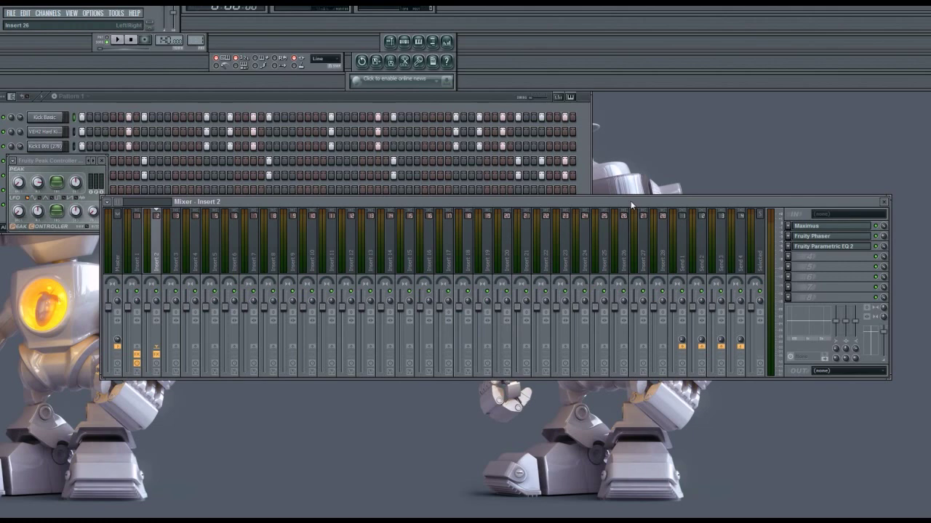
- Position the mixer below the step sequencer and move the Fruity Peak Controller window clear of the channel names
left_click_drag(630, 201, 616, 253)
left_click_drag(57, 162, 183, 174)
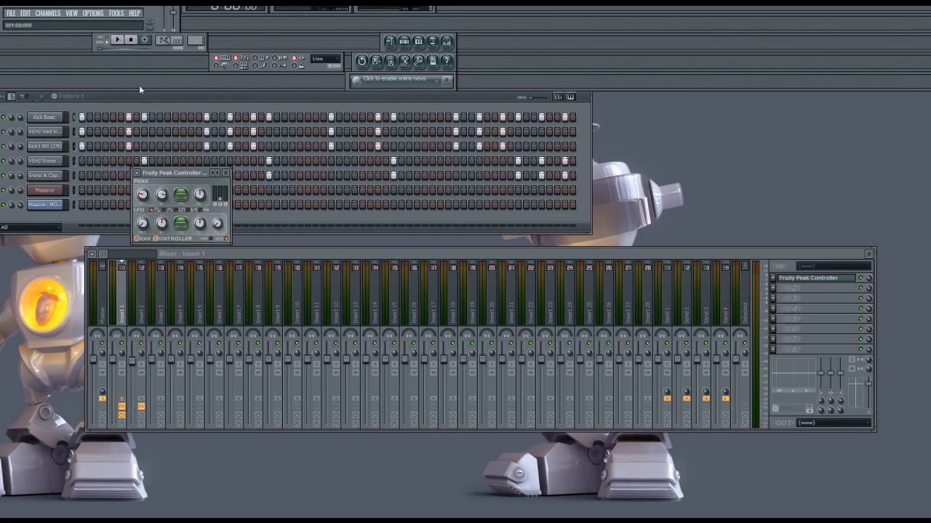
- Play the song to hear how the peak controller ducks the bass volume against the kick and snare
left_click(119, 40)
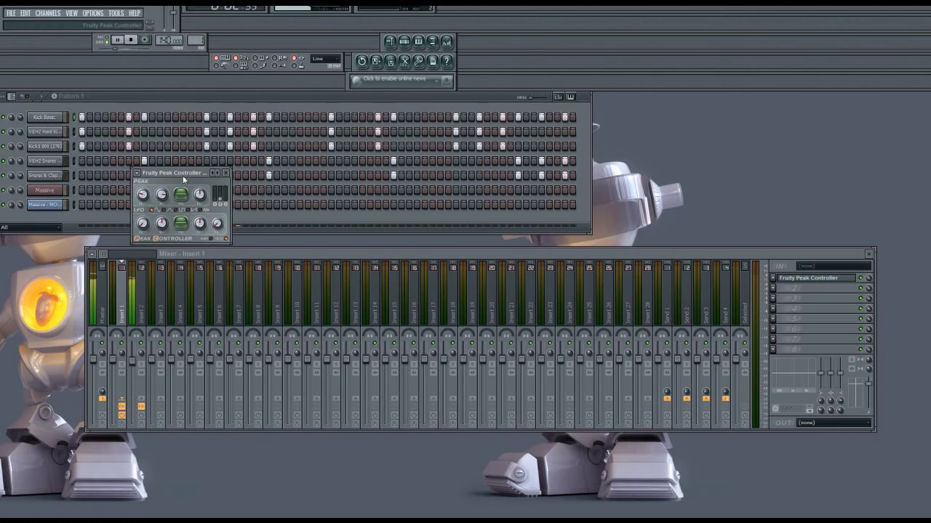
left_click(131, 40)
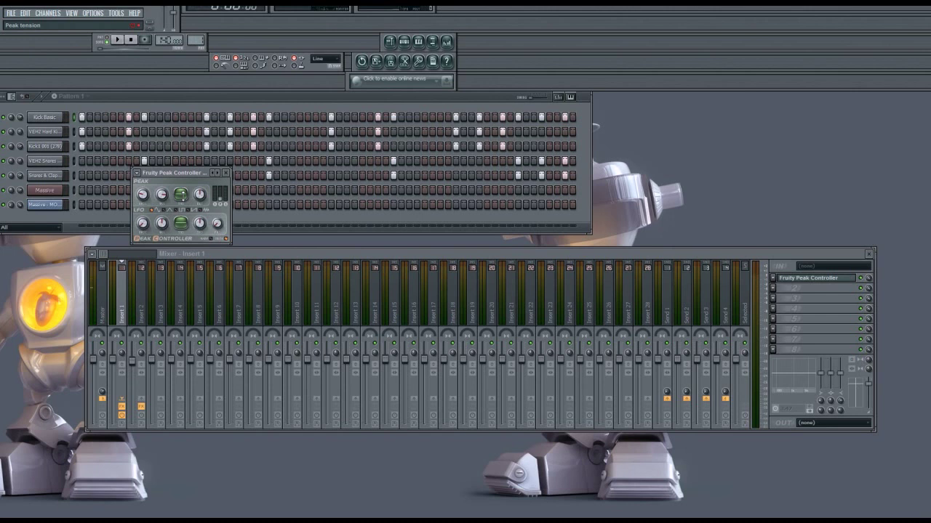
left_click(121, 40)
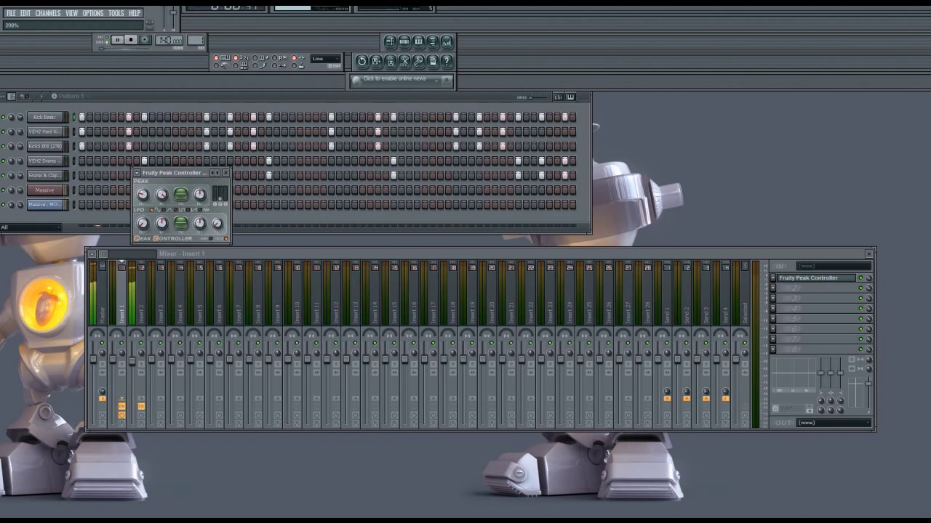
- Reset the peak amount in Fruity Peak Controller to its default and readjust it slightly during playback
right_click(163, 194)
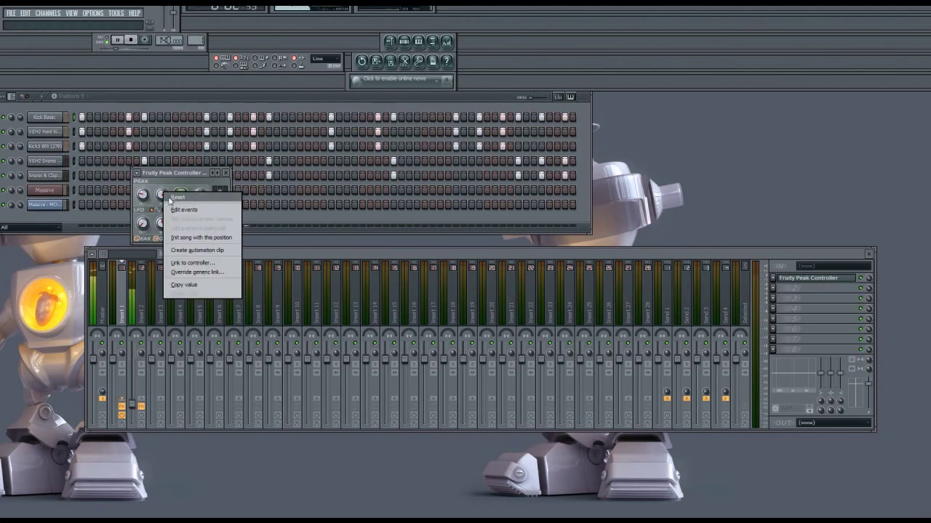
left_click(177, 198)
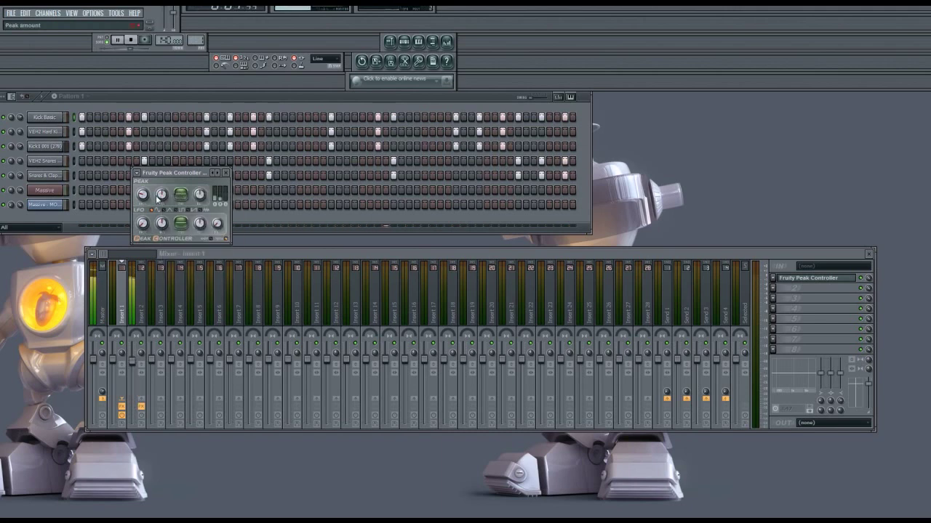
left_click_drag(162, 195, 159, 198)
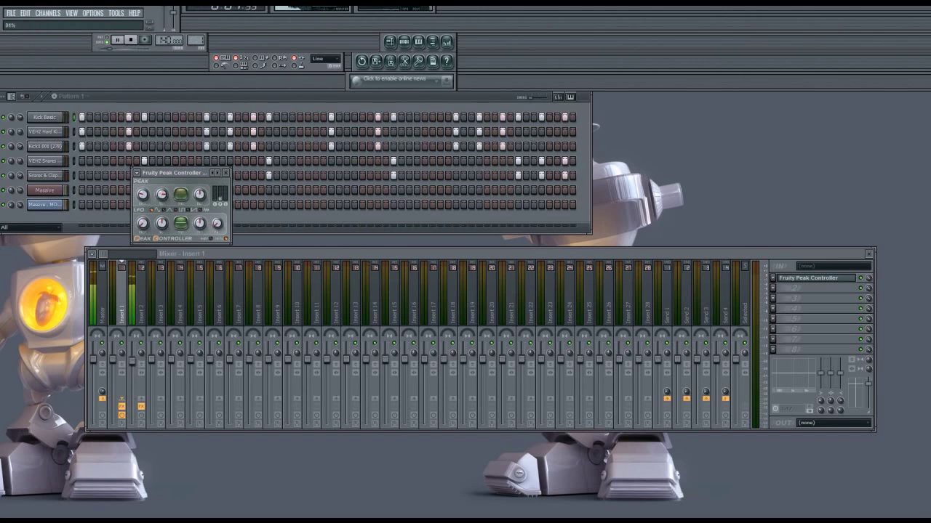
- Adjust the peak tension and amount, reset the tension to its default, and close the Fruity Peak Controller and mixer windows
left_click_drag(181, 194, 181, 204)
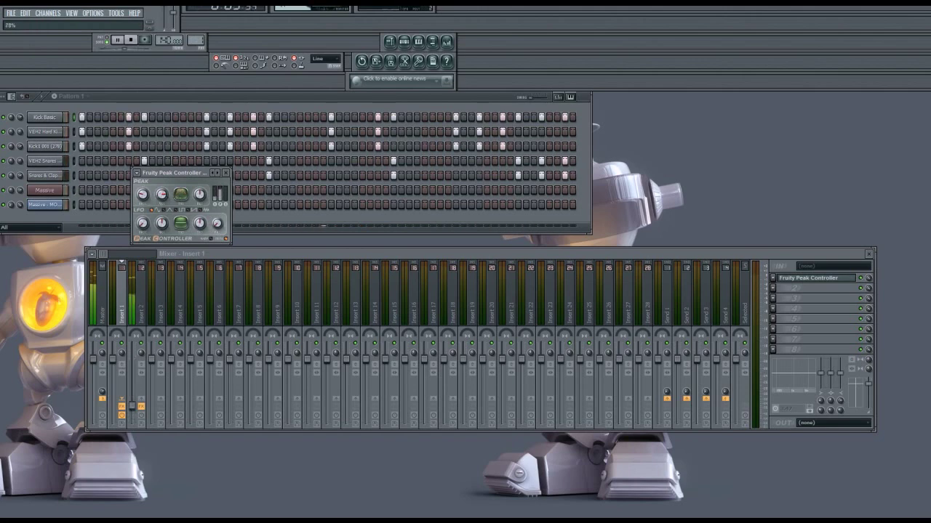
left_click_drag(164, 198, 165, 202)
right_click(178, 194)
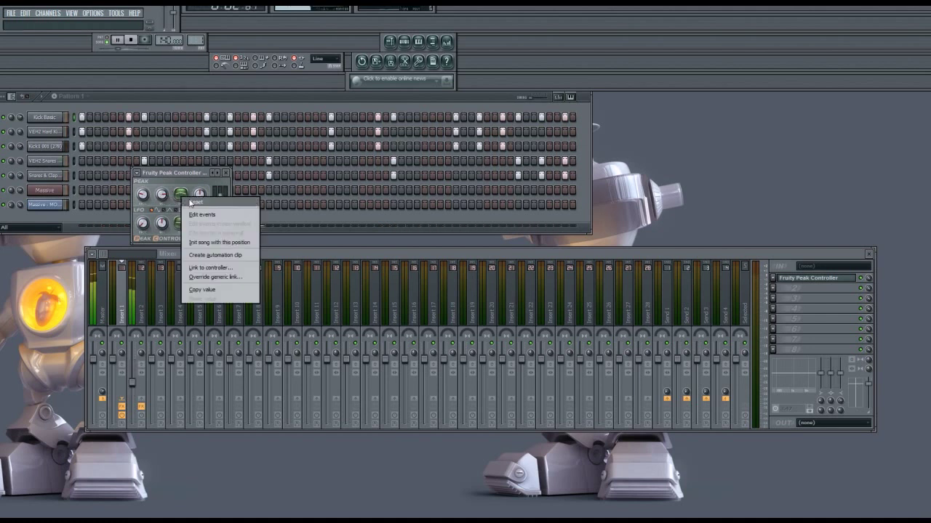
left_click(172, 203)
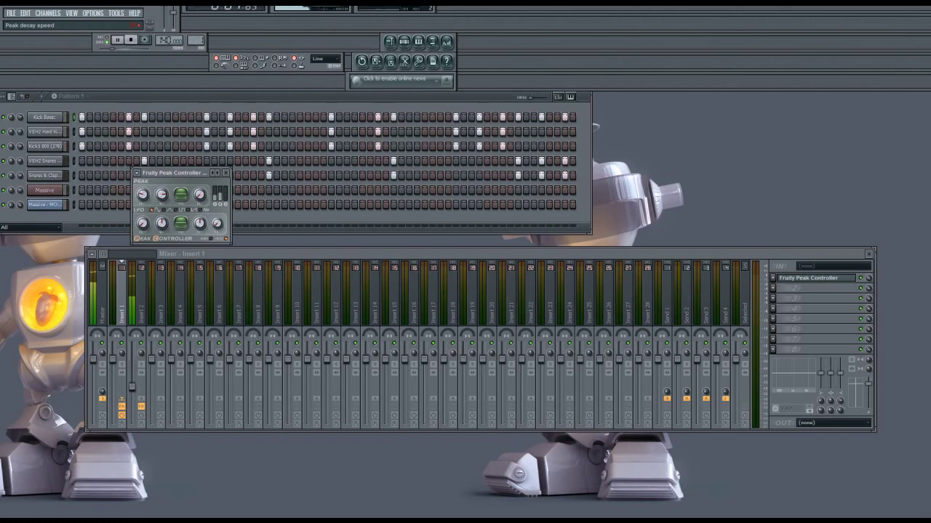
left_click(227, 173)
left_click(868, 253)
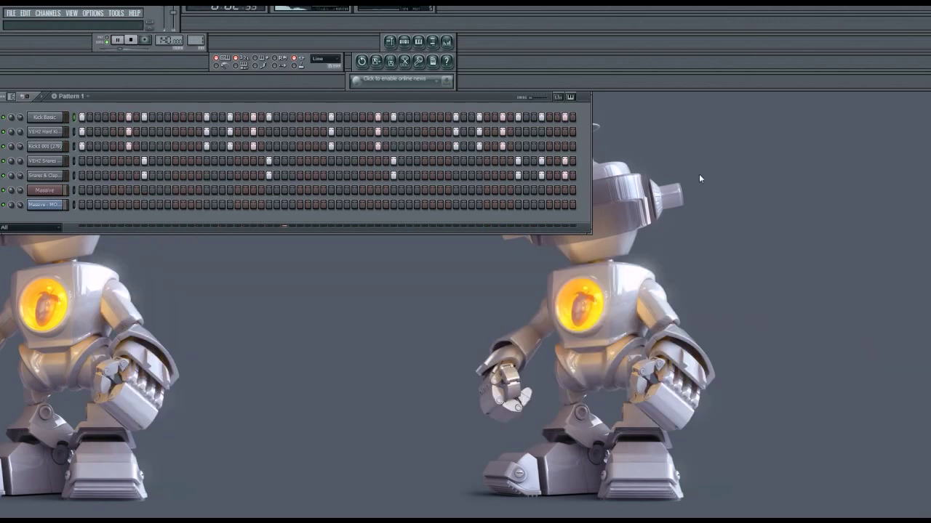
- Look over the arrangement in the playlist with more bars in view, close the playlist, and stop playback
left_click(390, 41)
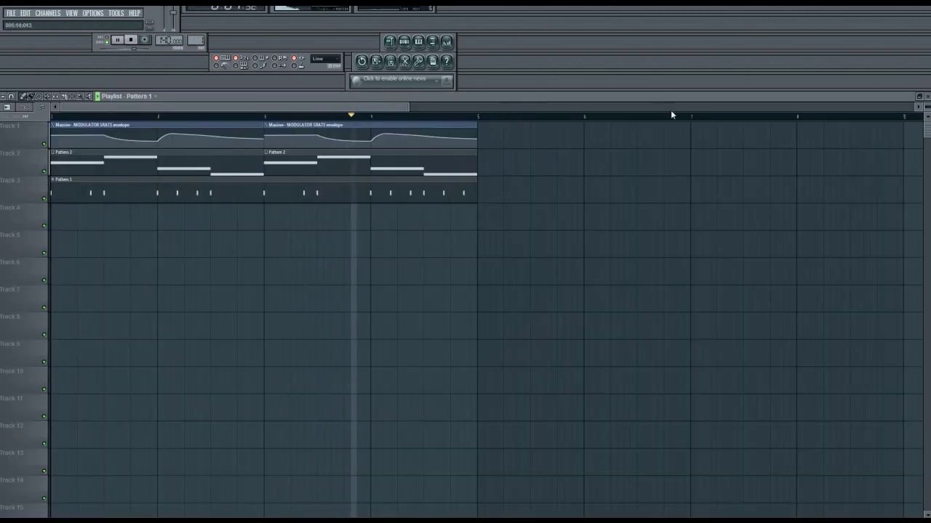
left_click_drag(410, 107, 639, 107)
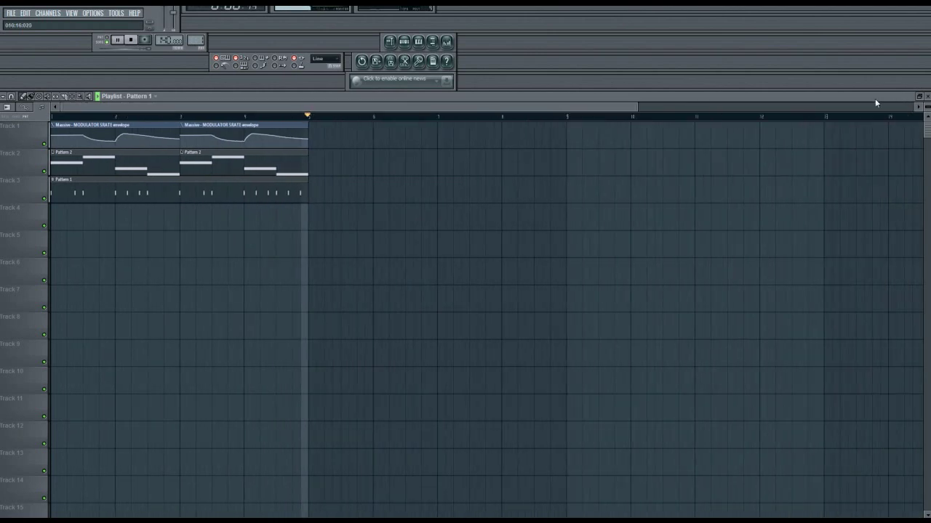
left_click(927, 96)
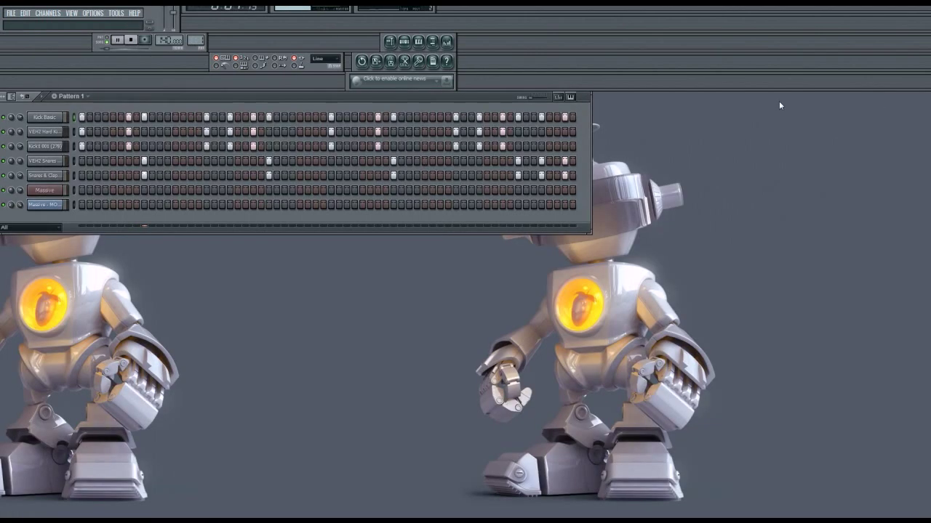
left_click(130, 41)
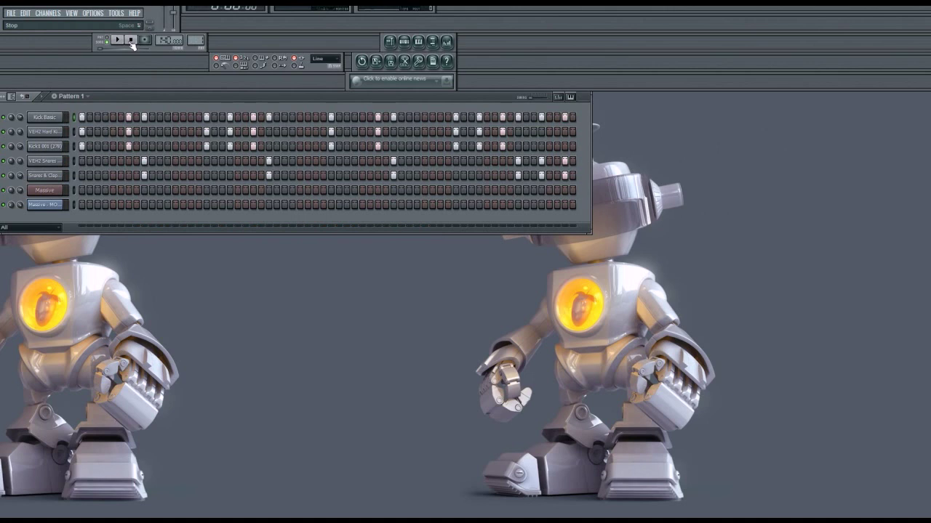
right_click(52, 191)
key("Escape")
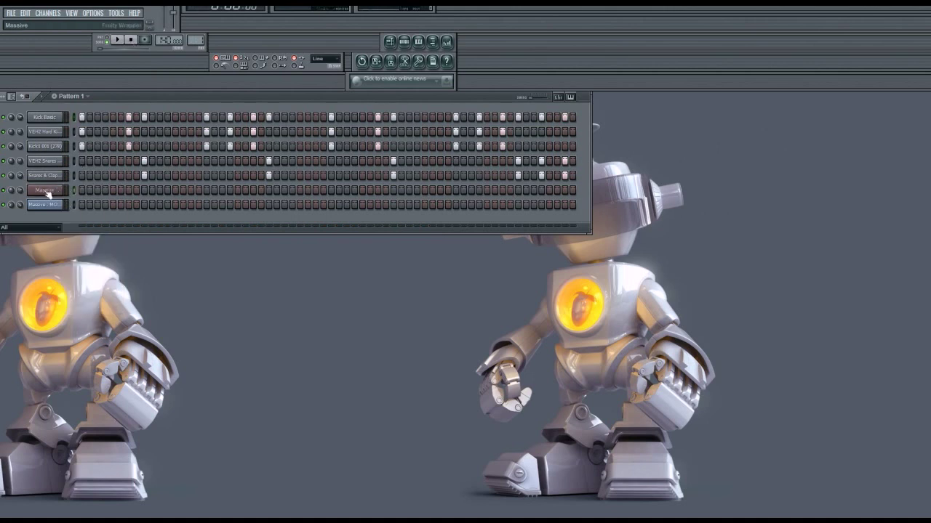